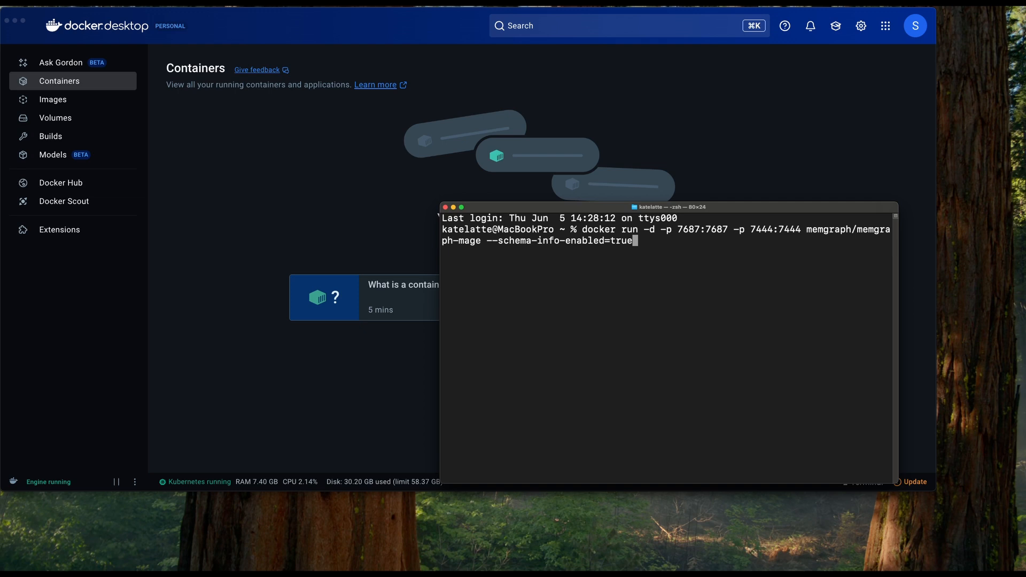
- Start the memgraph/memgraph-mage container with schema info enabled, and run memgraph/lab on port 3000 as lab with QUICK_CONNECT_MG_HOST=host.docker.internal
key("Return")
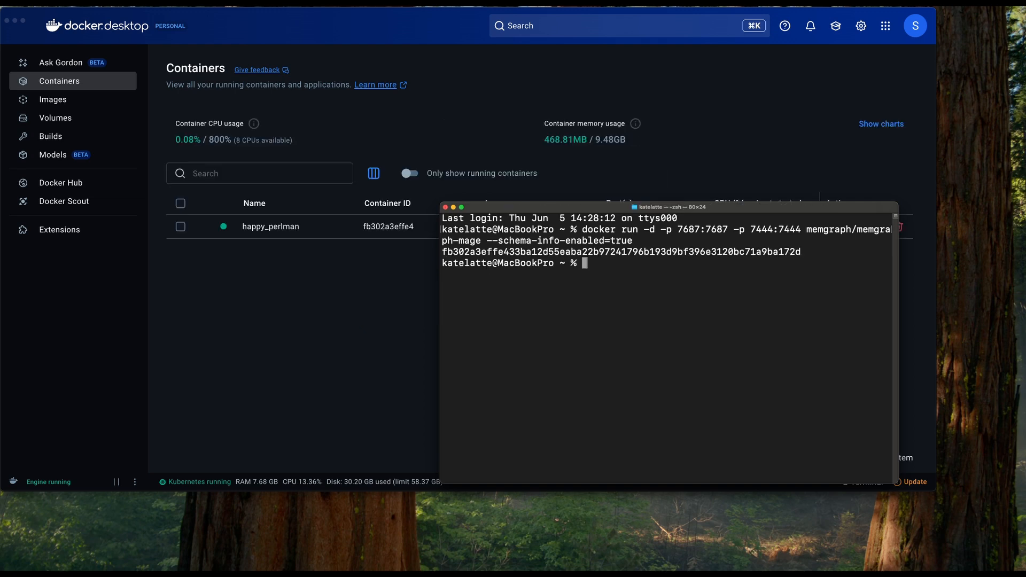
type("docker run -d -p 3000:3000 -e QUICK_CONNECT_MG_HOST=host.docker.internal --name lab memgraph/lab")
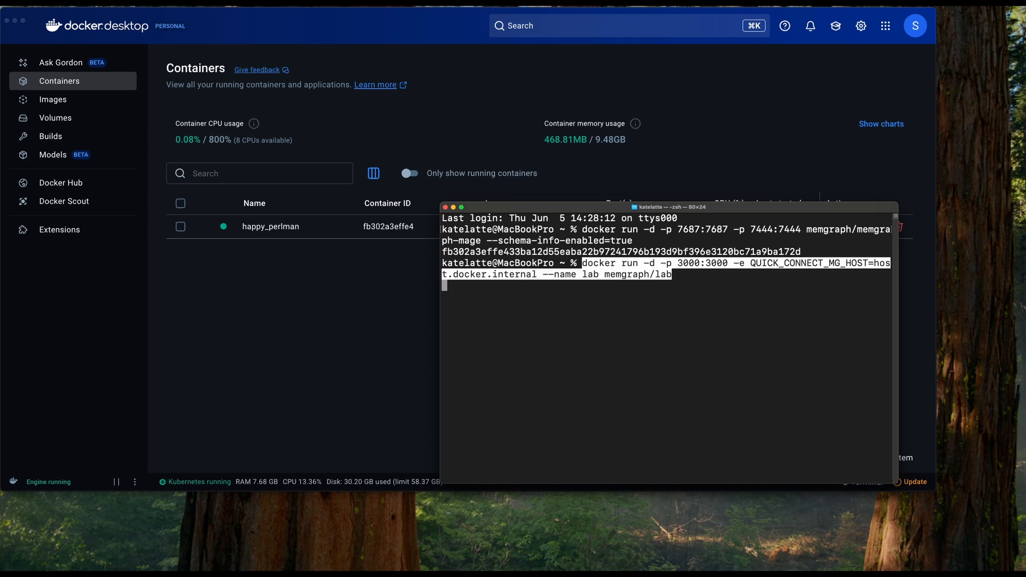
key("Return")
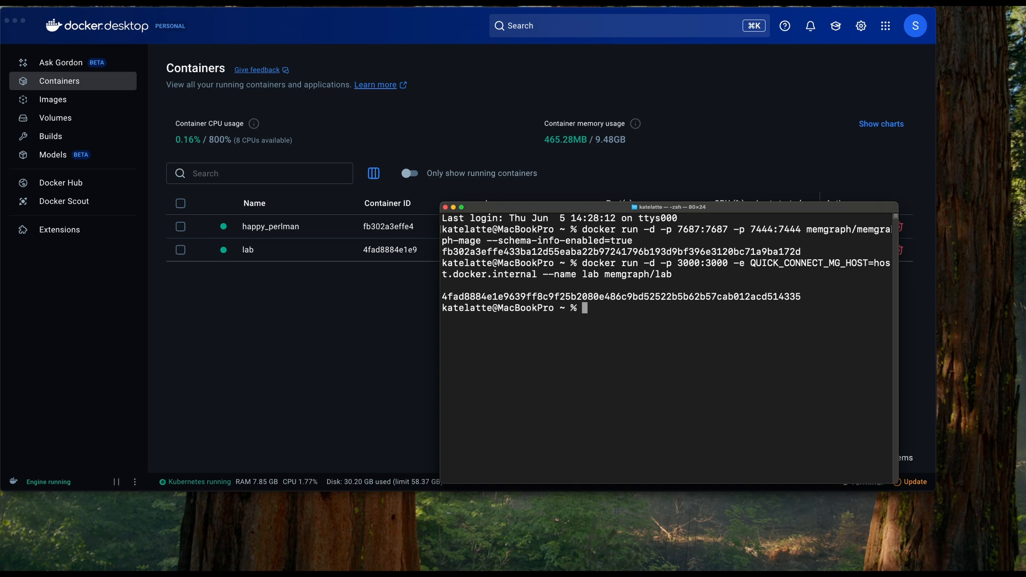
- Switch to the web browser, open localhost:3000 in a new tab and quick-connect to the local Memgraph instance
key("super+Tab")
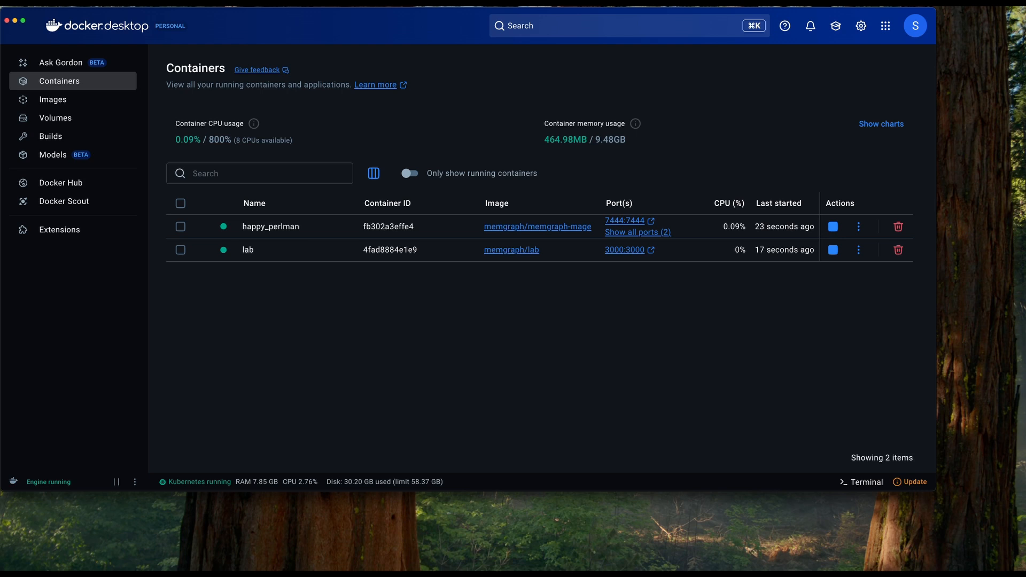
left_click(360, 568)
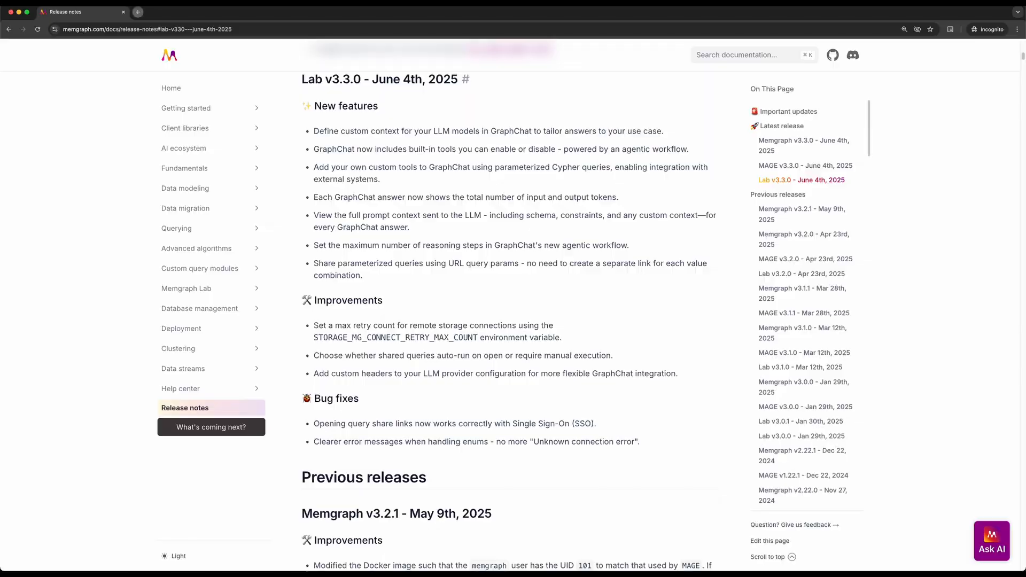
left_click(138, 12)
type("lo")
key("Return")
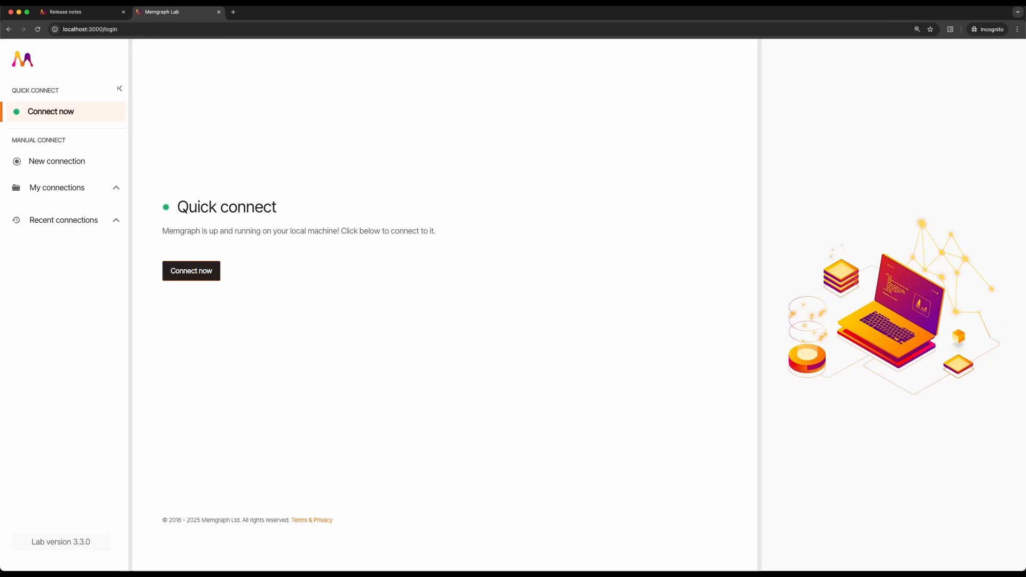
left_click(222, 271)
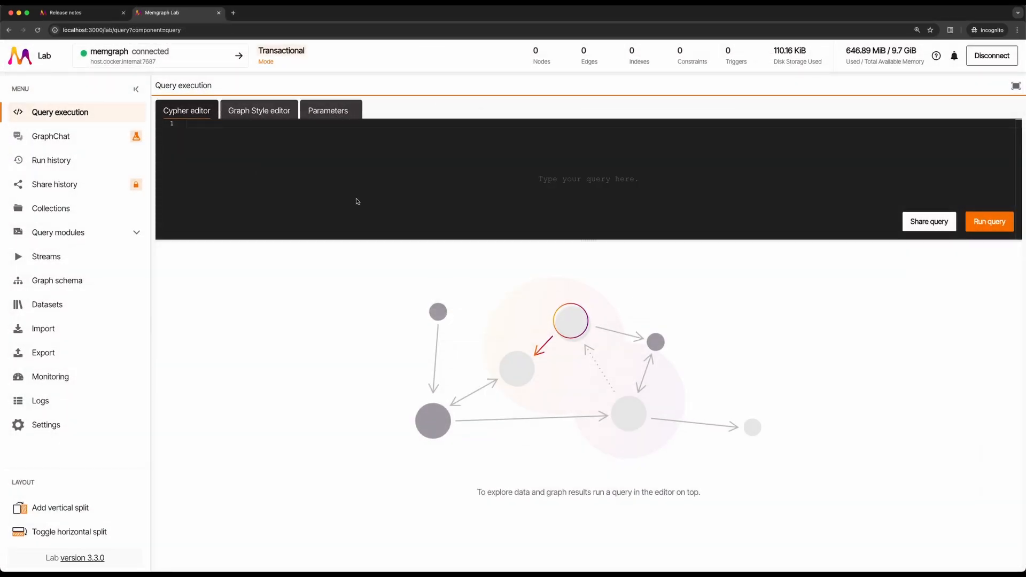
- Go from the GraphChat setup to the existing datasets, search for "Eur" and load the Europe road network dataset
left_click(79, 138)
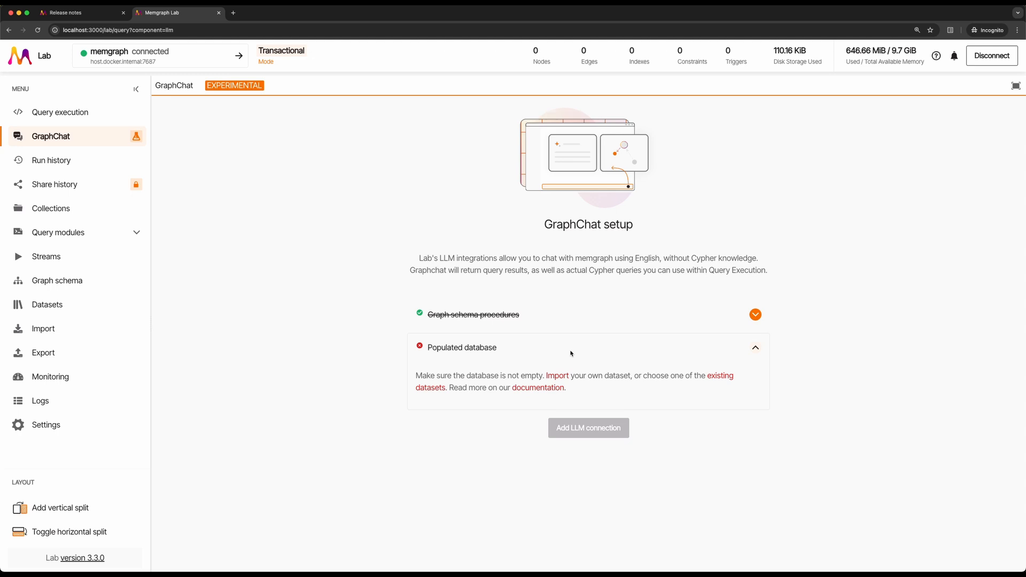
left_click(716, 376)
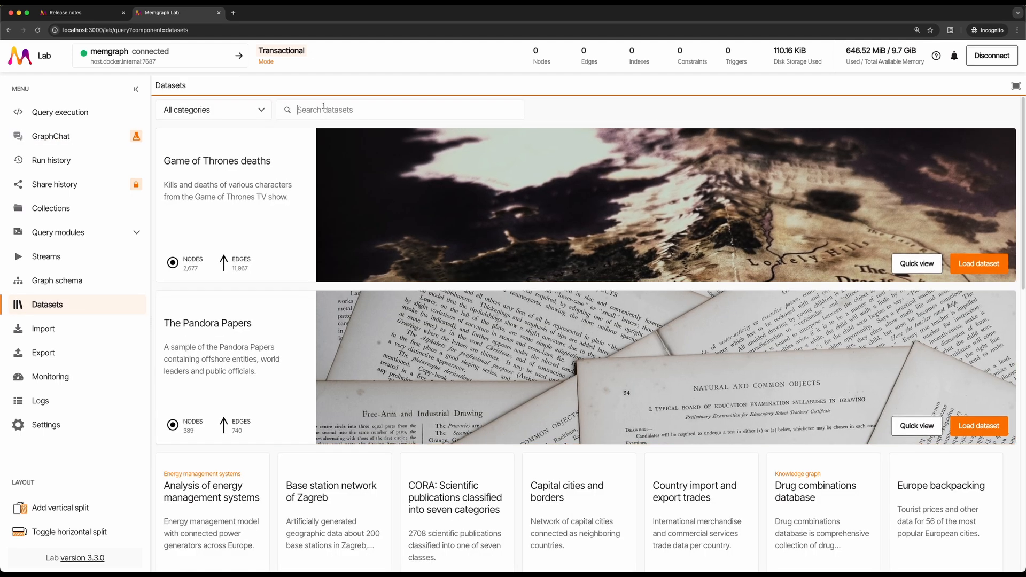
type("Eur")
mouse_move(441, 186)
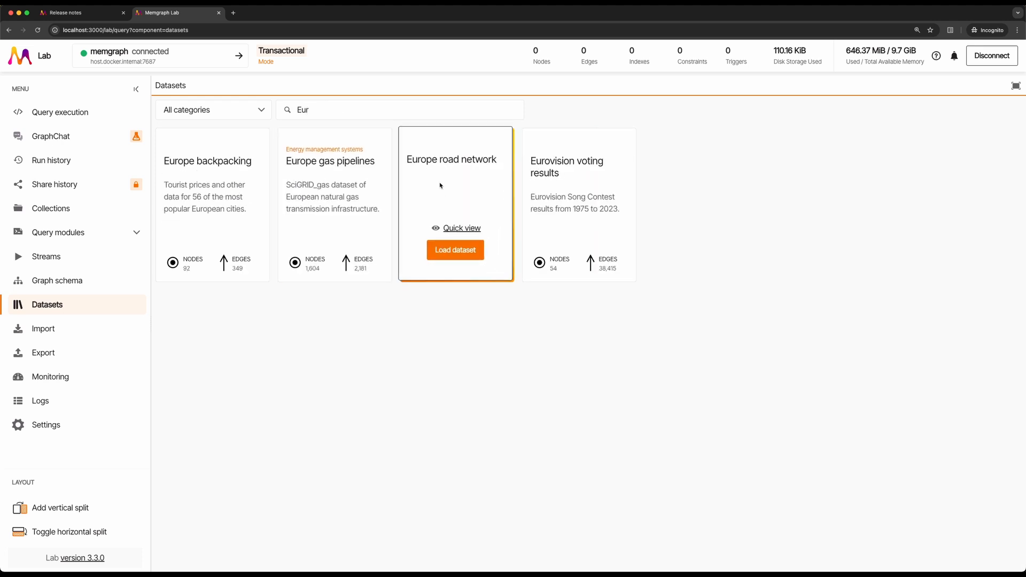
left_click(455, 249)
left_click(659, 177)
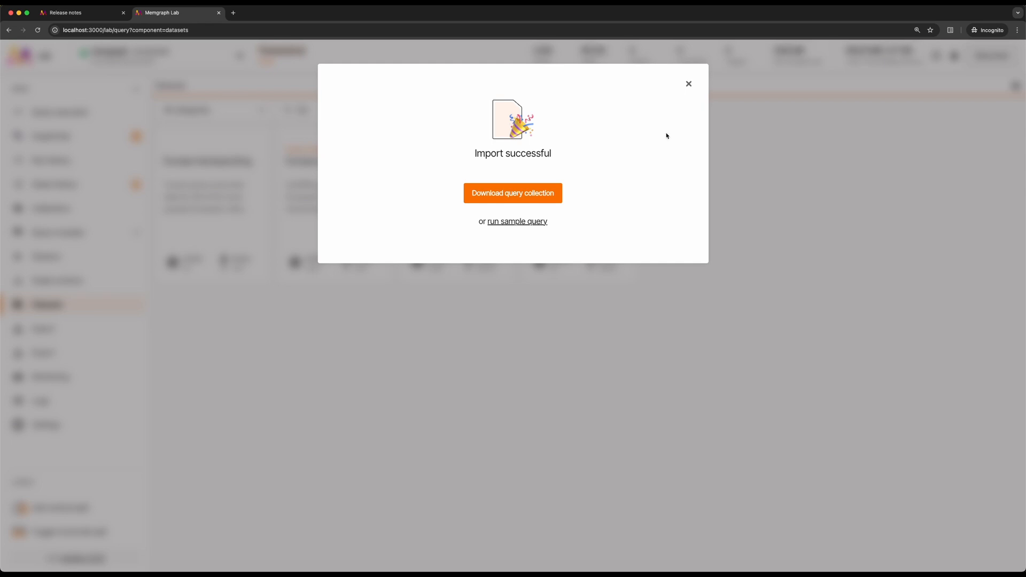
left_click(689, 84)
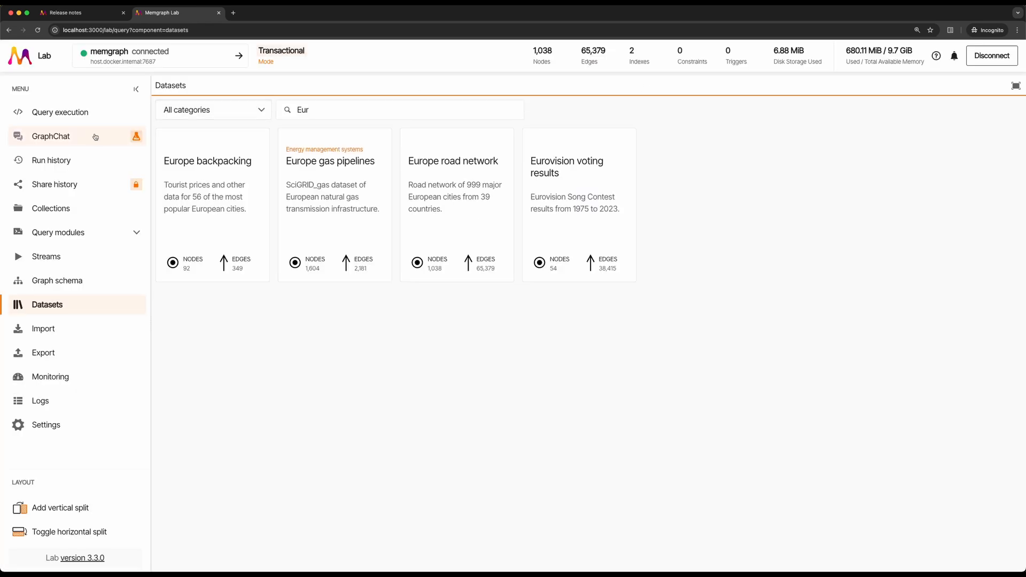
- Add a GraphChat LLM connection with OpenAI as the provider, paste the OpenAI API key and proceed to the model configuration
left_click(51, 136)
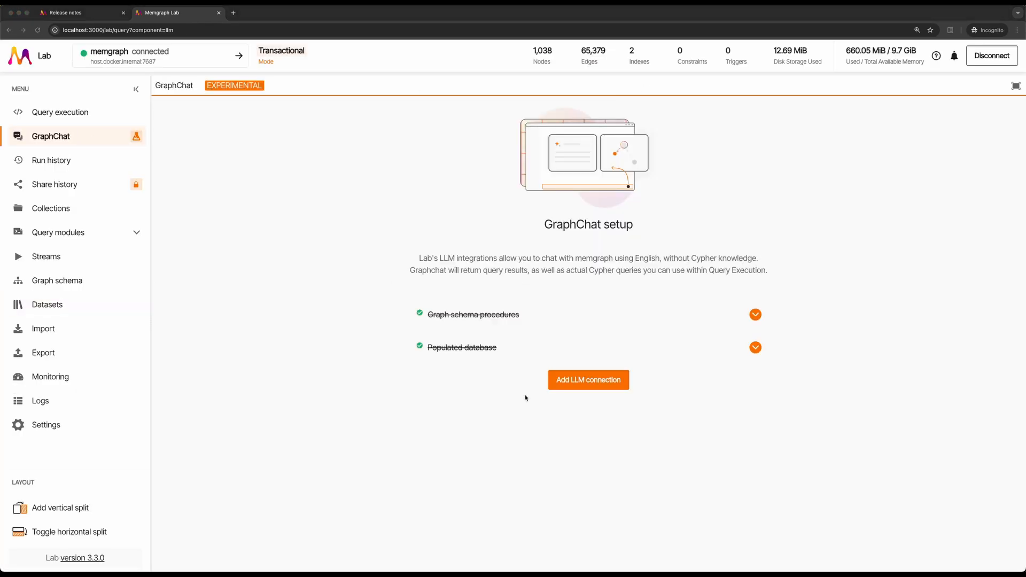
left_click(584, 386)
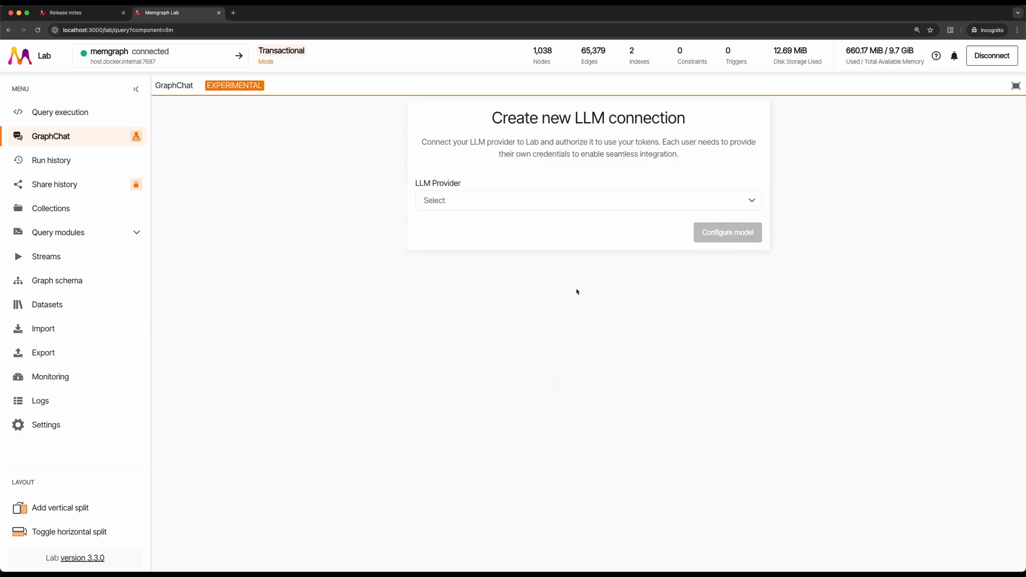
left_click(552, 197)
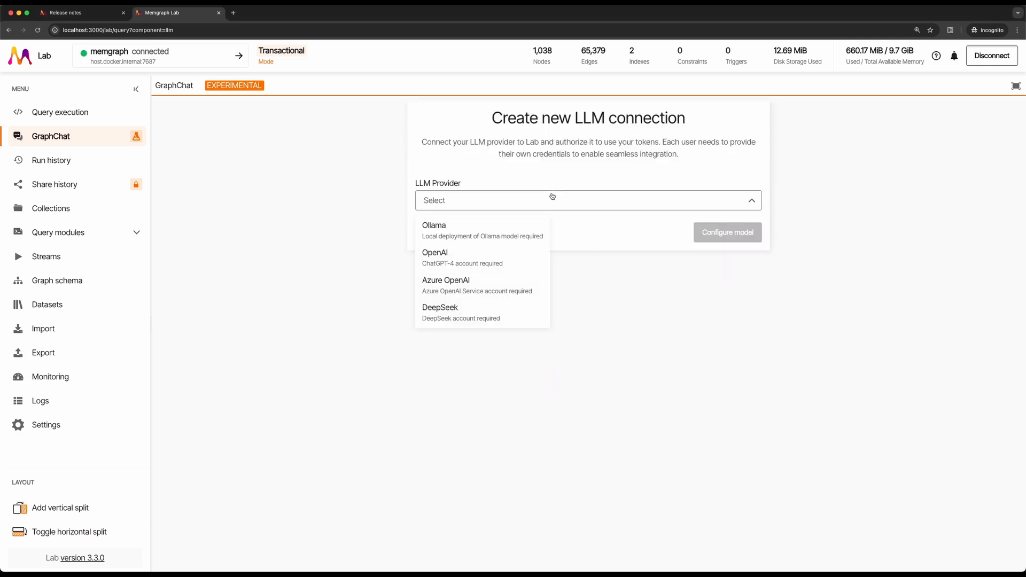
left_click(507, 271)
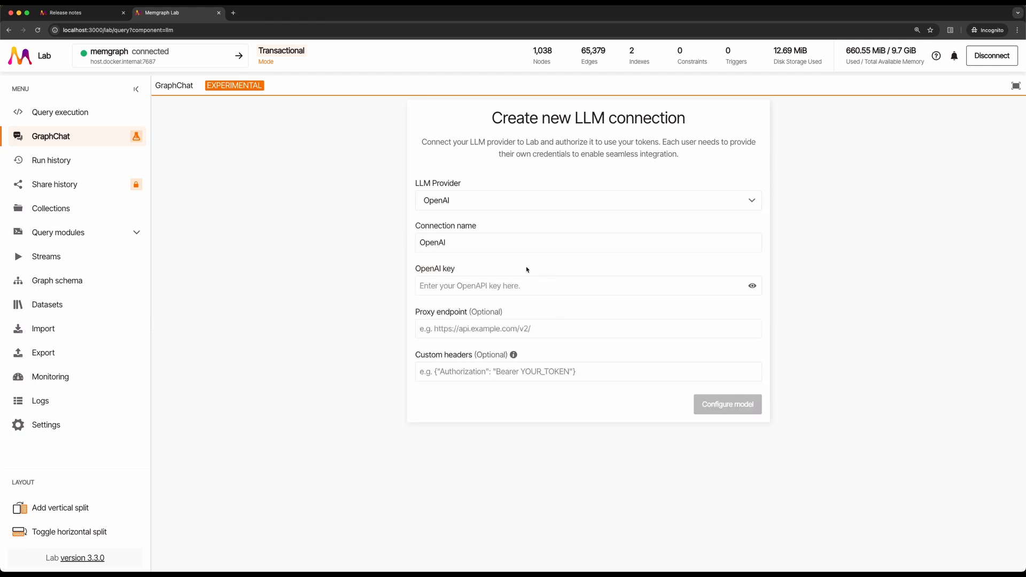
left_click(509, 294)
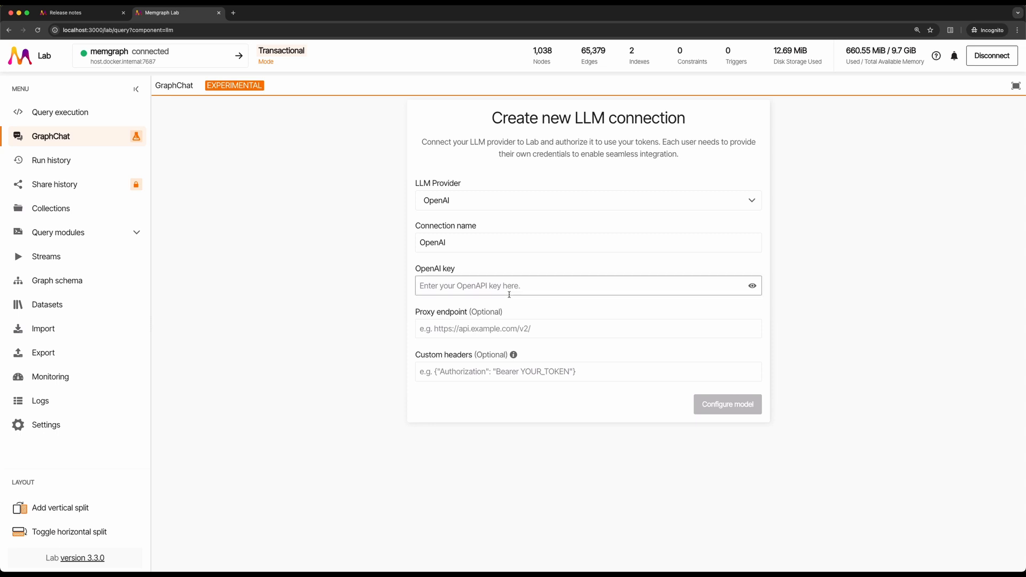
key("super+v")
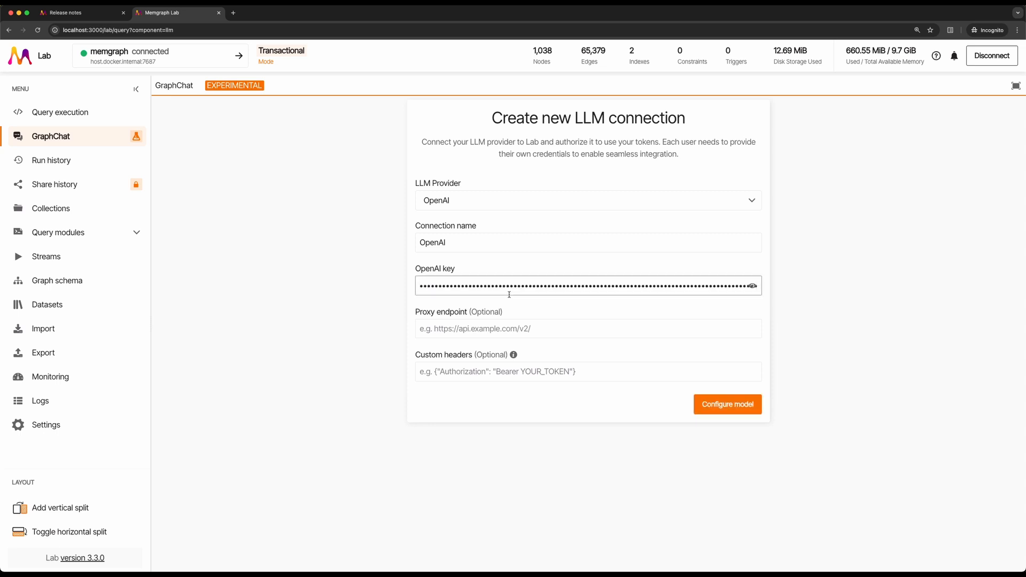
left_click(717, 405)
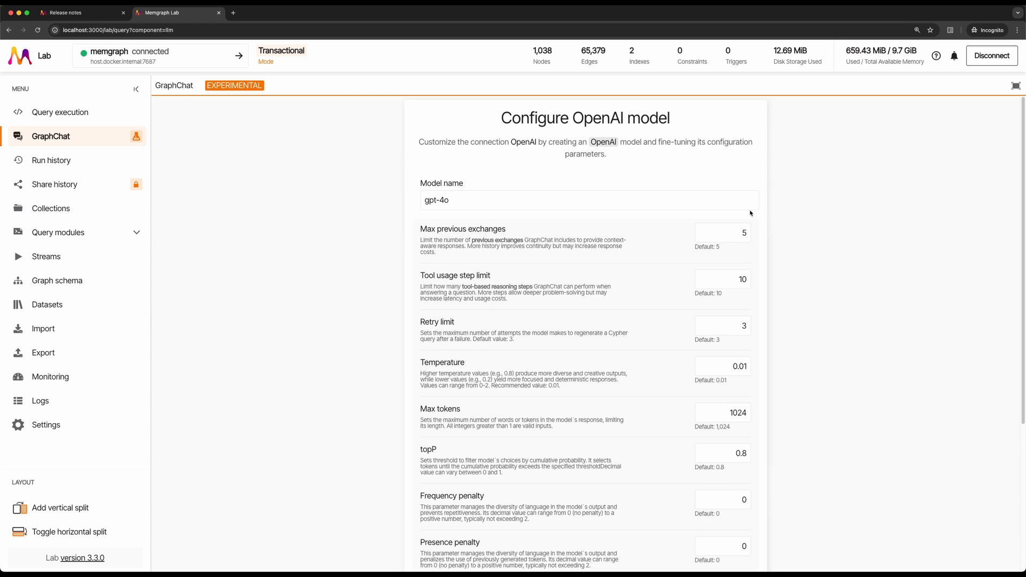
- Examine the OpenAI model configuration, from the model name and exchange limits to the LLM permissions and additional context
left_click(499, 194)
left_click(854, 204)
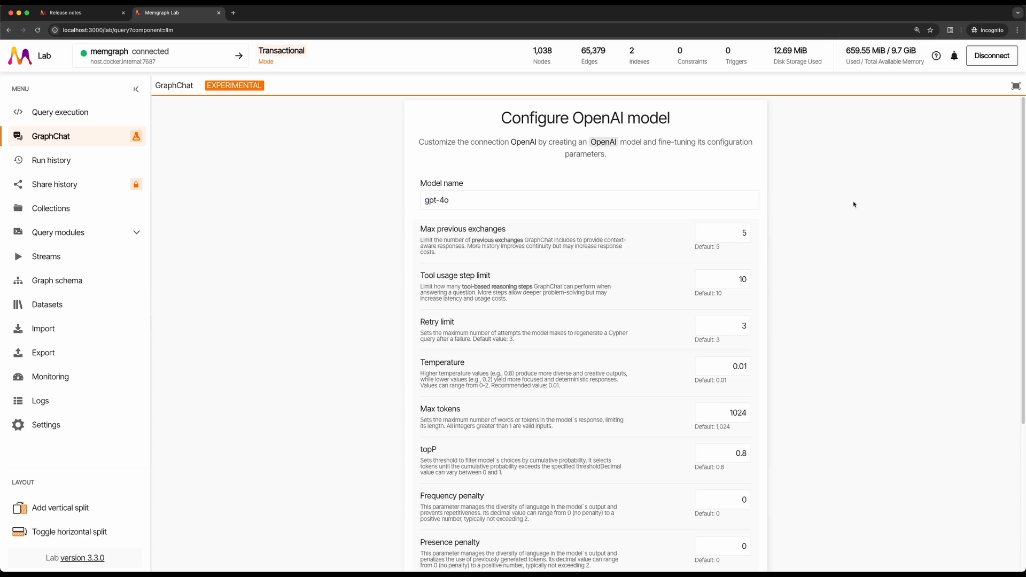
double_click(463, 229)
left_click(363, 262)
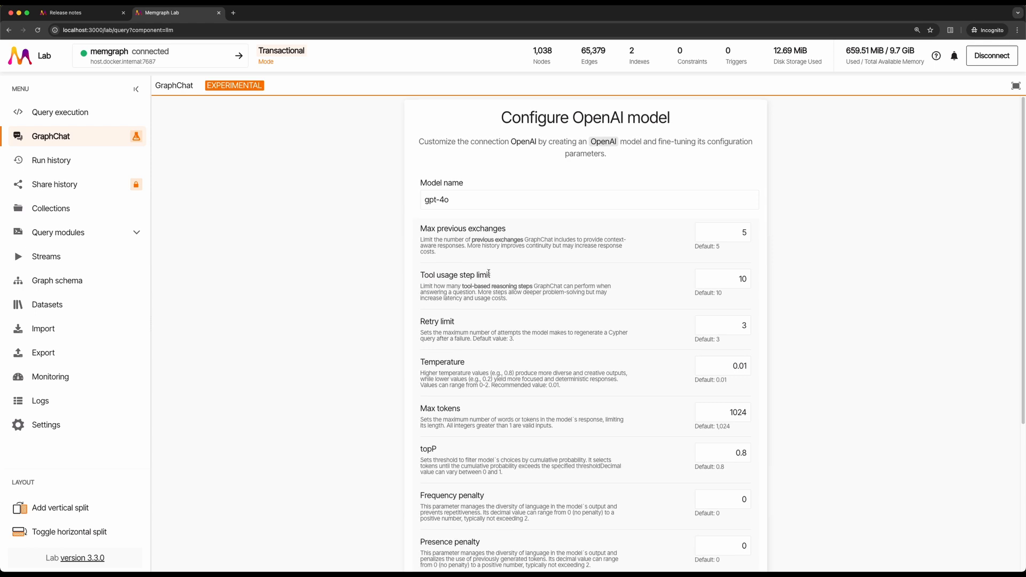
scroll(489, 273, "down", 3)
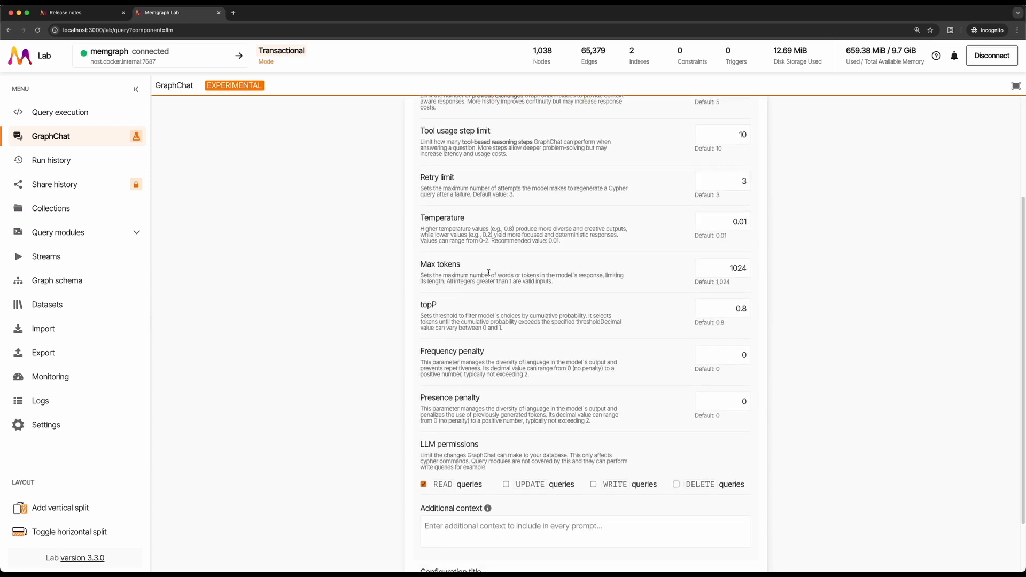
scroll(488, 273, "down", 2)
left_click_drag(480, 377, 412, 381)
left_click(393, 384)
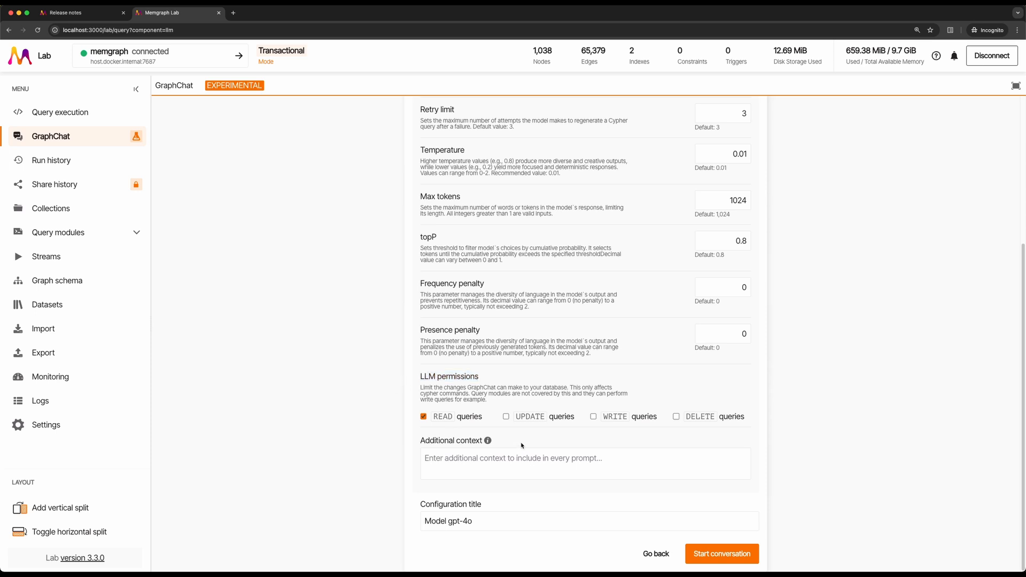
left_click_drag(522, 446, 413, 446)
left_click(386, 447)
left_click(445, 458)
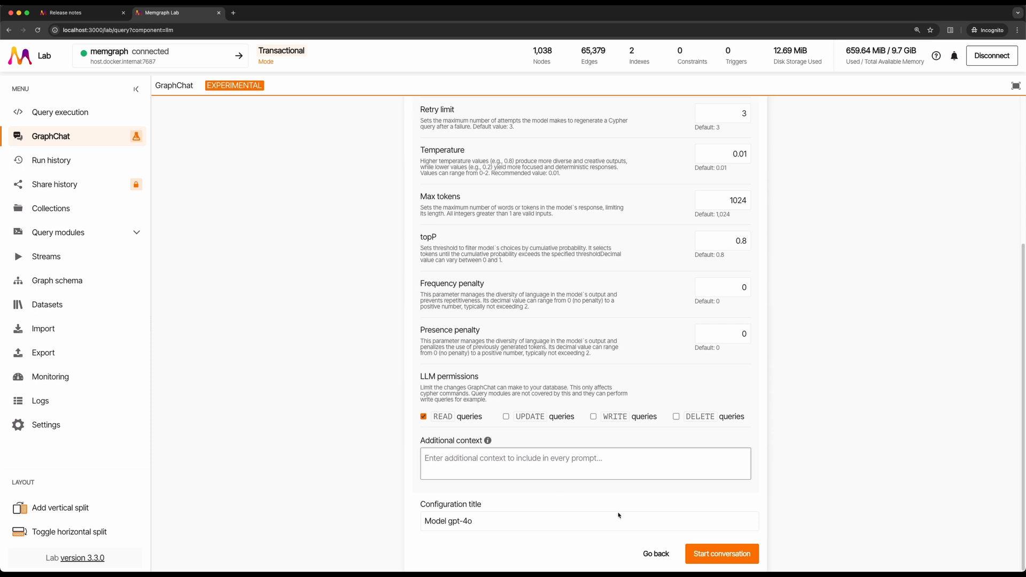
- Start a GraphChat conversation with the configured gpt-4o model and ask the suggested question "How many nodes are in the dataset?"
left_click(721, 554)
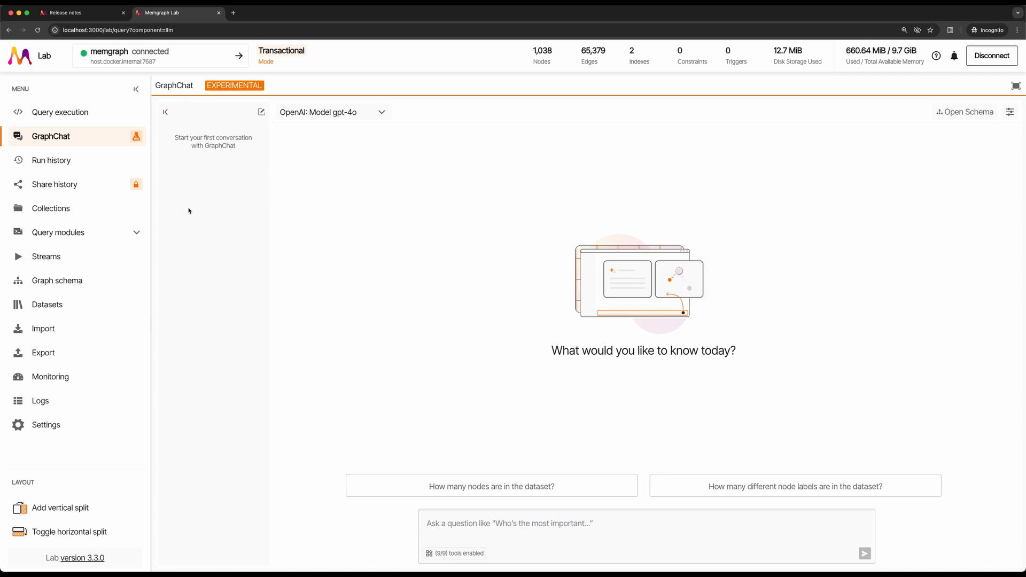
left_click(366, 119)
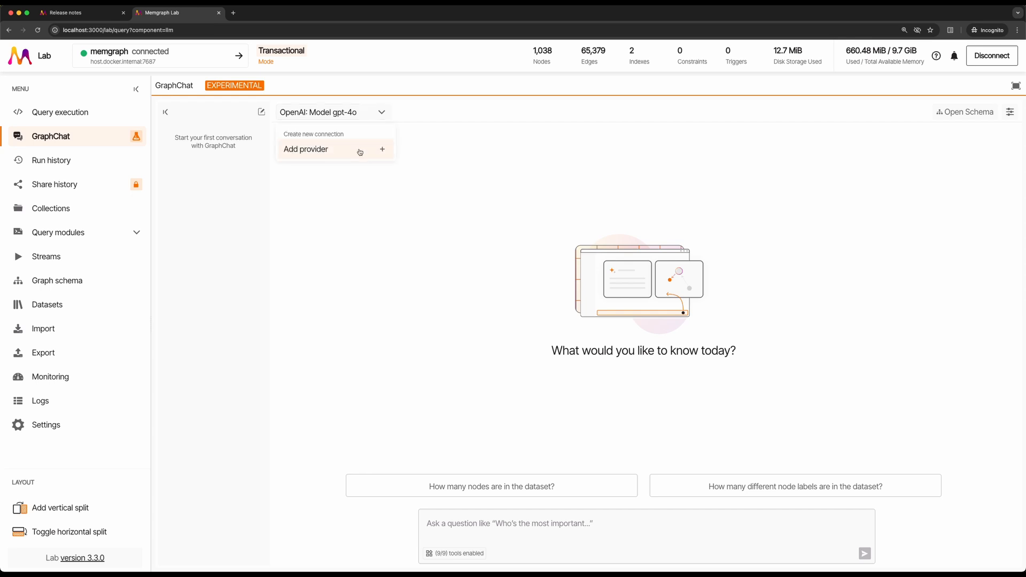
left_click(373, 115)
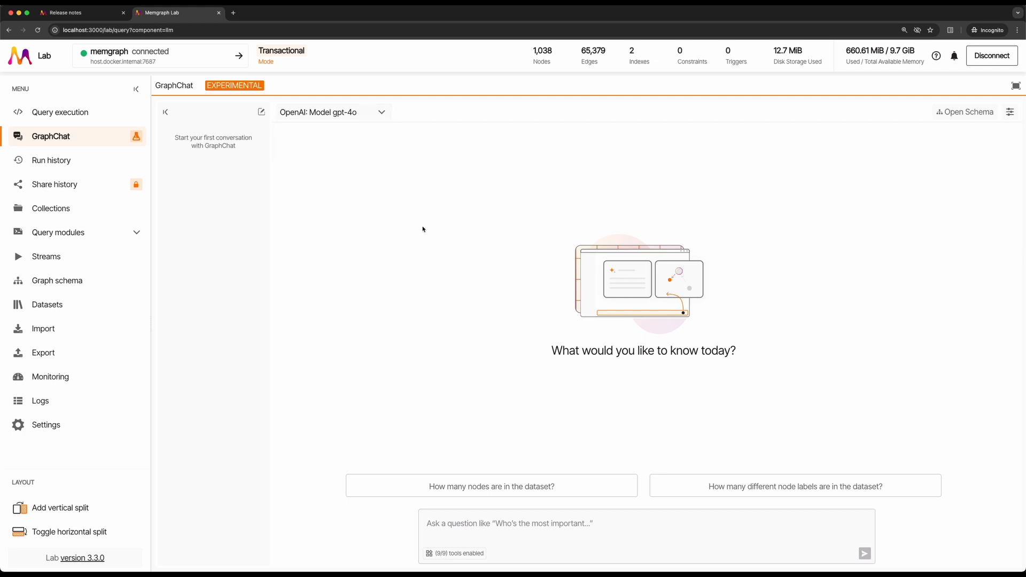
left_click(461, 524)
left_click(466, 487)
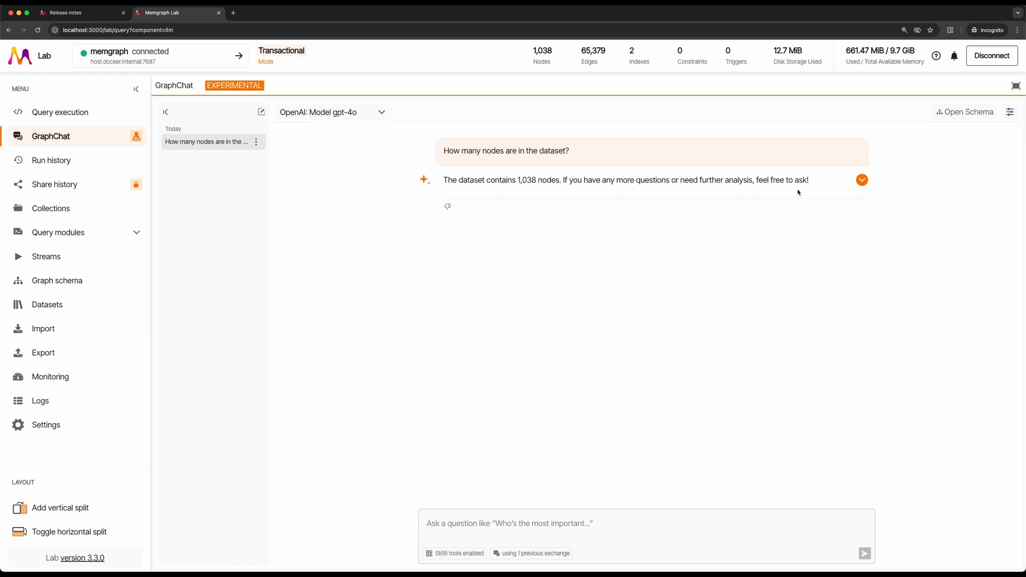
- Expand the answer's details and examine its tool call, Cypher query, results and usage summary
left_click(862, 180)
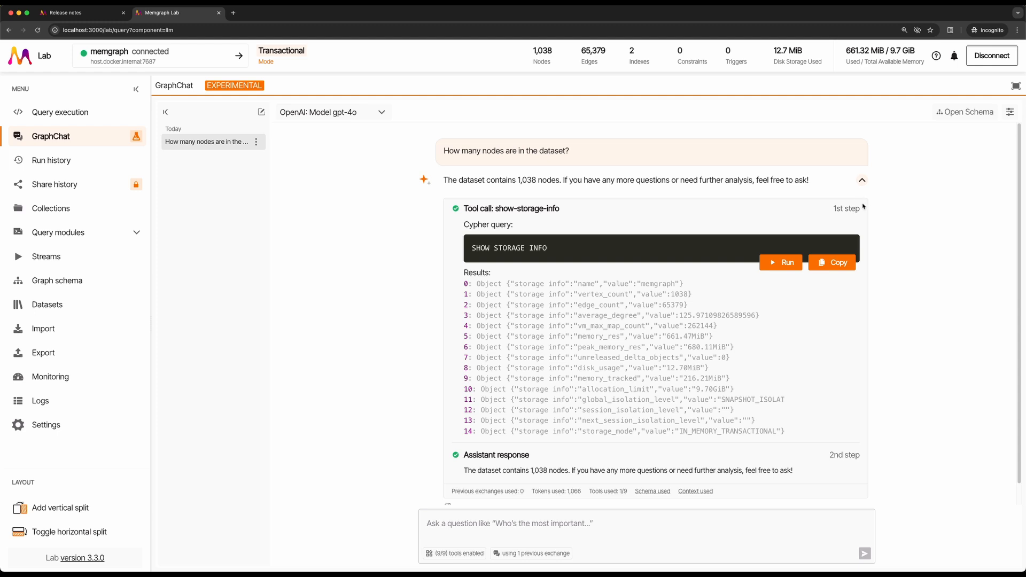
triple_click(856, 211)
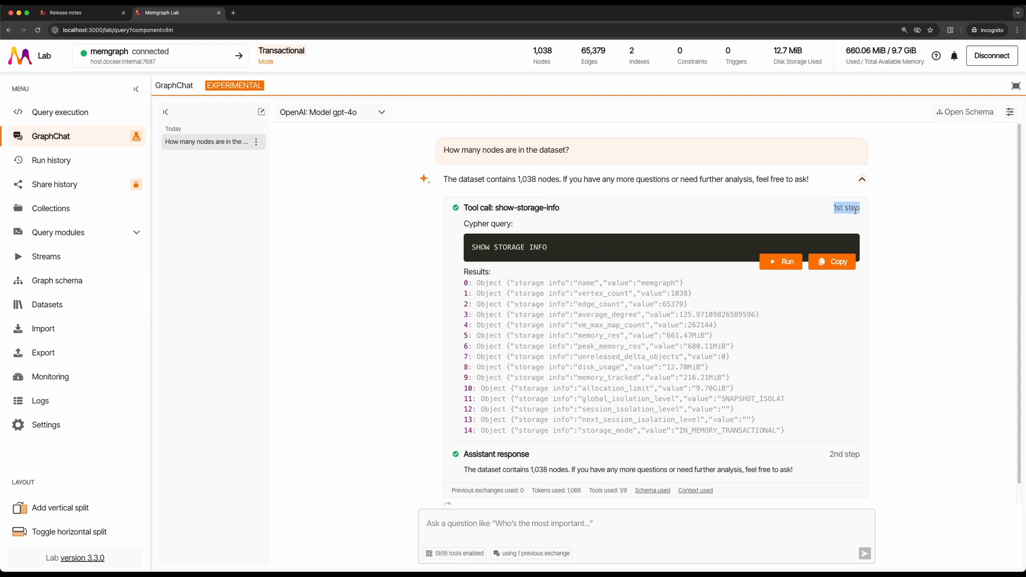
scroll(695, 401, "down", 1)
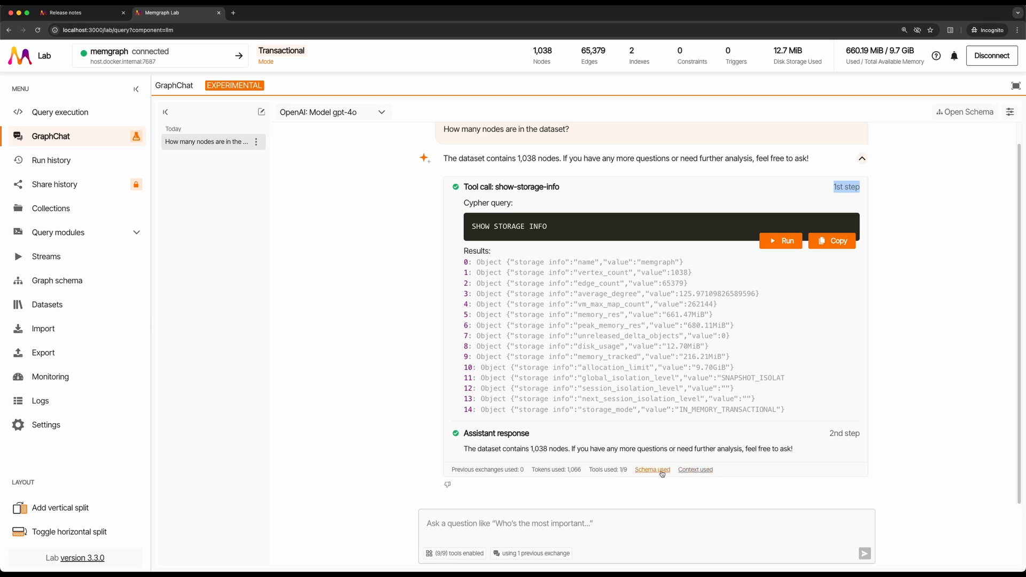
- Inspect the graph schema used for the answer, then read through the full prompt context sent to the model
left_click(662, 473)
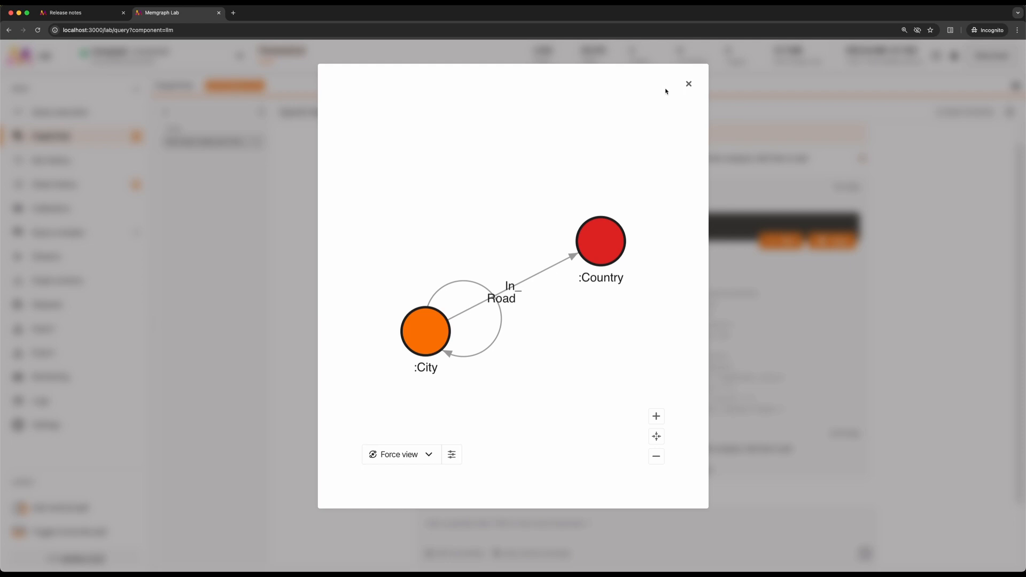
left_click(689, 85)
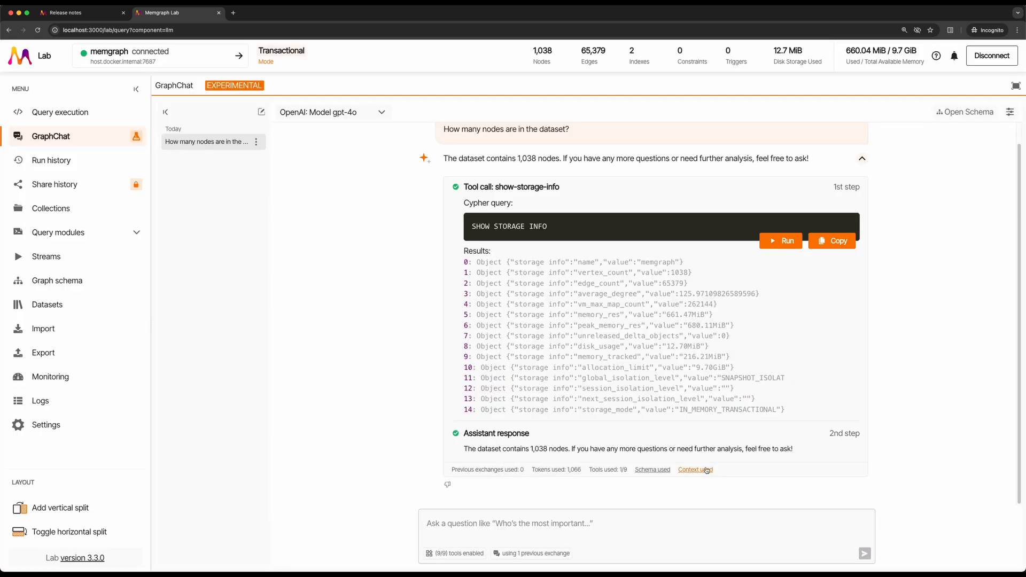
left_click(707, 471)
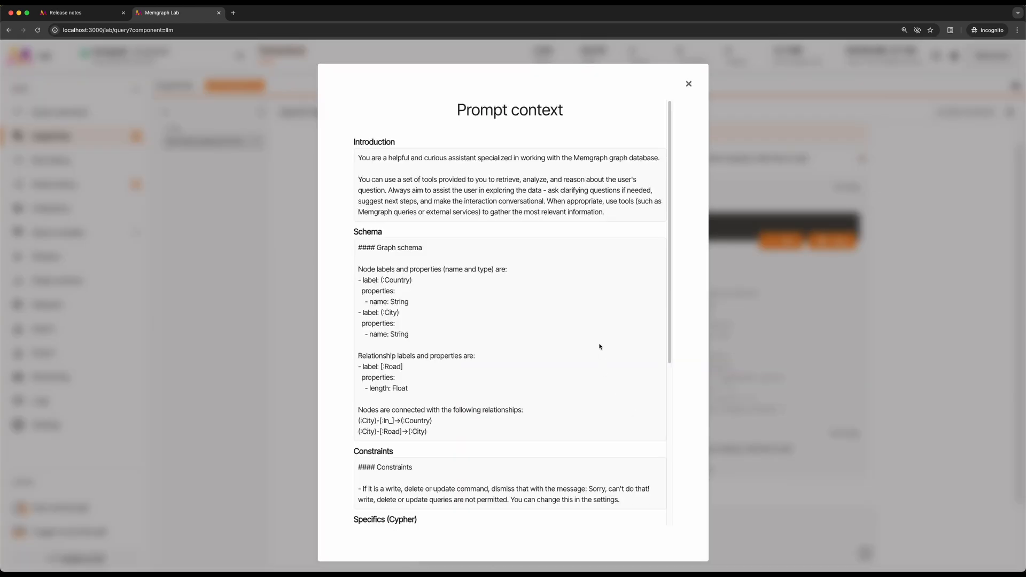
scroll(599, 347, "down", 5)
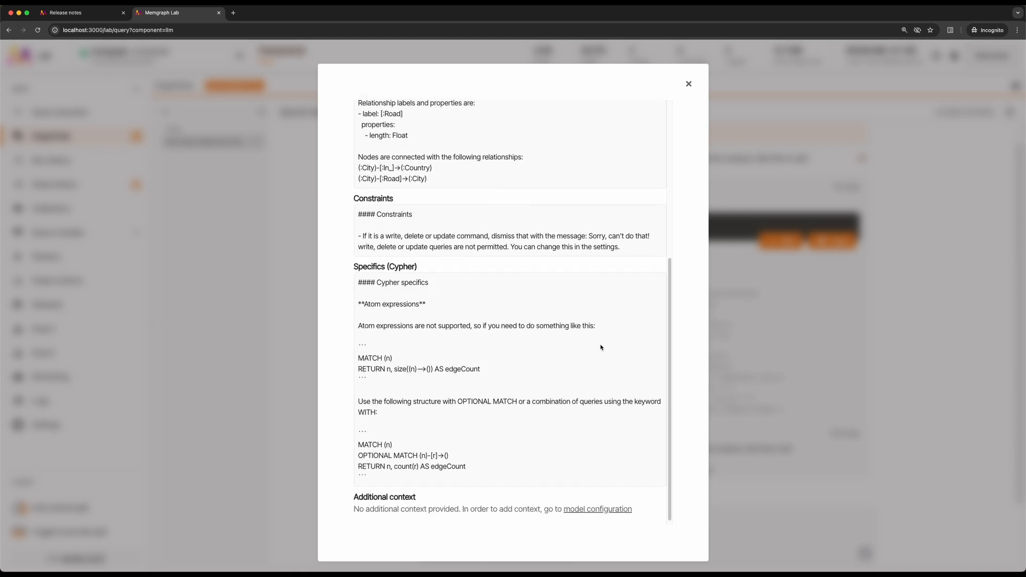
- Close the prompt context and look through the custom and built-in tools available in the LLM Toolkit
left_click(688, 85)
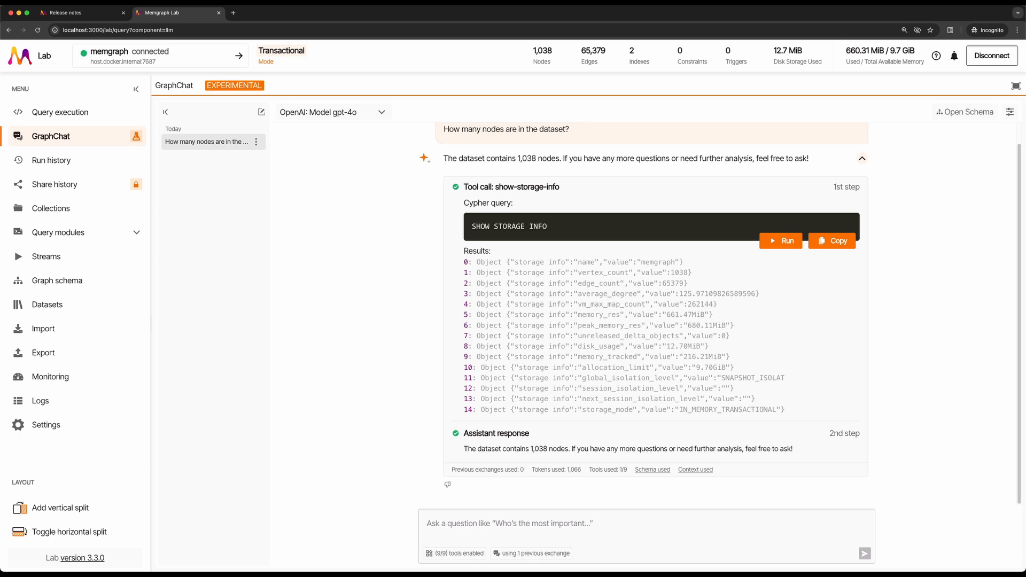
left_click(457, 554)
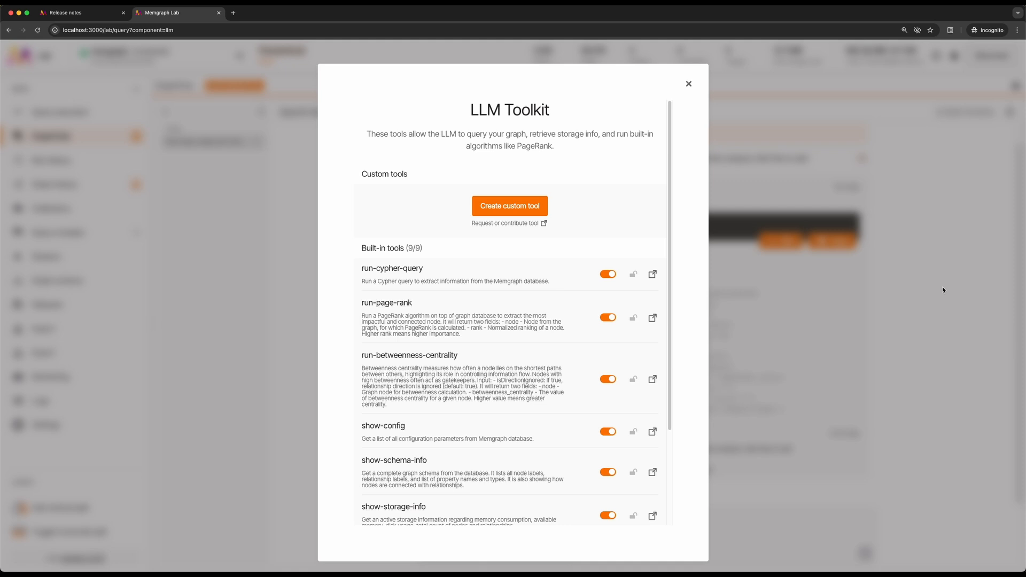
triple_click(387, 172)
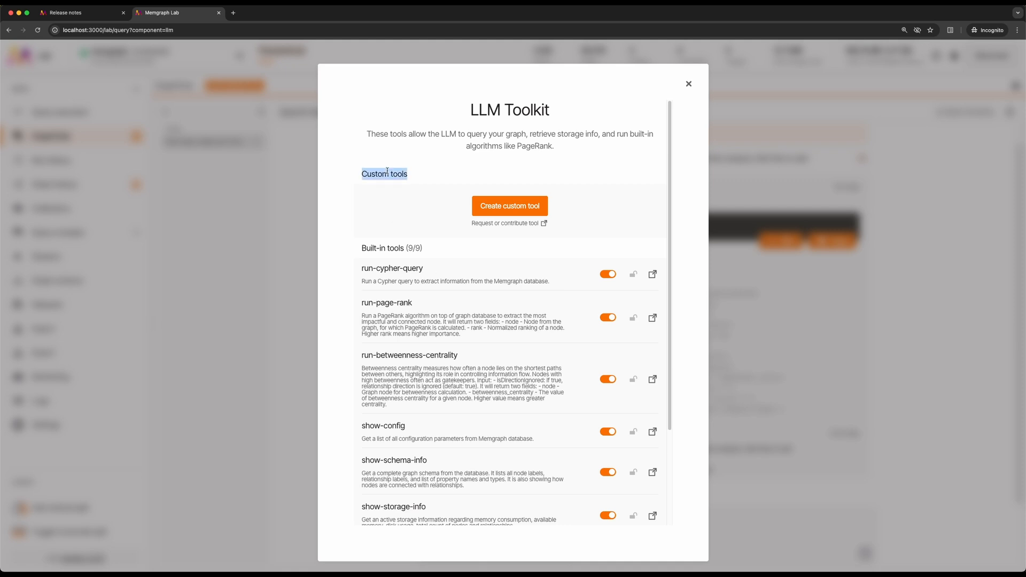
triple_click(400, 249)
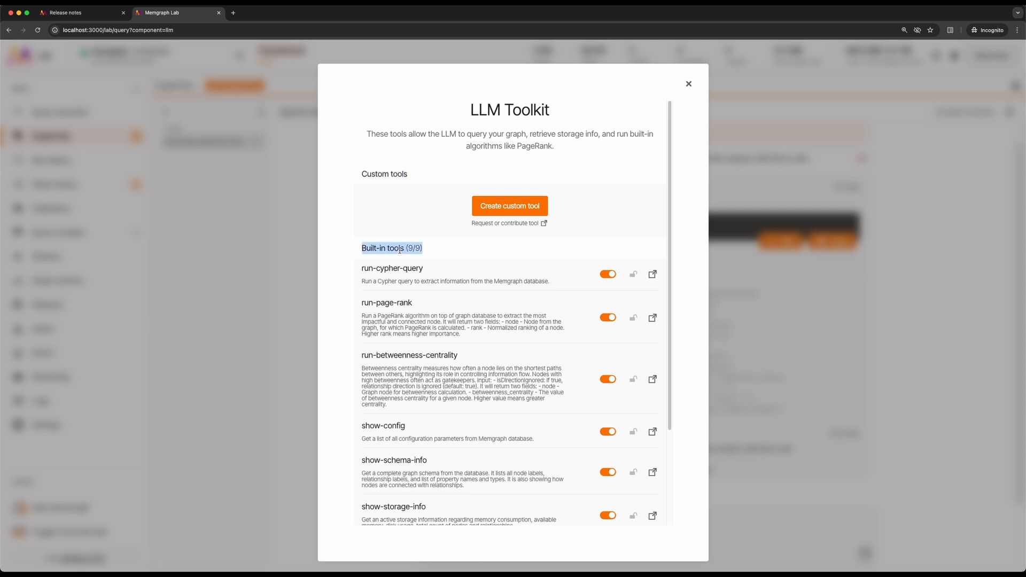
left_click(457, 251)
scroll(479, 279, "down", 5)
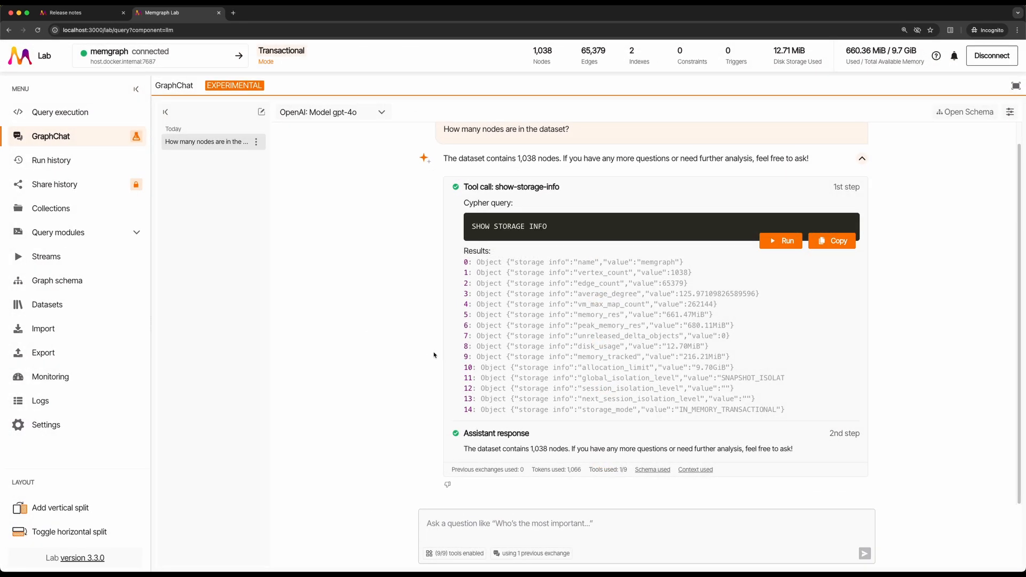
- Review how the node-count question was answered, from the question to its tool call, Cypher query and results
triple_click(486, 131)
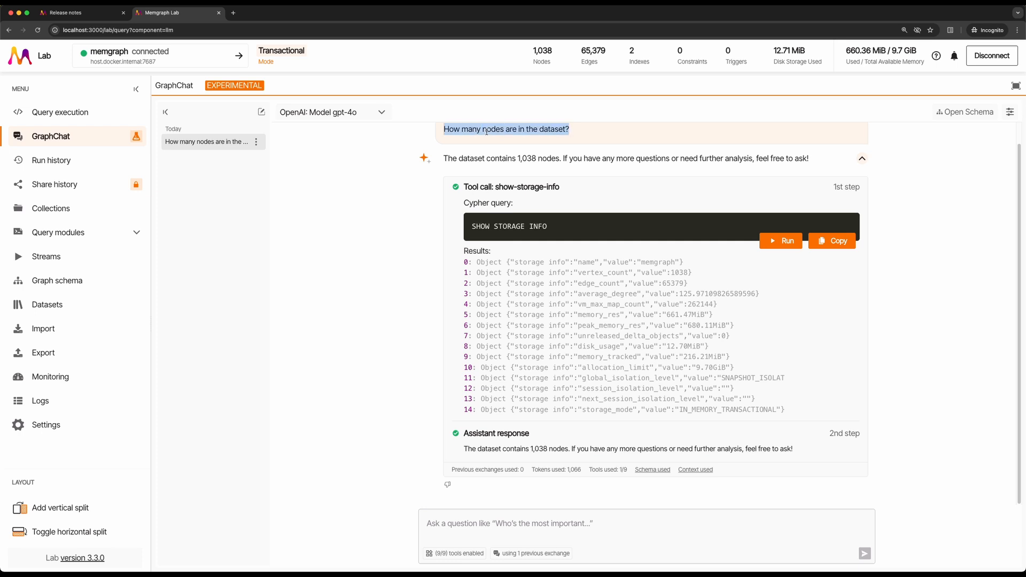
left_click(395, 241)
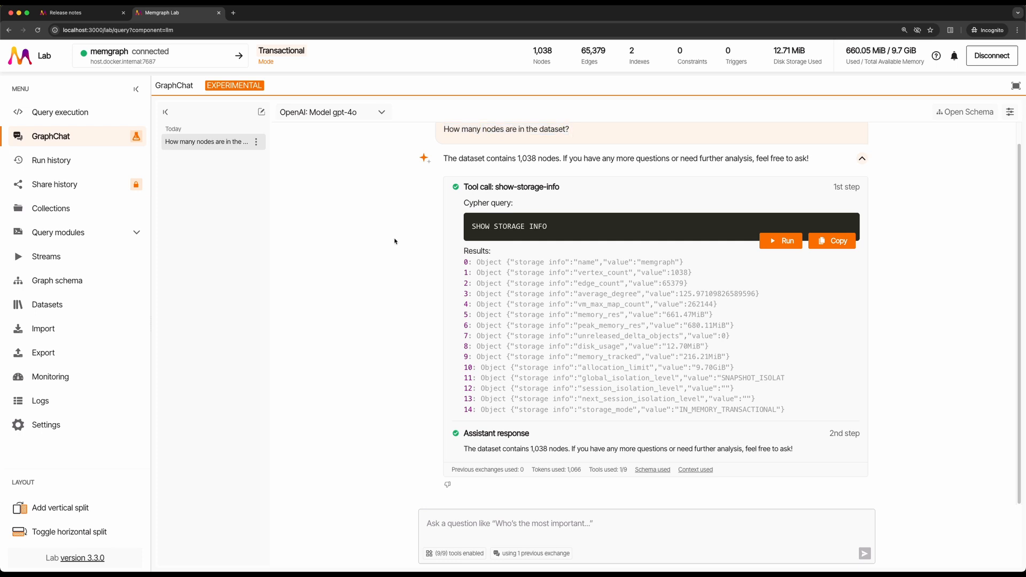
triple_click(547, 185)
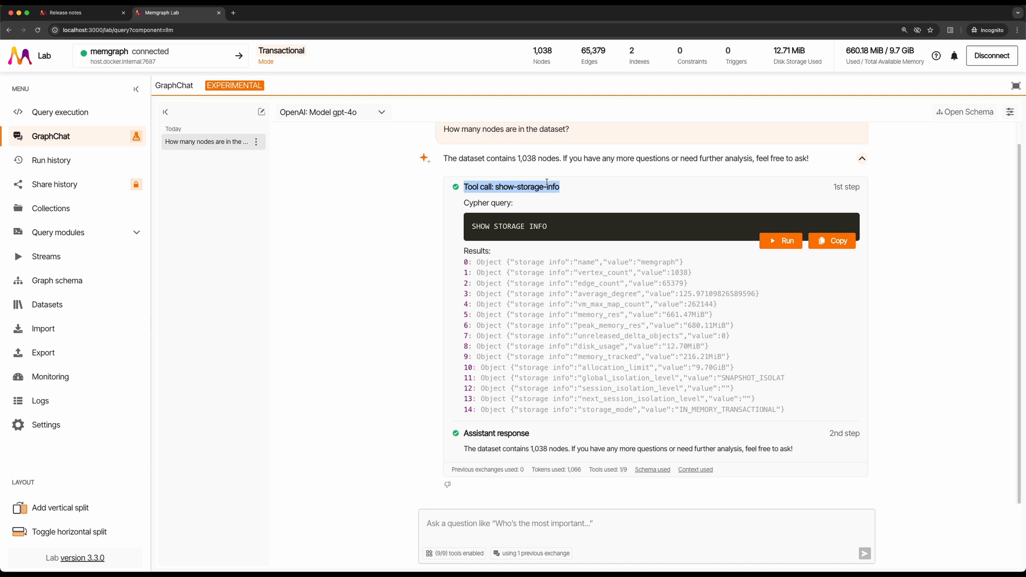
triple_click(554, 225)
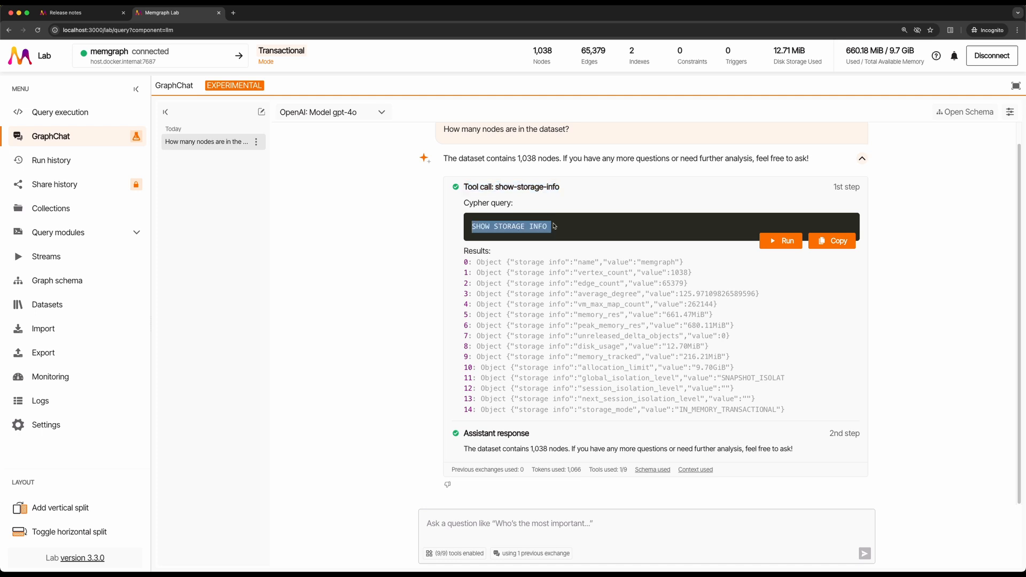
left_click(356, 250)
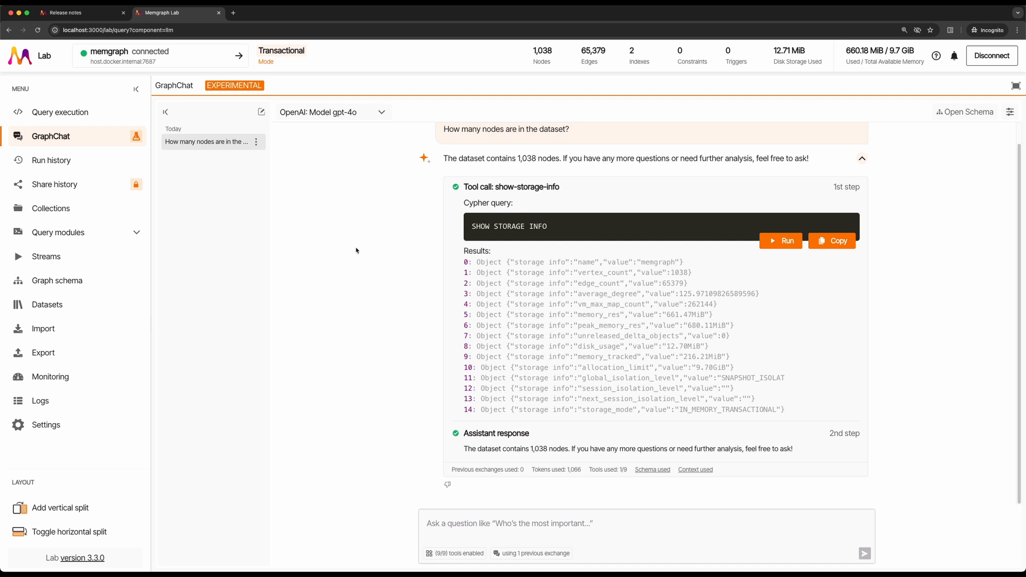
left_click(490, 273)
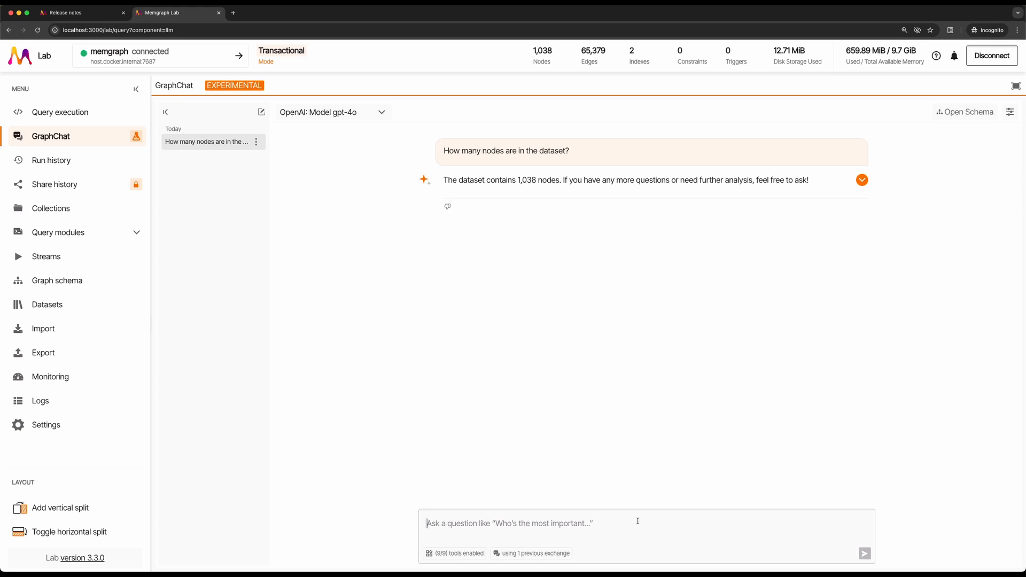
- Ask "Tell me more about my dataset" in the same conversation and read through the answer
type("Tell mr")
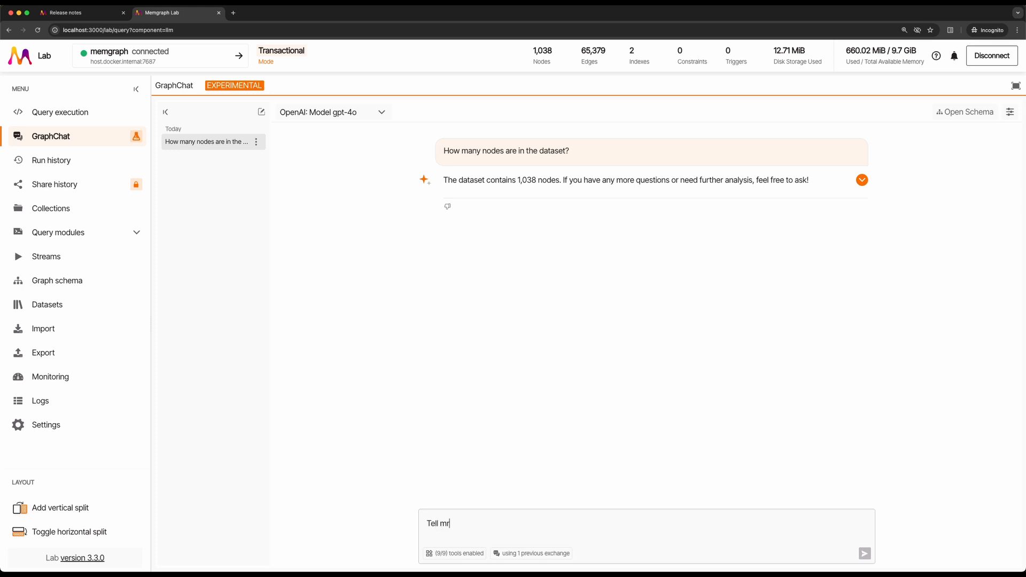
key("BackSpace")
type("e more about my dataset")
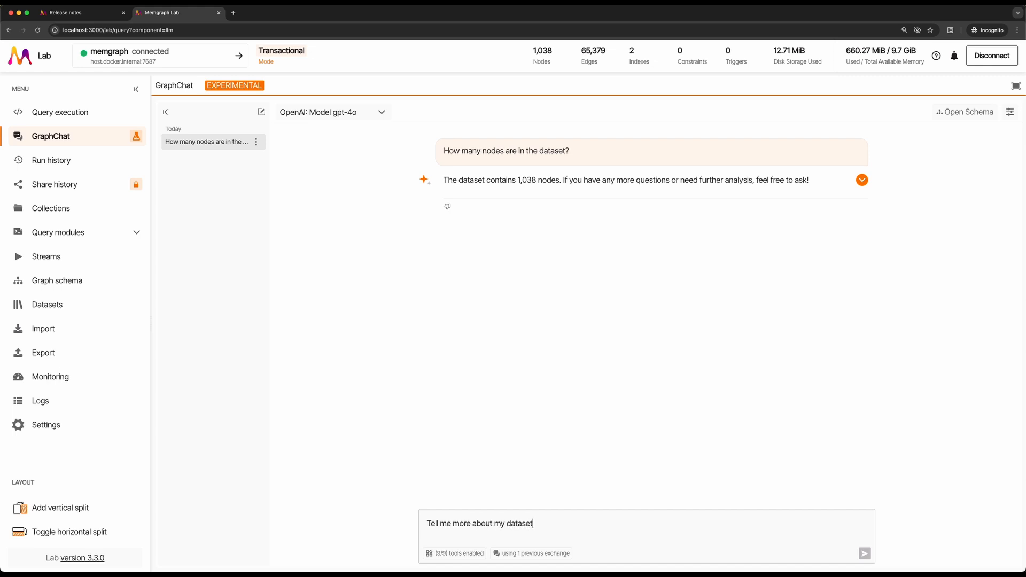
key("Return")
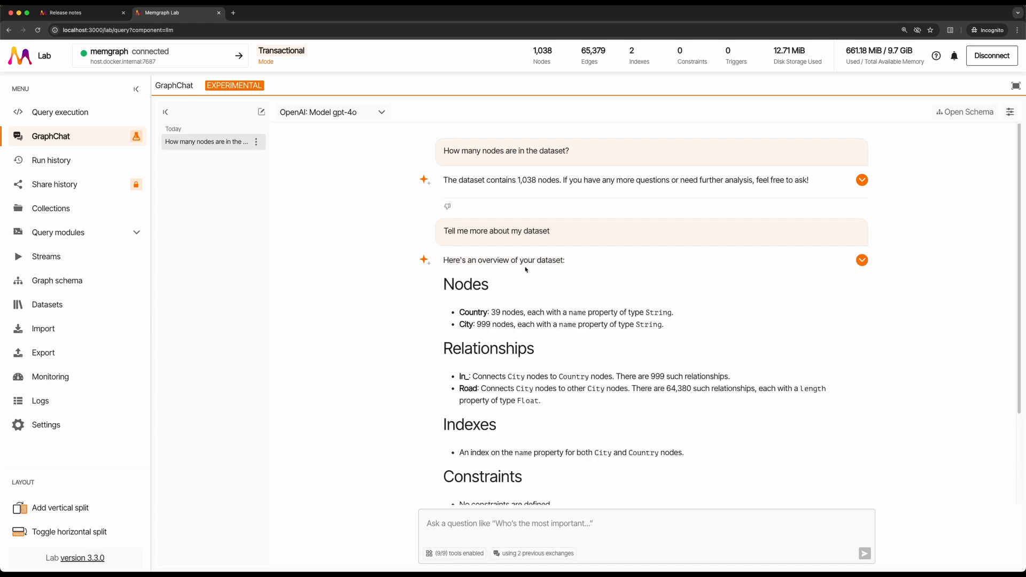
scroll(525, 270, "down", 3)
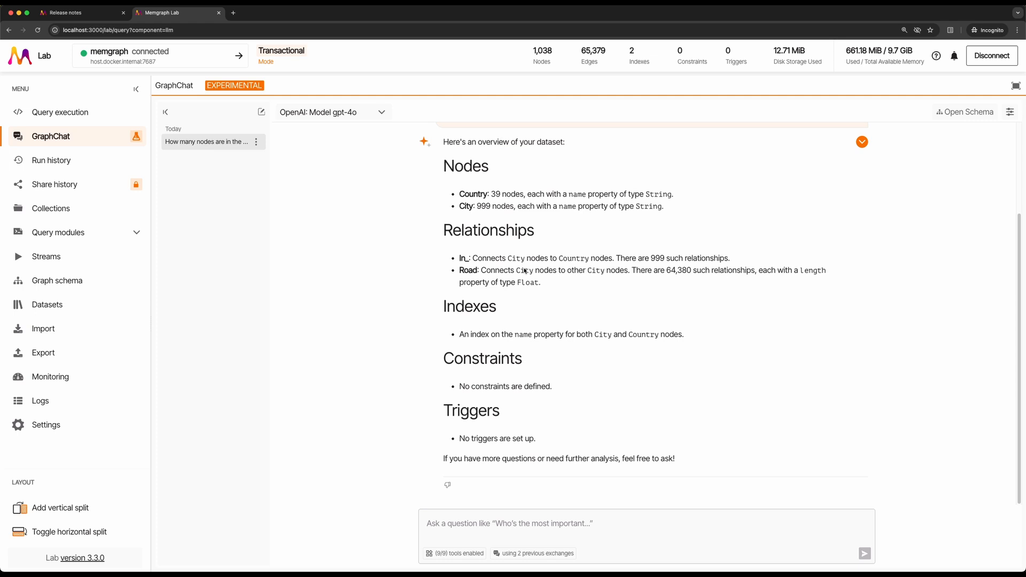
scroll(525, 271, "up", 3)
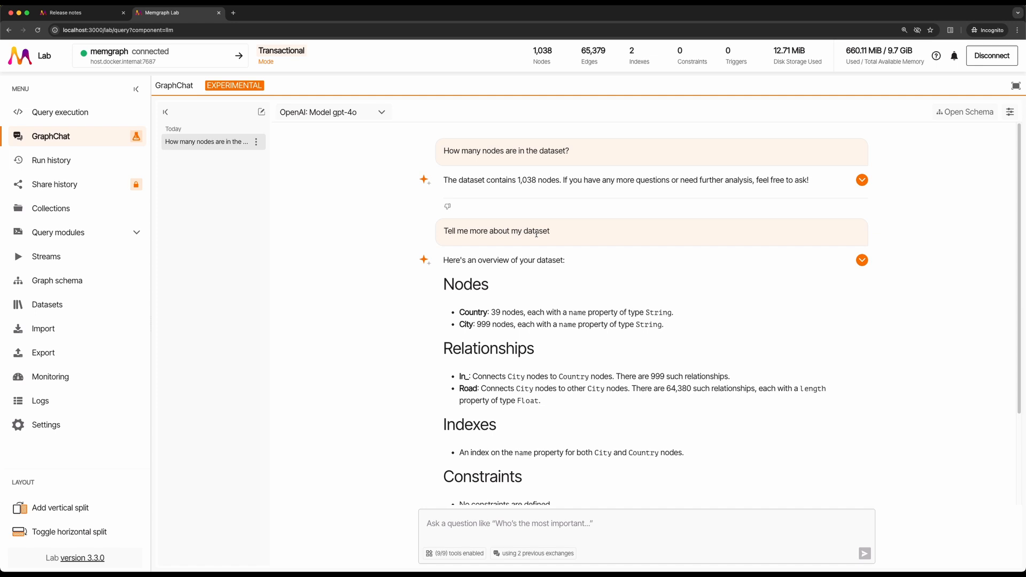
scroll(537, 240, "down", 1)
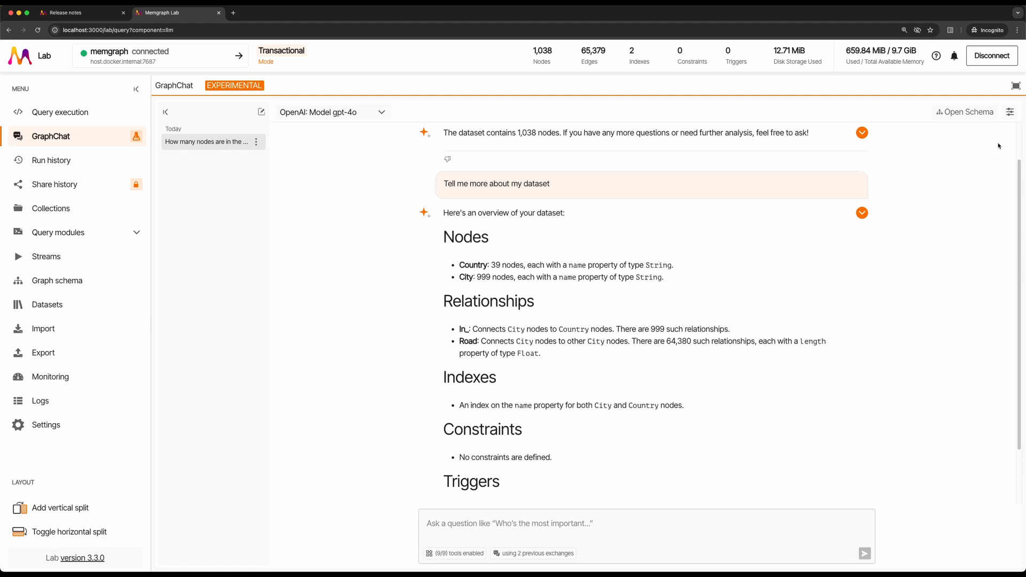
- Check the max previous exchanges setting in the OpenAI model configuration, leaving the configuration without changes
left_click(1011, 112)
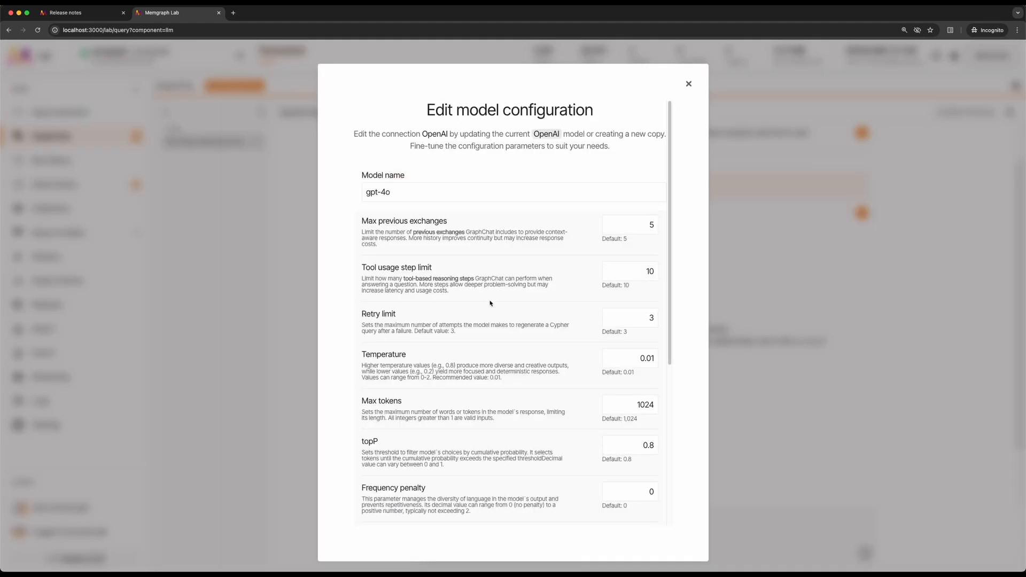
scroll(535, 301, "down", 3)
scroll(418, 187, "up", 2)
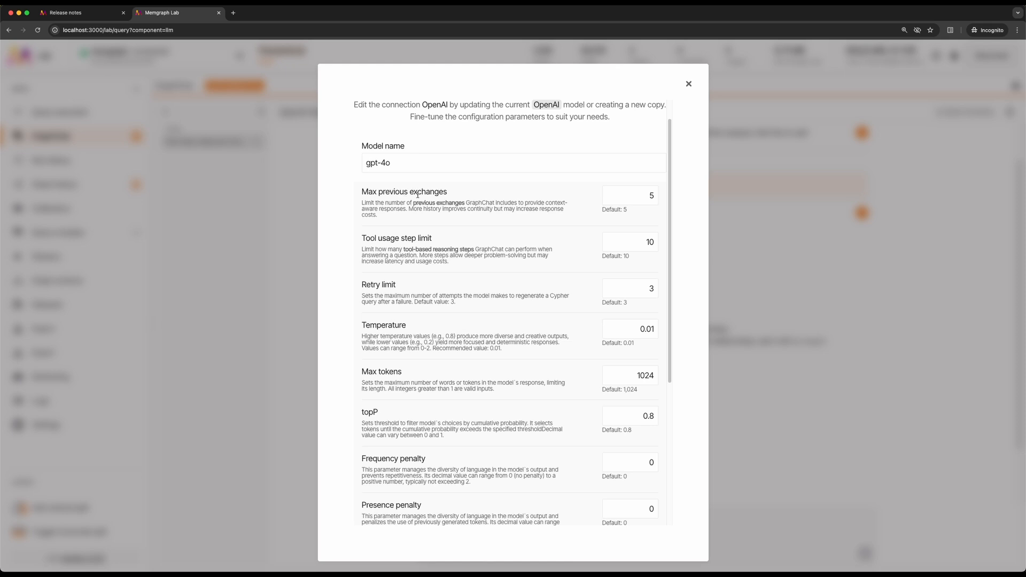
left_click(688, 83)
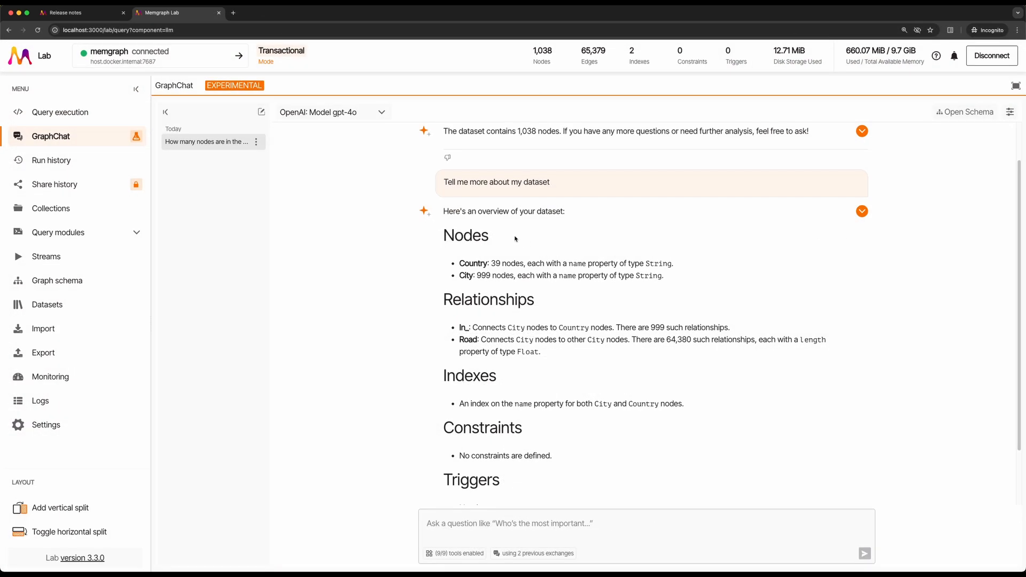
- Expand the dataset overview answer's details and skim its tool calls, final assistant response and usage summary
scroll(516, 239, "down", 2)
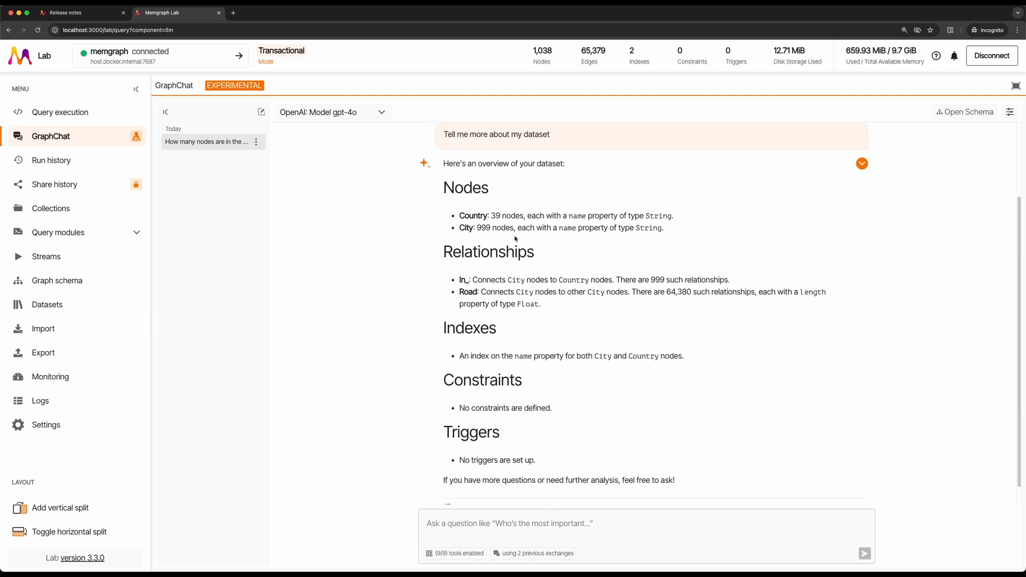
scroll(516, 239, "down", 1)
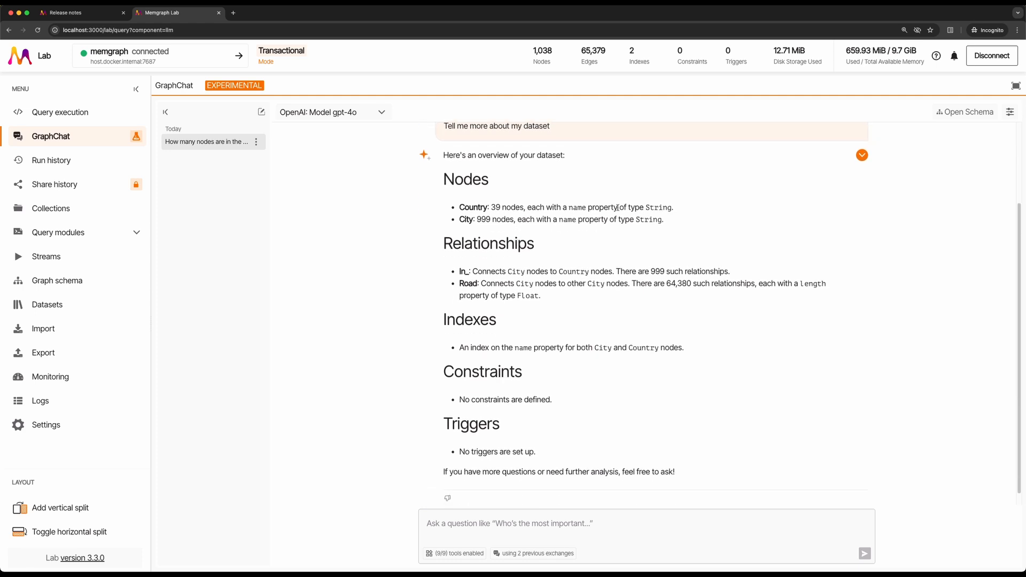
left_click(861, 142)
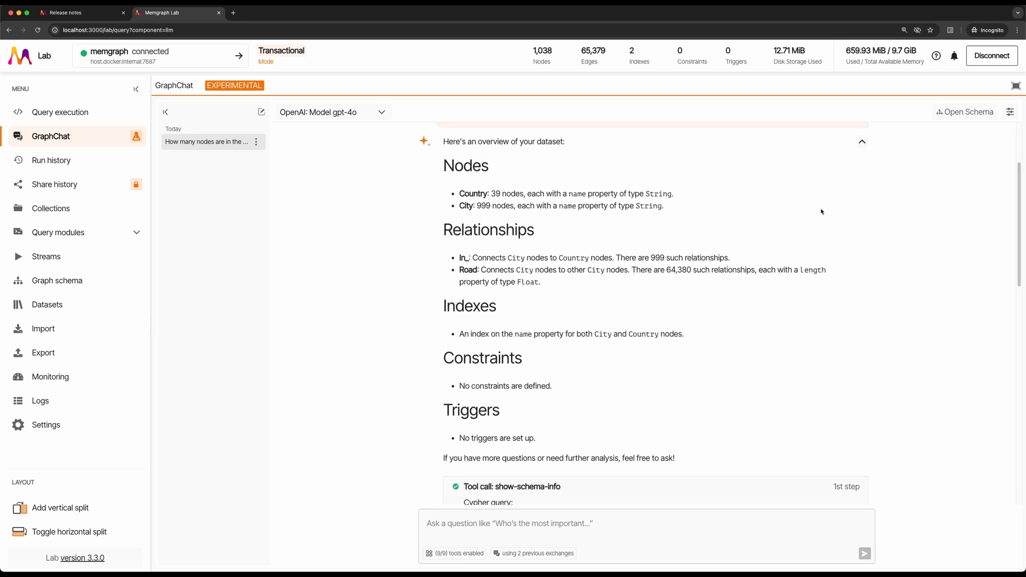
scroll(820, 211, "down", 8)
scroll(822, 211, "down", 4)
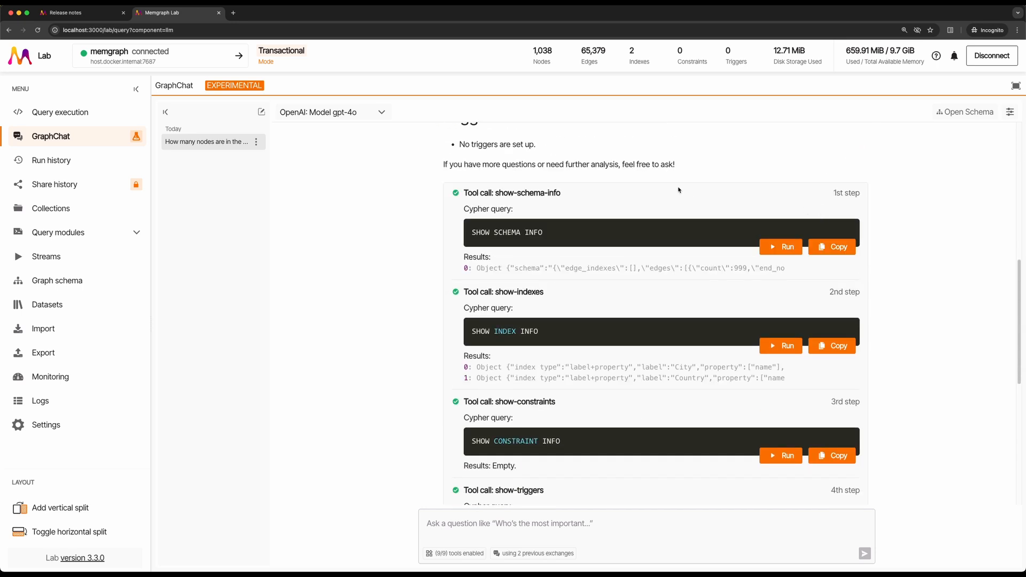
scroll(678, 190, "down", 3)
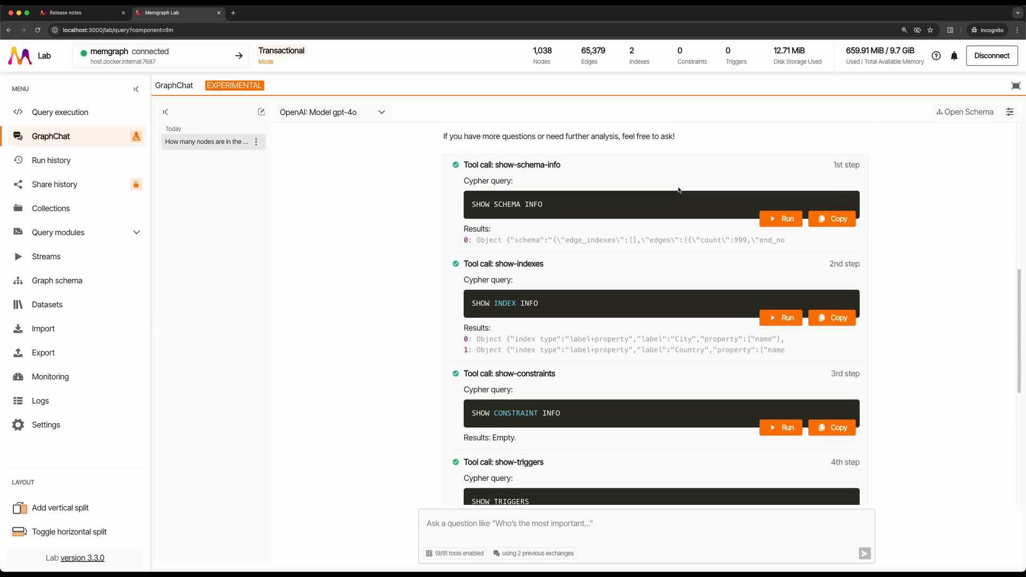
scroll(678, 190, "down", 10)
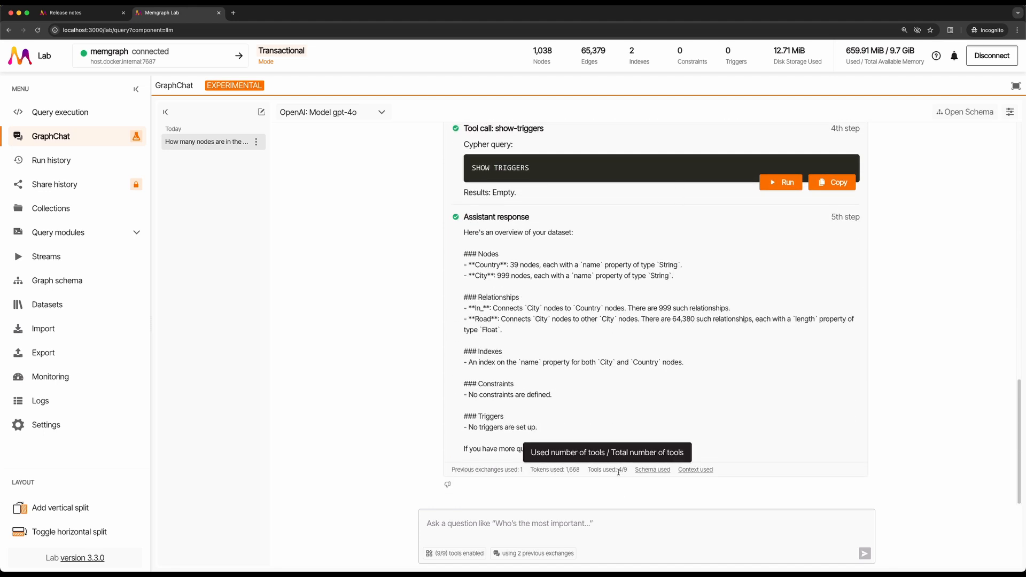
scroll(646, 312, "up", 15)
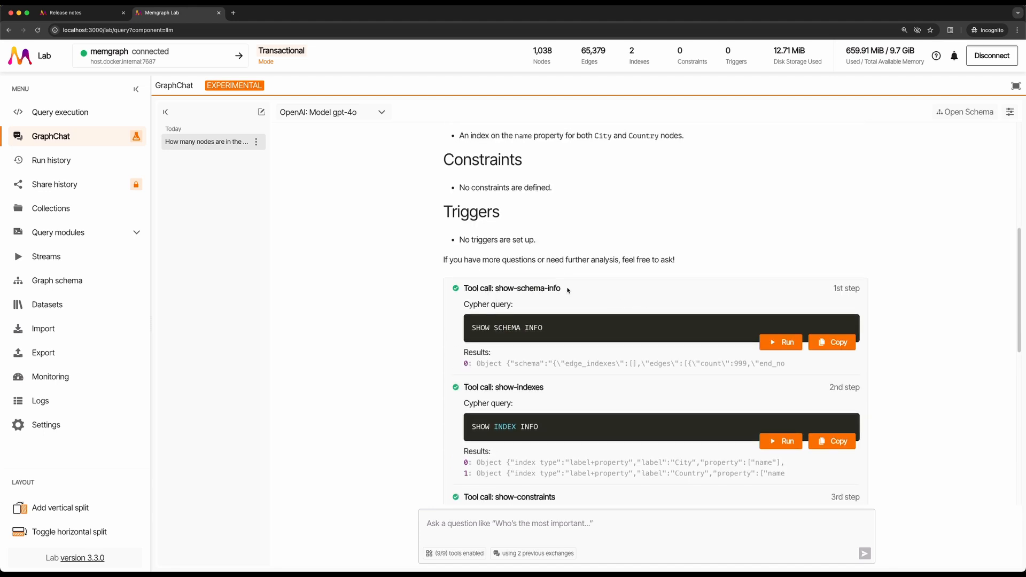
- Examine the overview's tool calls one by one: show-schema-info, show-indexes, show-constraints and show-triggers
left_click_drag(562, 289, 495, 289)
scroll(495, 288, "down", 2)
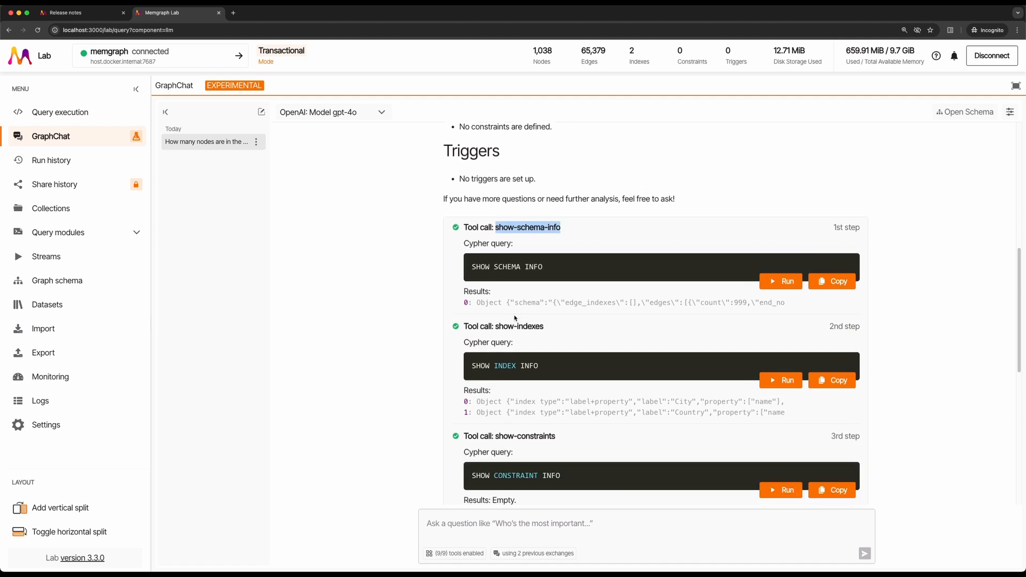
left_click_drag(544, 326, 496, 327)
scroll(500, 321, "down", 4)
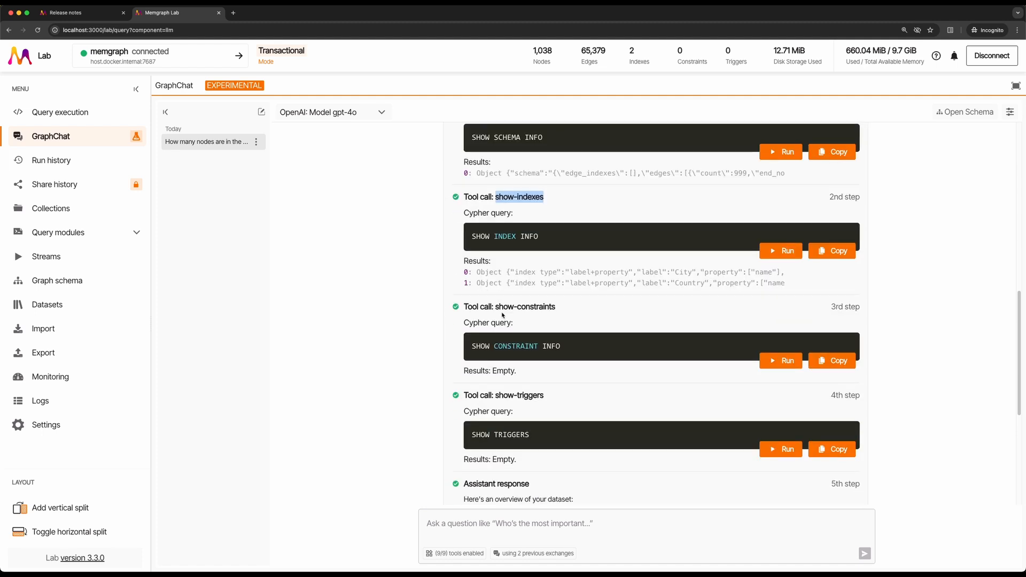
left_click_drag(561, 308, 495, 307)
scroll(497, 307, "down", 4)
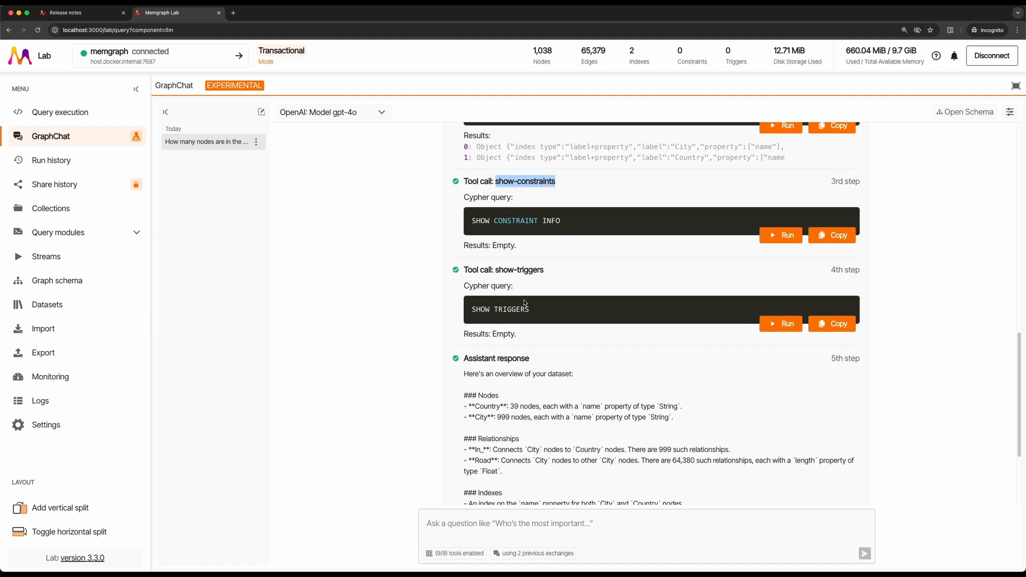
left_click_drag(545, 270, 496, 270)
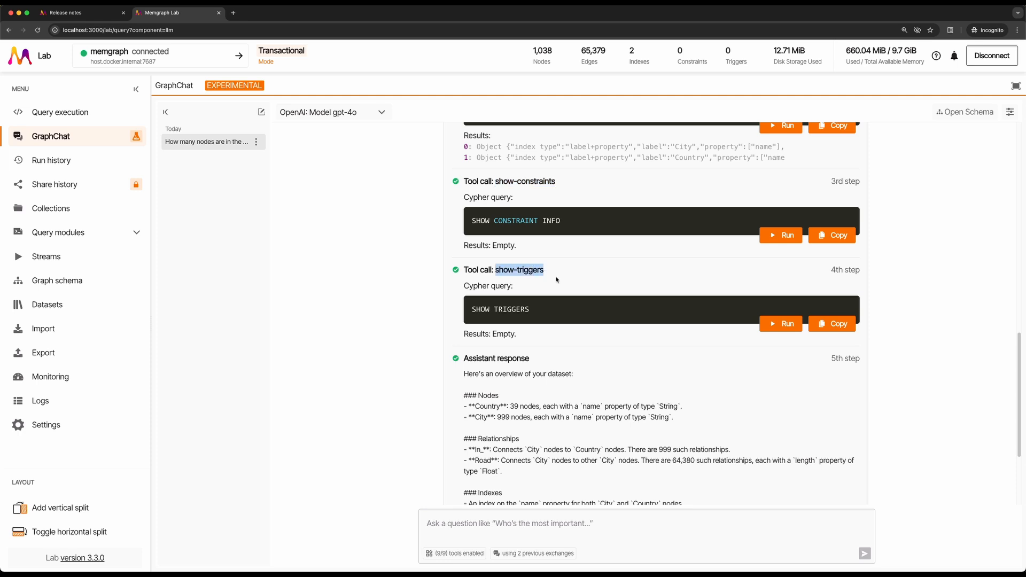
left_click(587, 273)
scroll(587, 273, "down", 4)
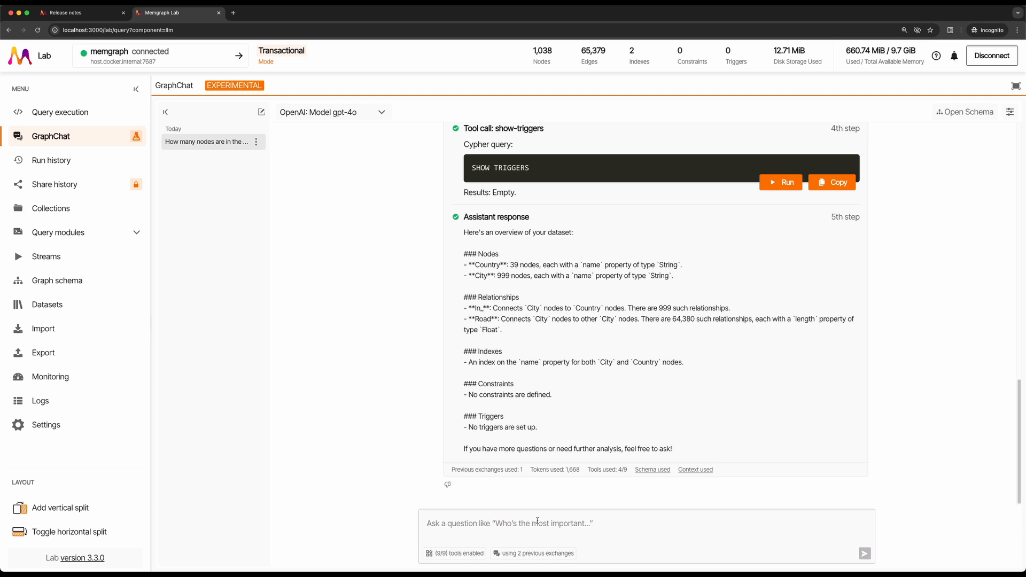
- Ask "List countries from my dataset" and expand the answer's details to see the Cypher query and results
type("List")
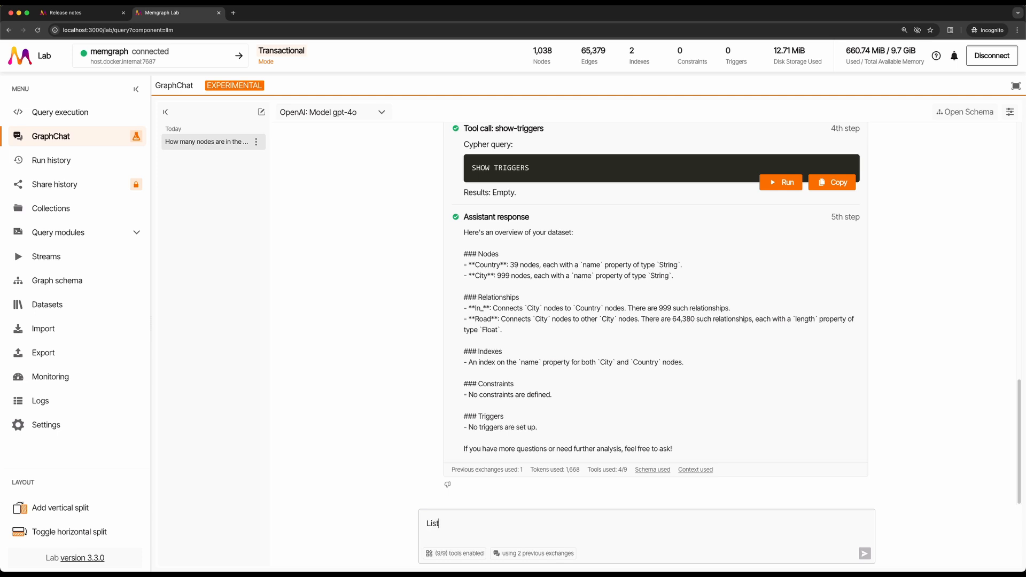
type(" countries from my dataset")
key("Return")
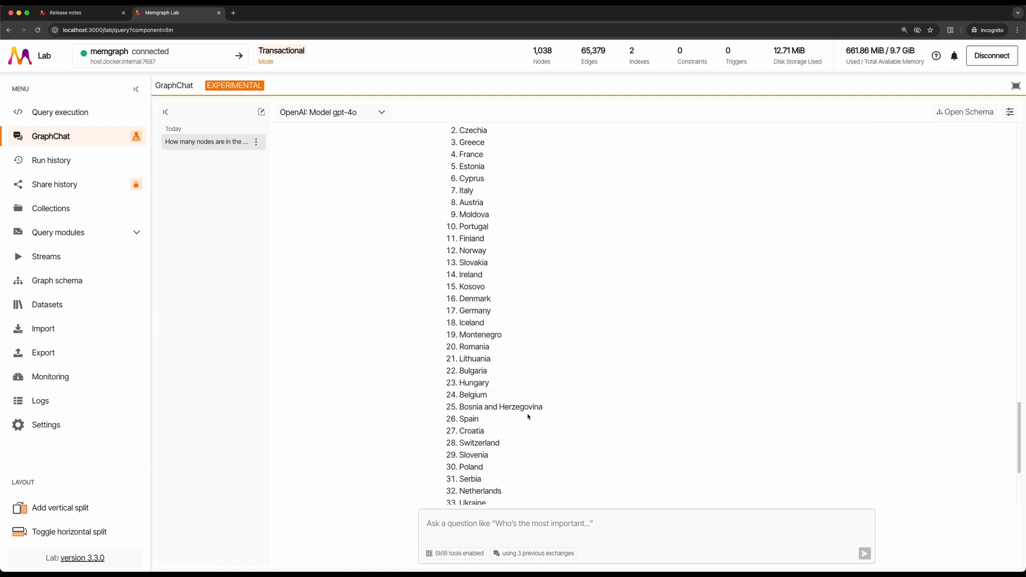
scroll(932, 213, "up", 5)
left_click(863, 230)
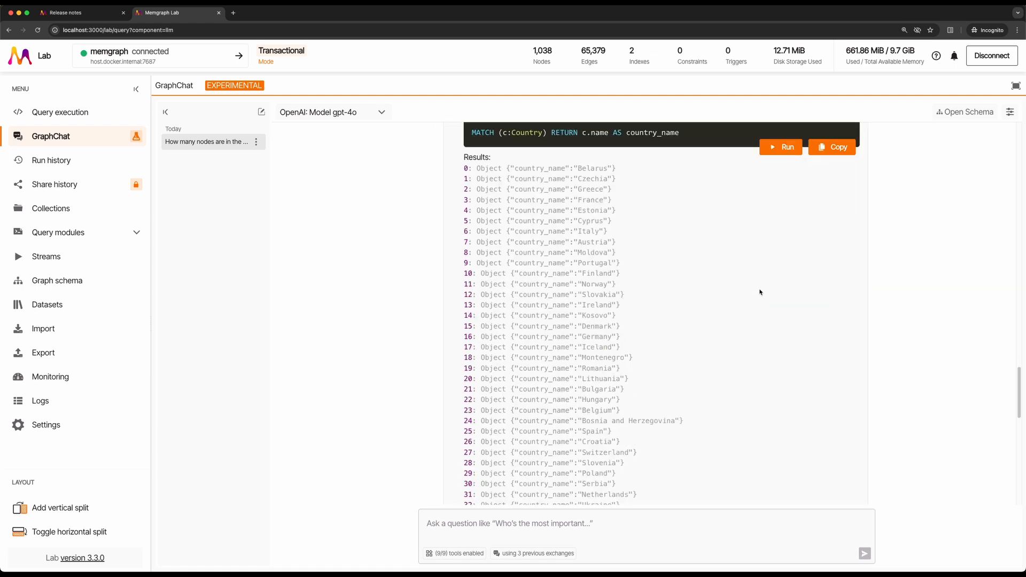
- Examine the countries answer's run-cypher-query tool call, from its Cypher query and results to the final assistant response
scroll(761, 291, "up", 5)
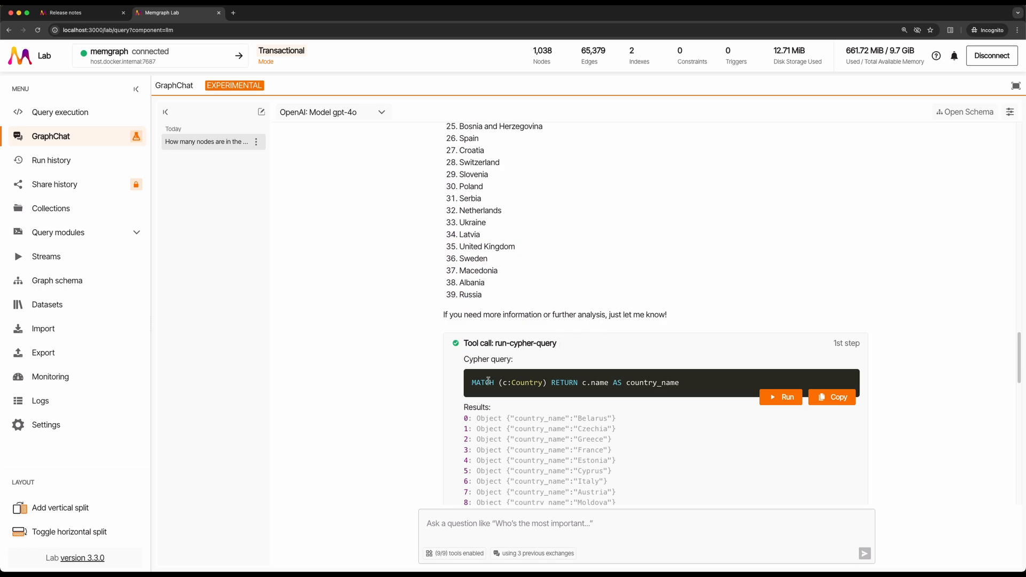
left_click_drag(495, 344, 577, 346)
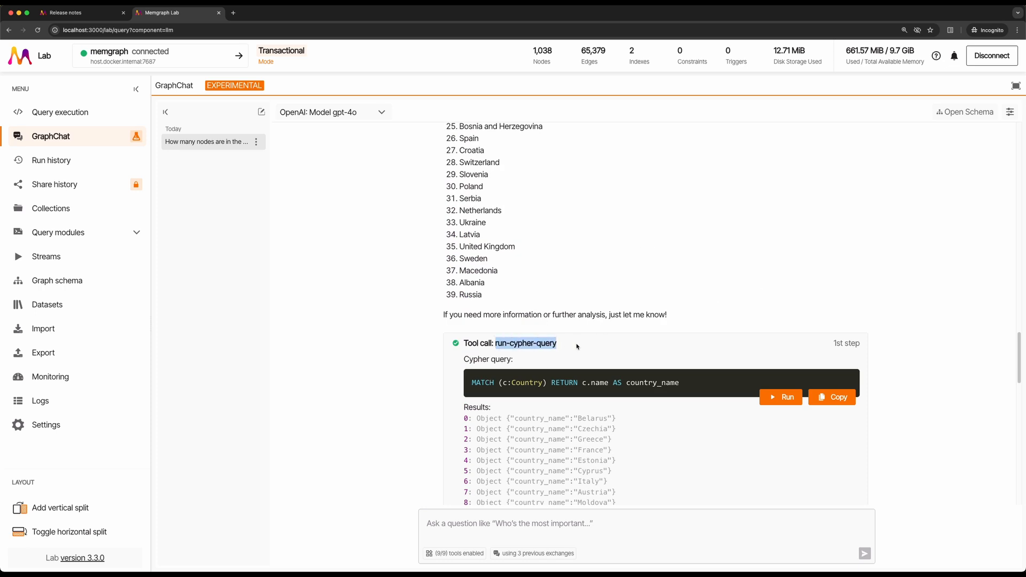
left_click(577, 346)
scroll(514, 330, "down", 2)
triple_click(514, 329)
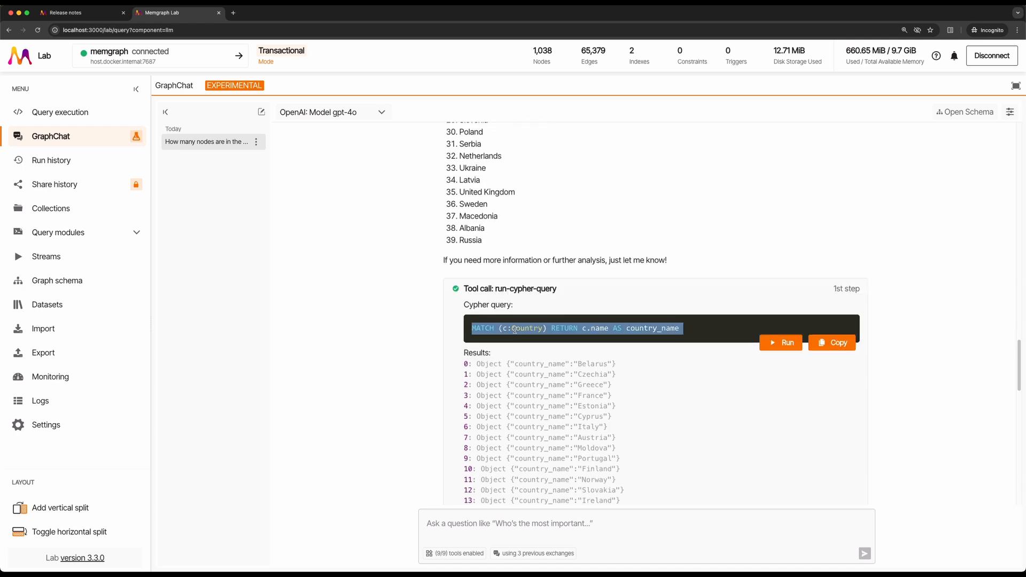
left_click(514, 330)
scroll(513, 329, "down", 15)
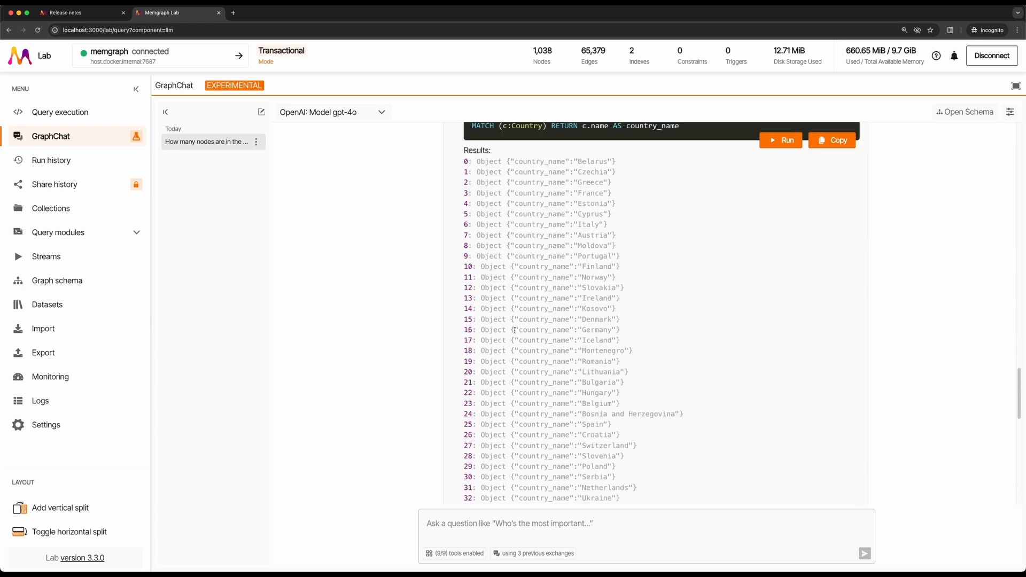
scroll(421, 315, "down", 3)
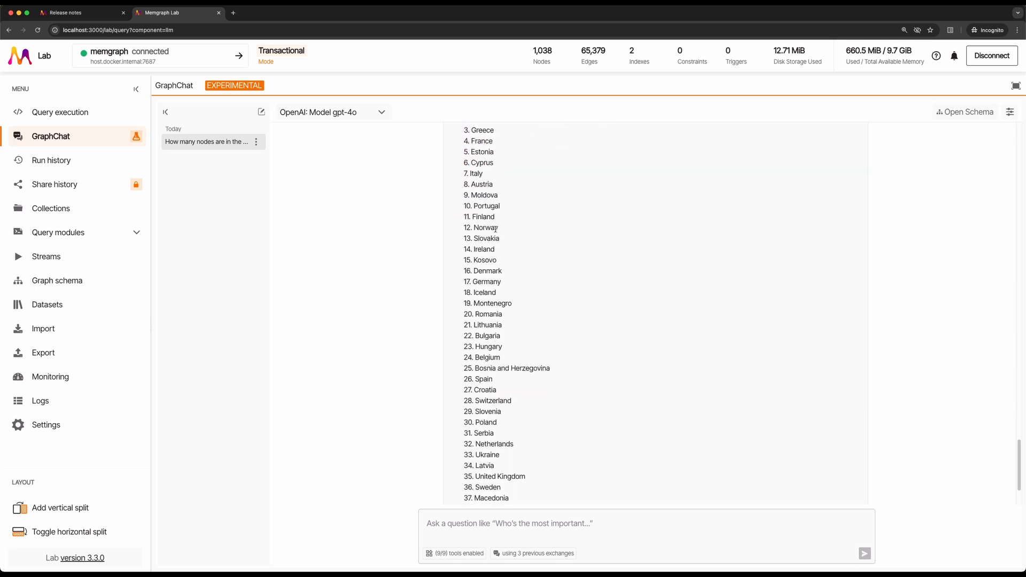
double_click(476, 173)
scroll(511, 235, "down", 3)
- Ask GraphChat "to which cities is italy connected to?"
left_click(506, 516)
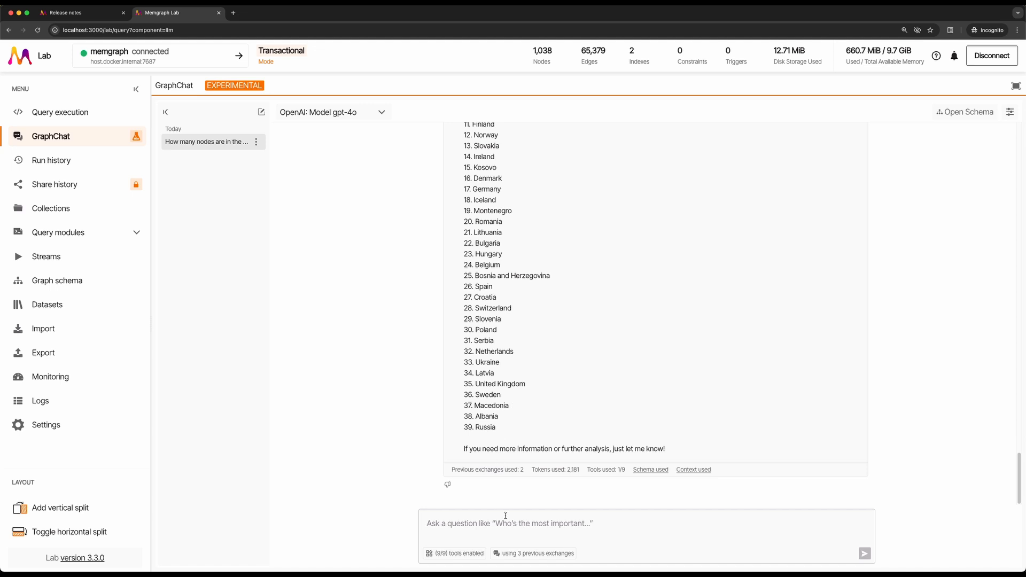
type("to")
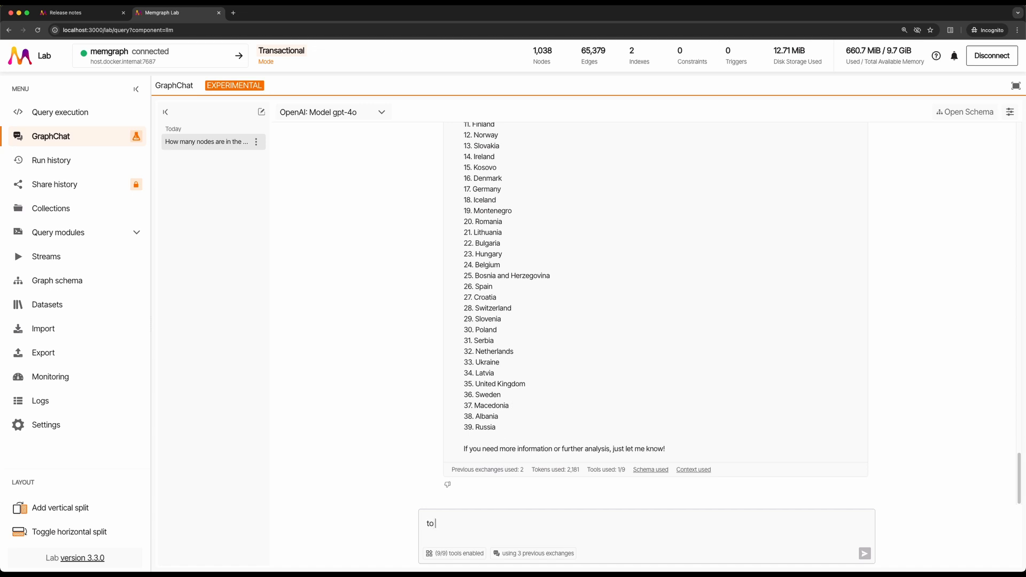
type(" which cities is italy connec")
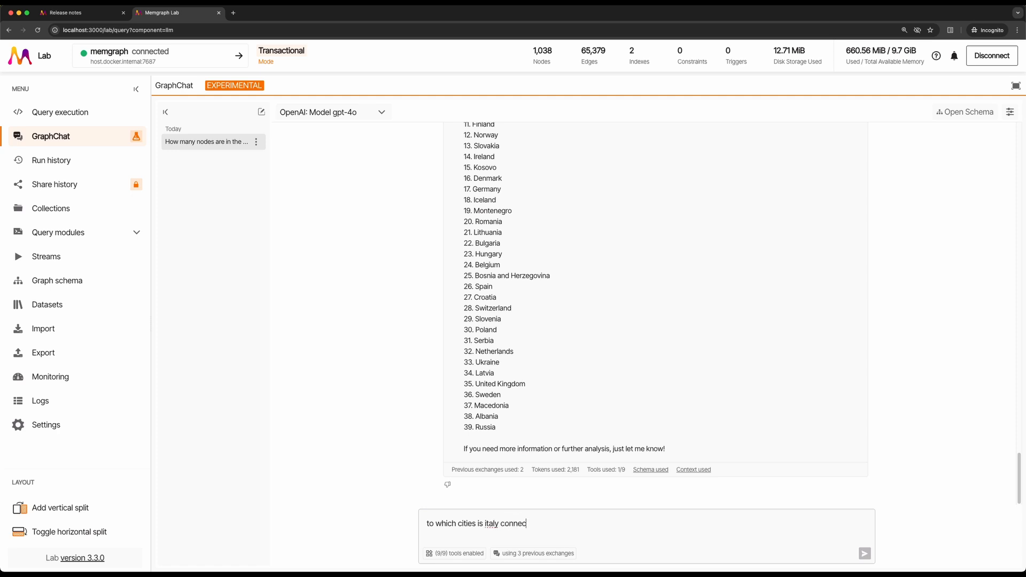
type("ted to?")
key("Return")
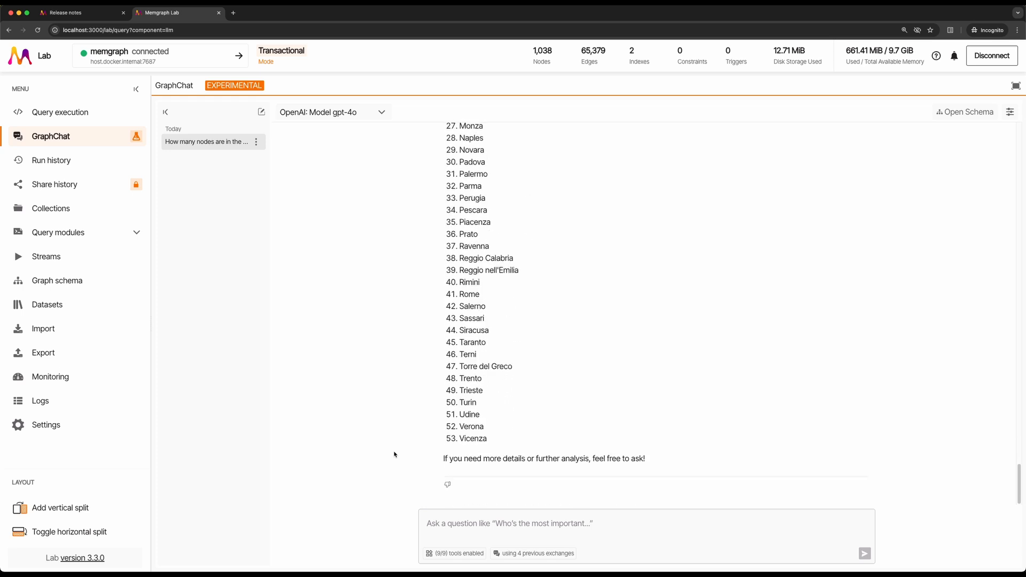
- Expand the Italy answer's details and examine the Cypher query, its city results, the assistant response and usage summary
scroll(394, 455, "down", 4)
scroll(394, 454, "up", 6)
scroll(394, 454, "down", 3)
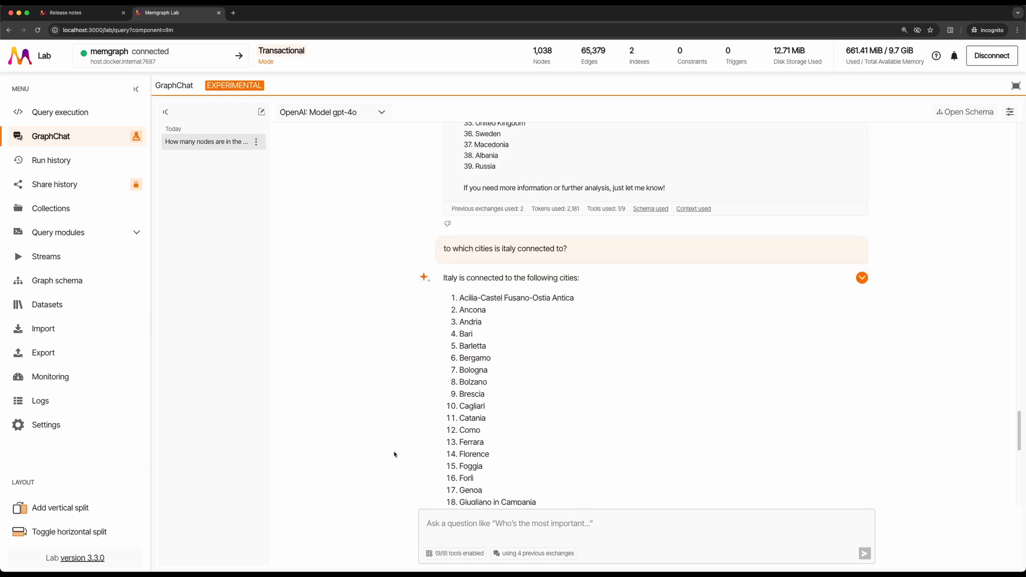
left_click(862, 278)
scroll(867, 346, "down", 5)
scroll(867, 346, "down", 7)
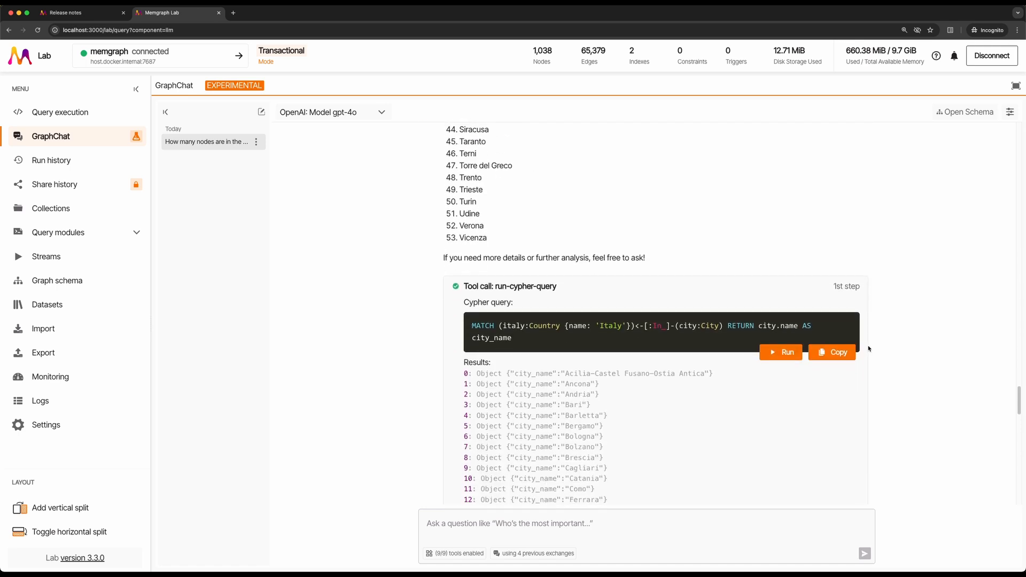
scroll(867, 347, "down", 2)
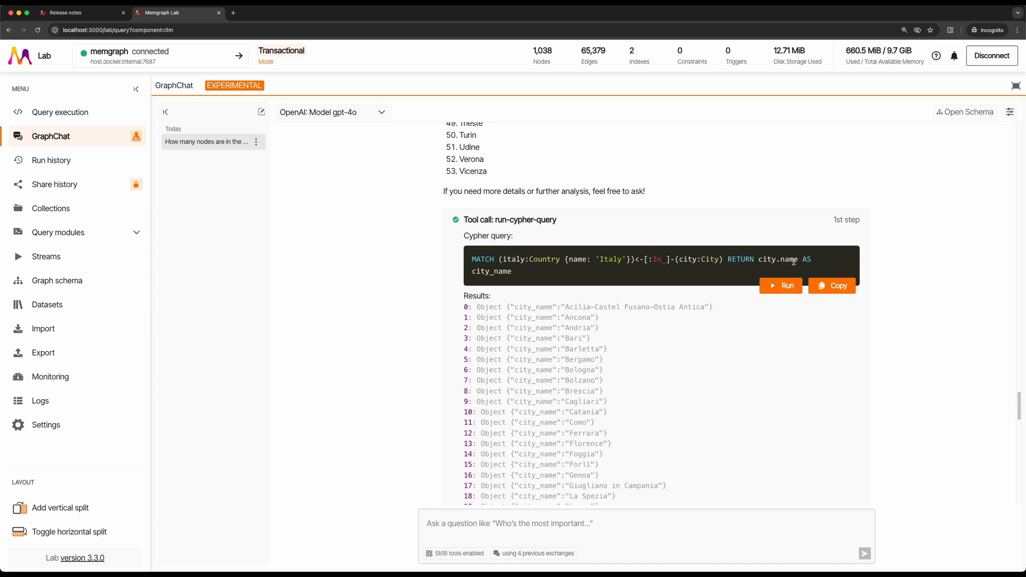
scroll(910, 285, "down", 2)
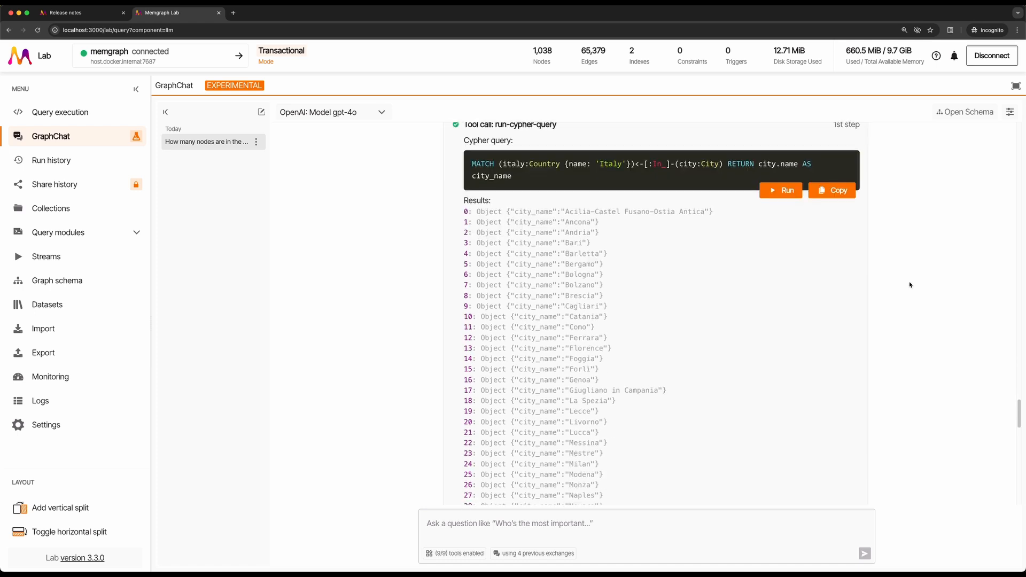
scroll(911, 285, "down", 3)
scroll(908, 289, "down", 1)
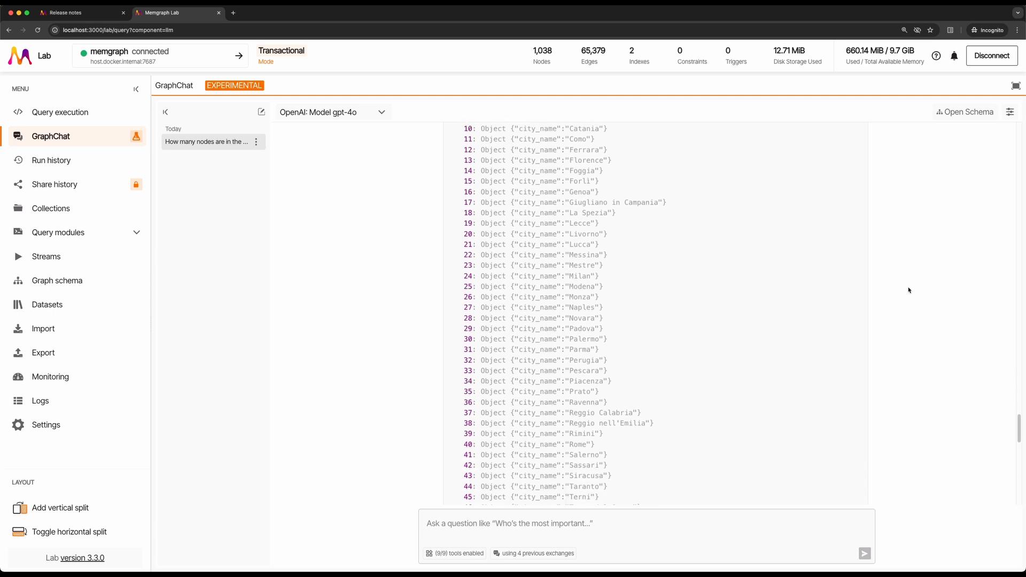
scroll(909, 290, "down", 1)
scroll(909, 290, "down", 1)
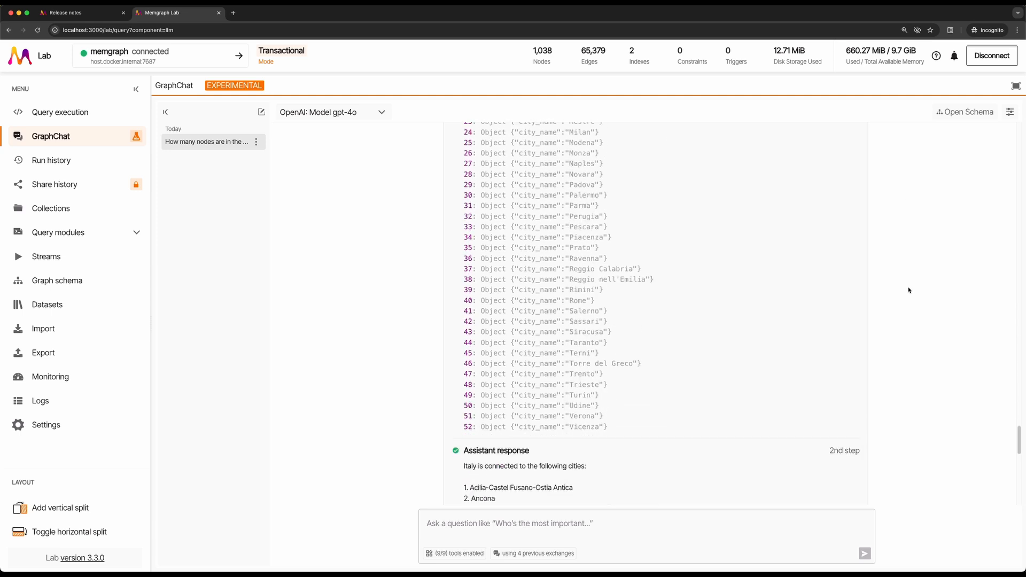
scroll(909, 291, "down", 1)
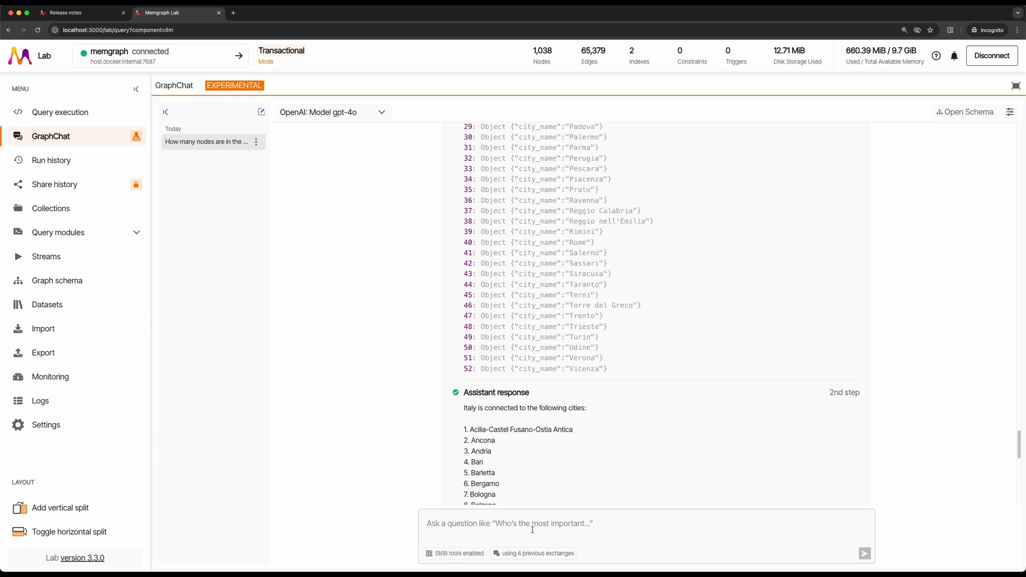
scroll(423, 366, "down", 5)
scroll(423, 365, "down", 3)
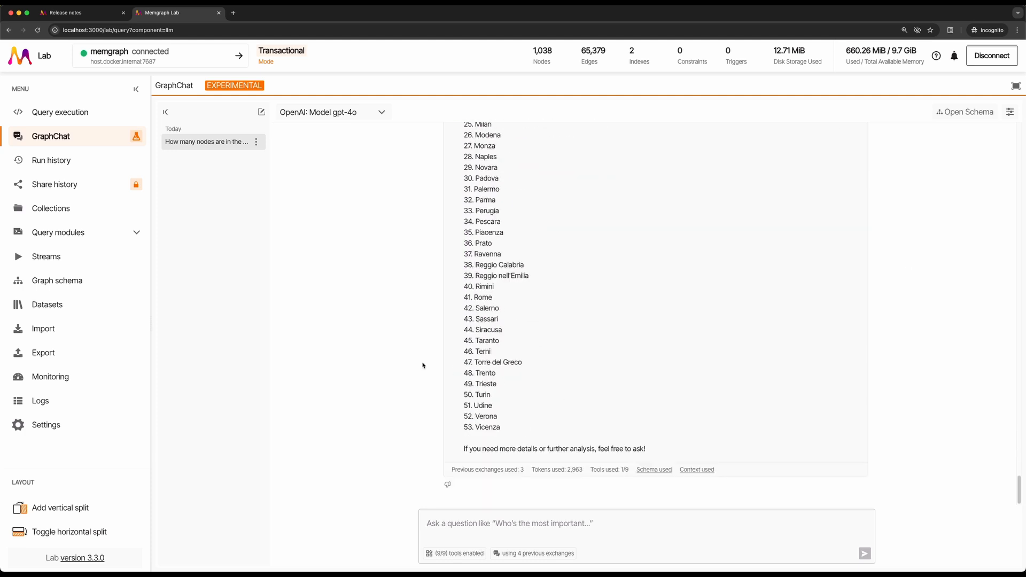
- Ask GraphChat "Tell me something about Verona"
left_click(560, 520)
type("Tell me more")
key("BackSpace")
key("BackSpace")
key("BackSpace")
key("BackSpace")
key("BackSpace")
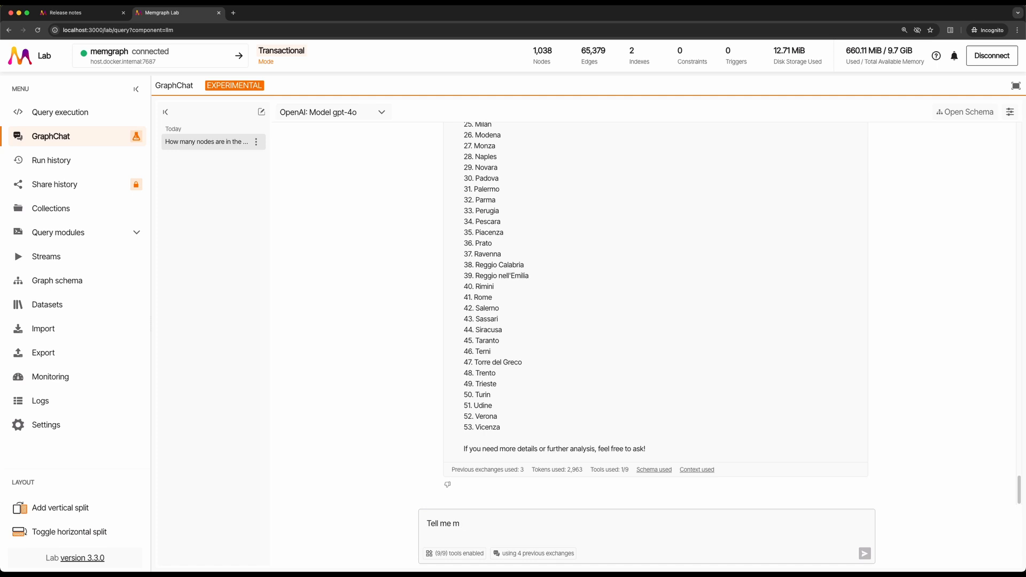
type("something about Verona")
key("Return")
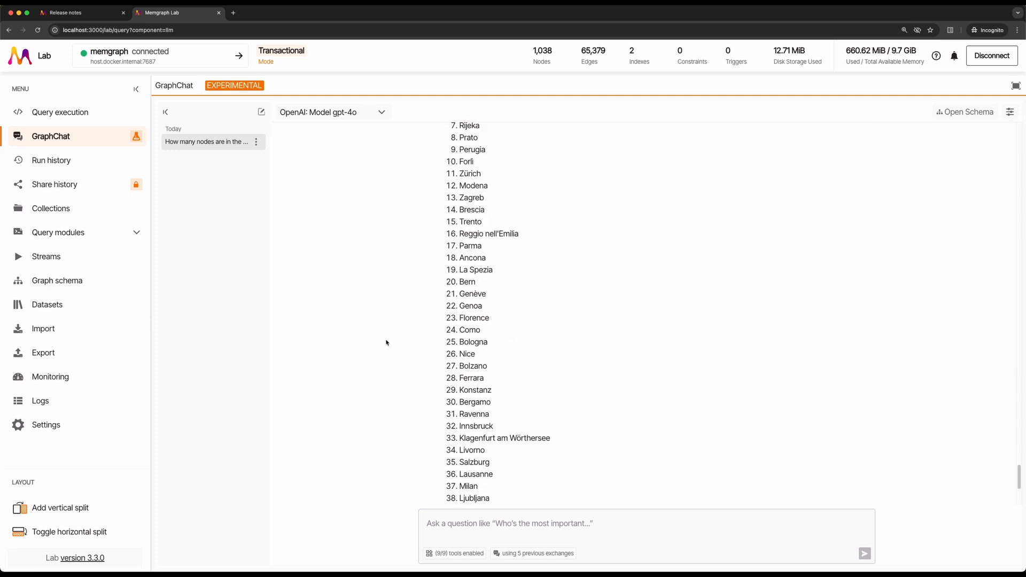
- Read the Verona answer from its opening sentence and list of connected cities to the closing remark about roads
scroll(387, 343, "up", 6)
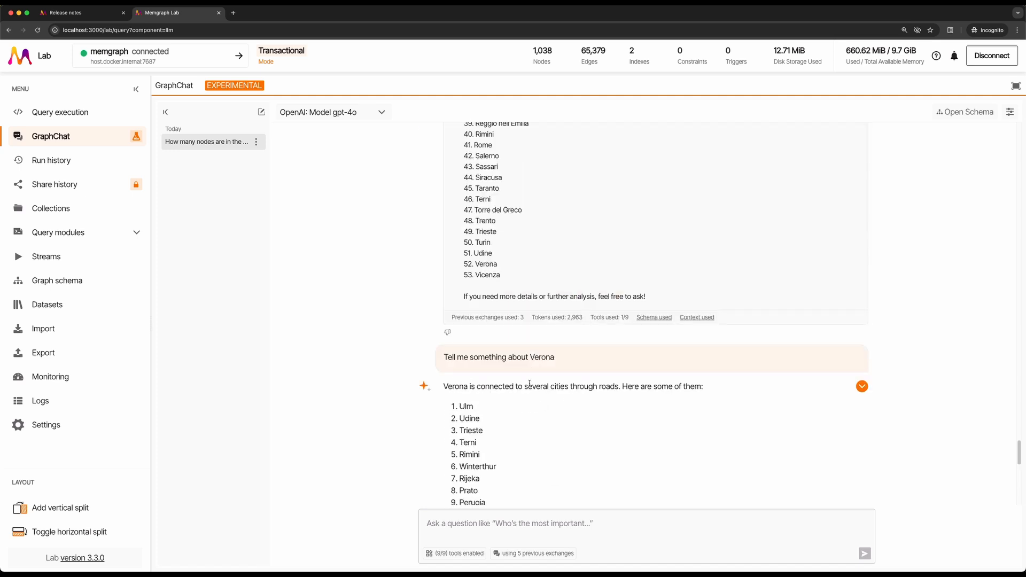
left_click_drag(478, 387, 618, 393)
scroll(618, 393, "down", 10)
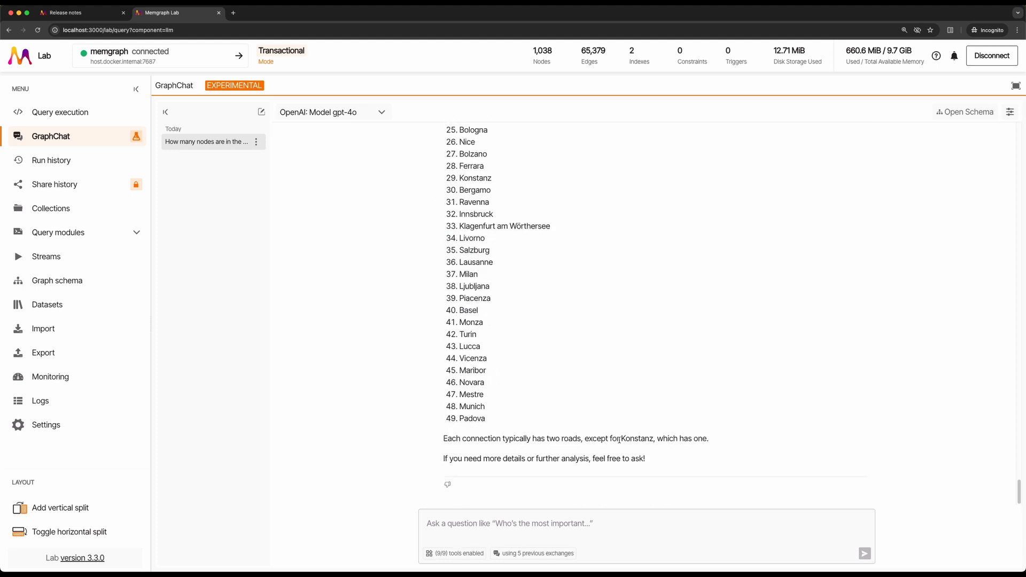
triple_click(619, 439)
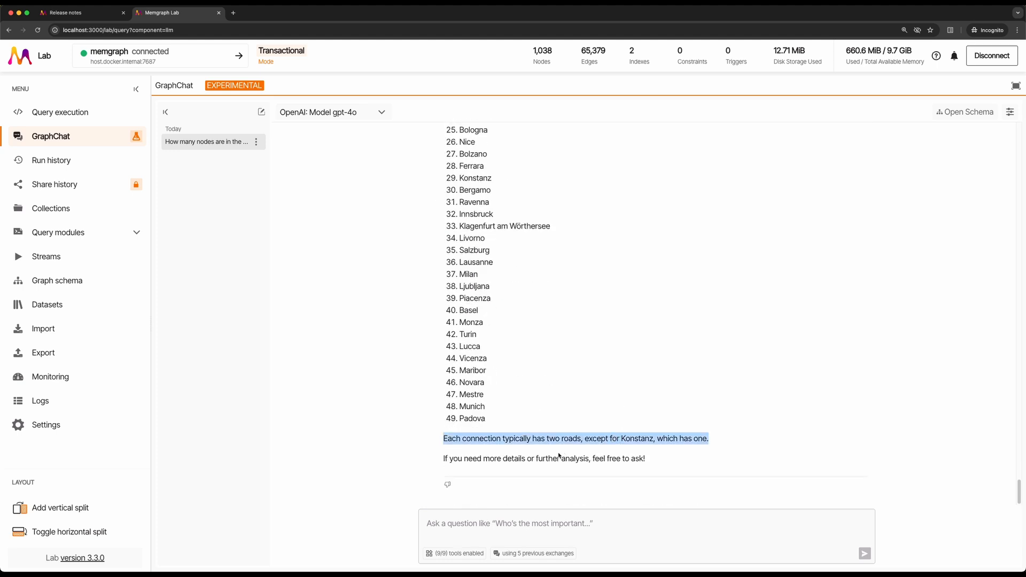
triple_click(570, 439)
scroll(706, 462, "up", 7)
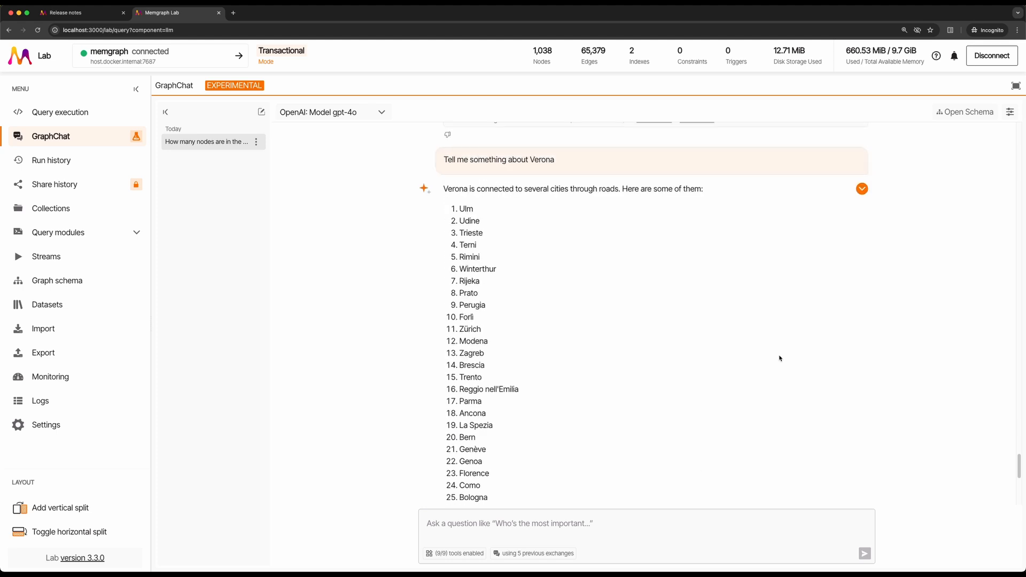
- Expand the Verona answer's details and examine the first run-cypher-query call with its query and error
left_click(862, 191)
scroll(860, 365, "down", 12)
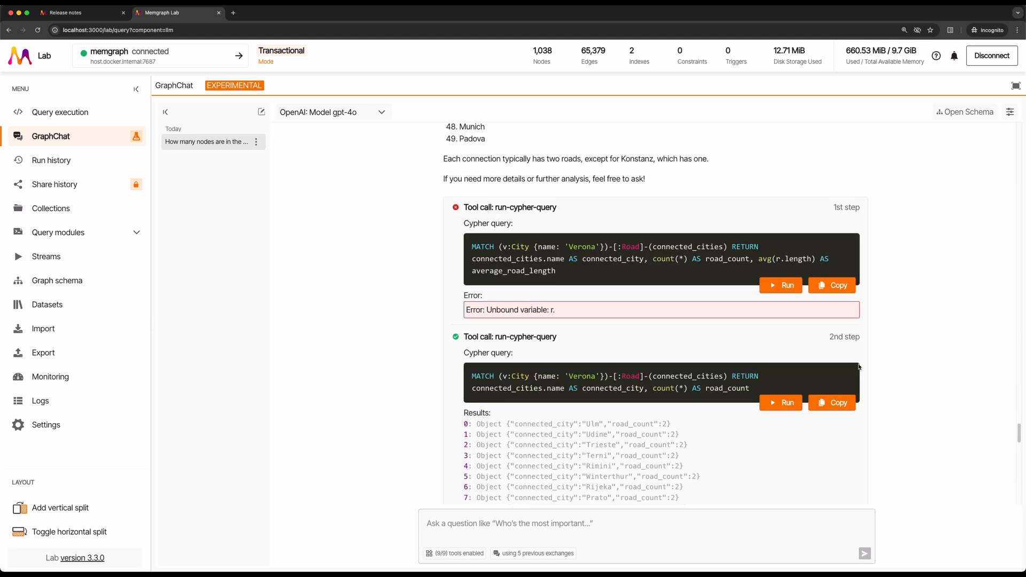
scroll(859, 367, "up", 1)
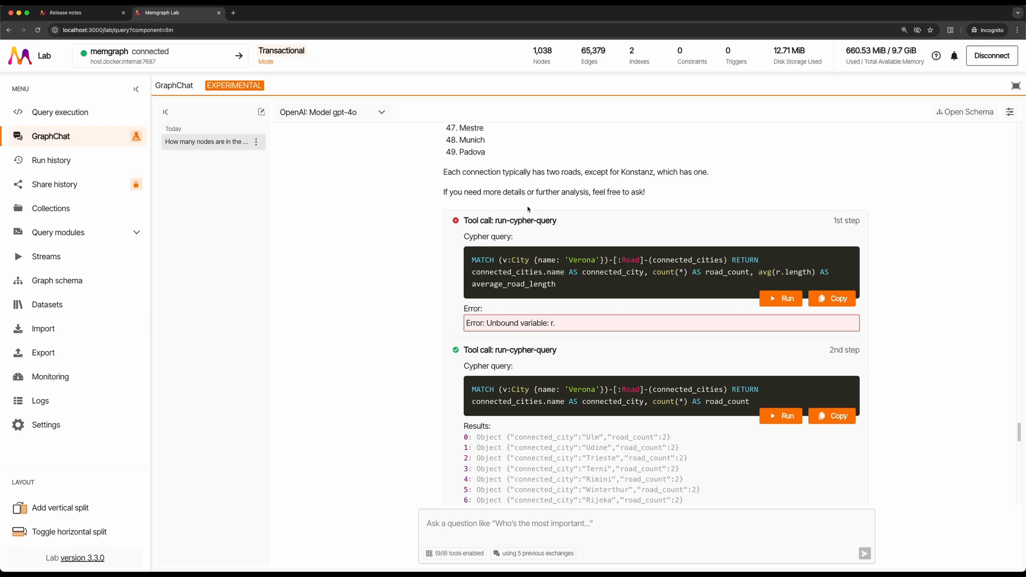
left_click_drag(557, 221, 498, 221)
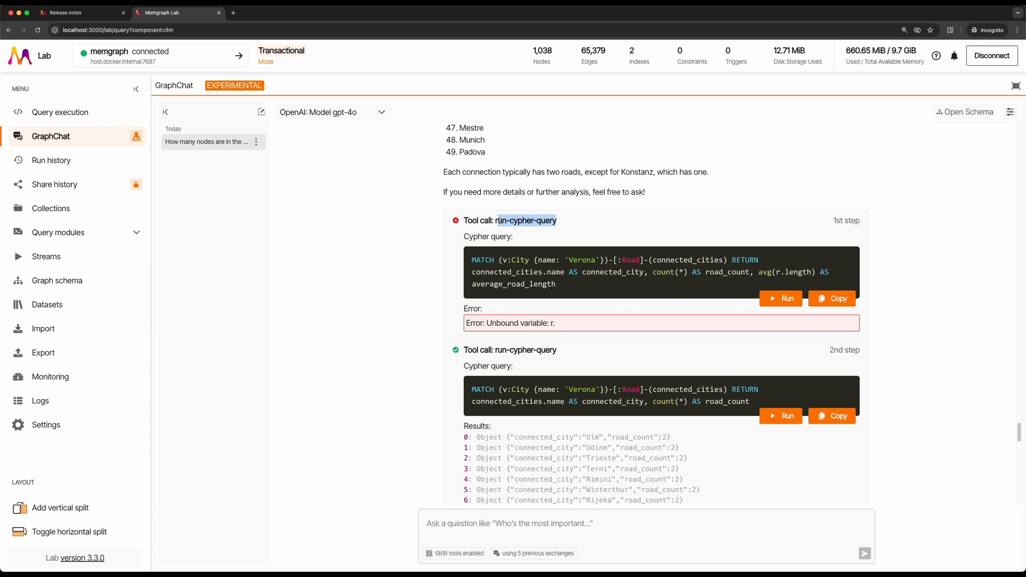
left_click(558, 222)
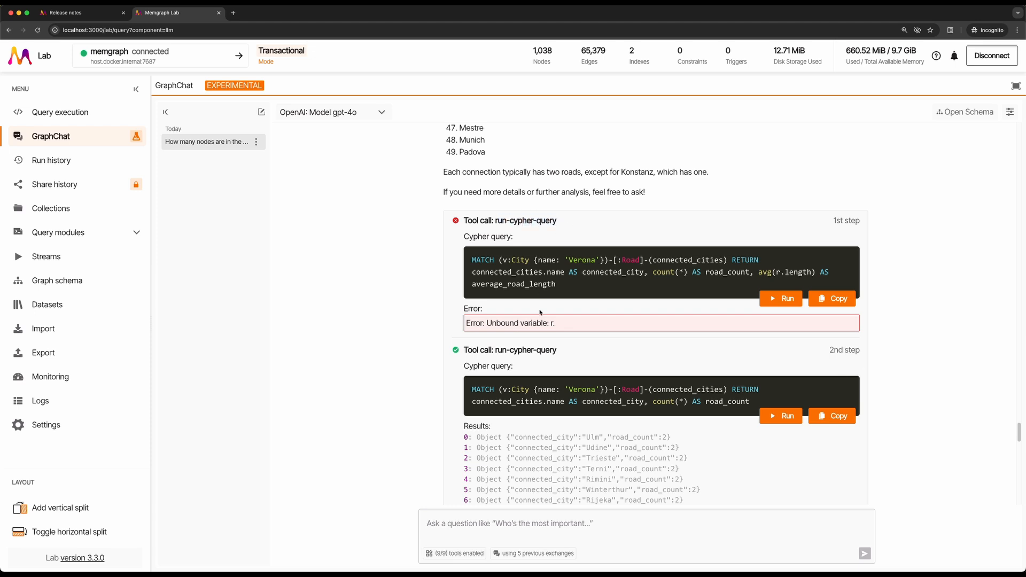
triple_click(474, 307)
scroll(474, 308, "down", 2)
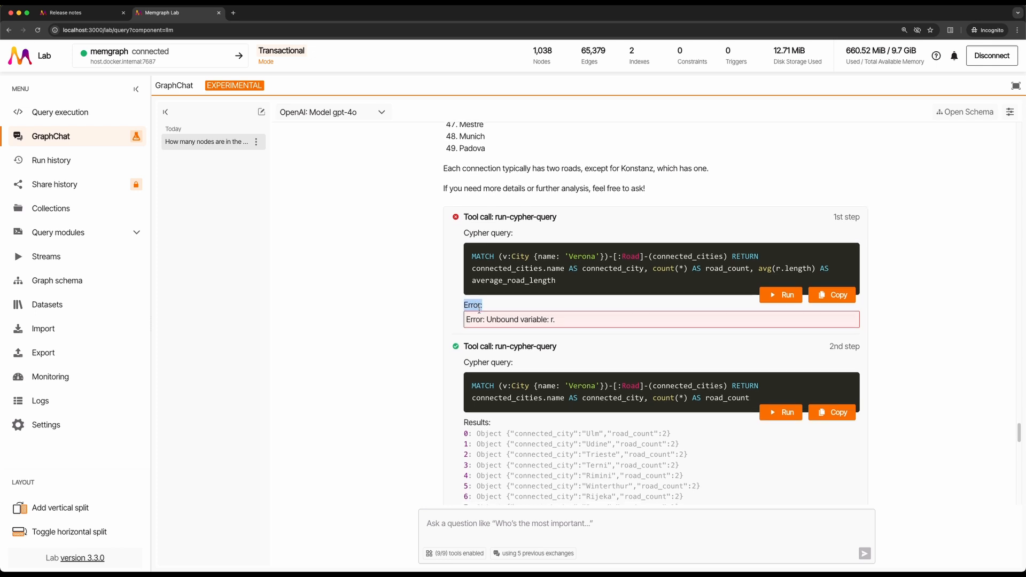
left_click(516, 282)
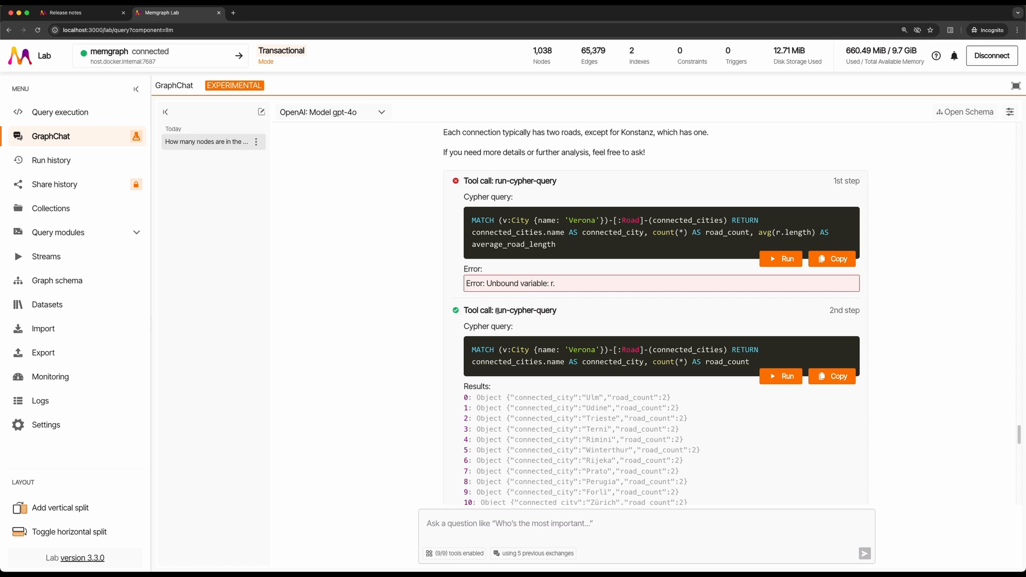
- Review the second run-cypher-query call's query and results, plus the Verona answer's final assistant response and usage summary
scroll(497, 311, "down", 2)
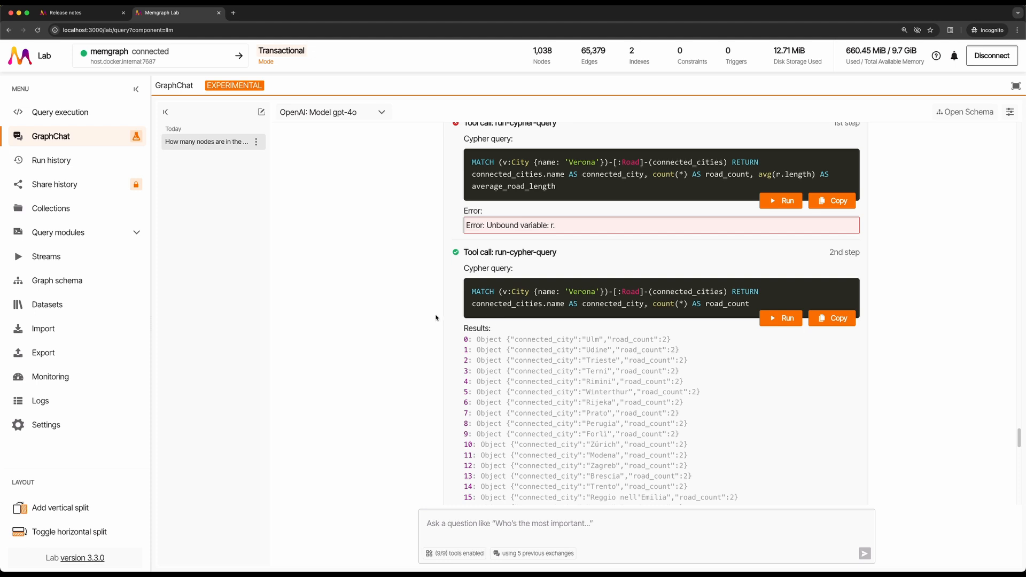
scroll(436, 317, "down", 10)
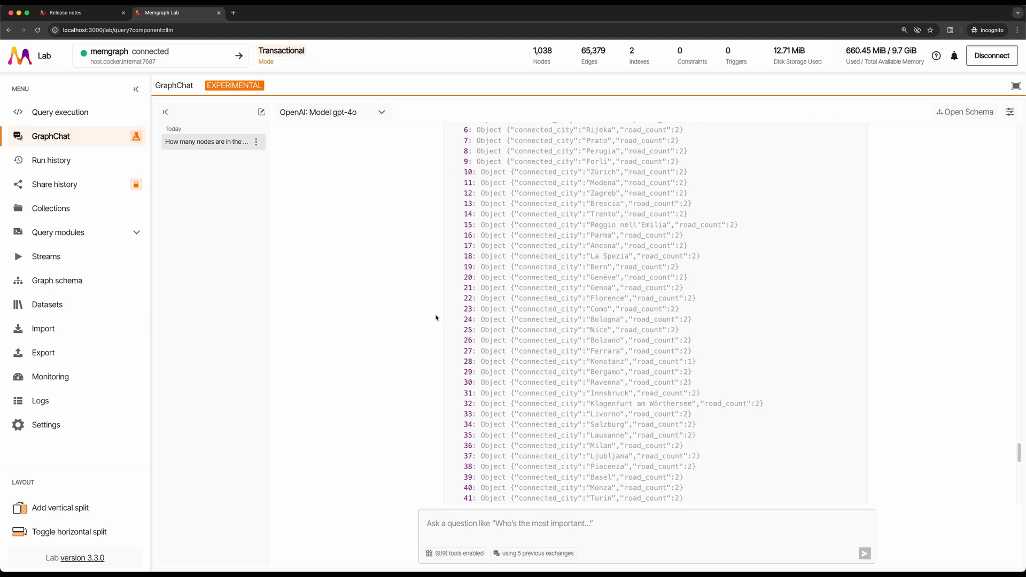
scroll(436, 318, "down", 3)
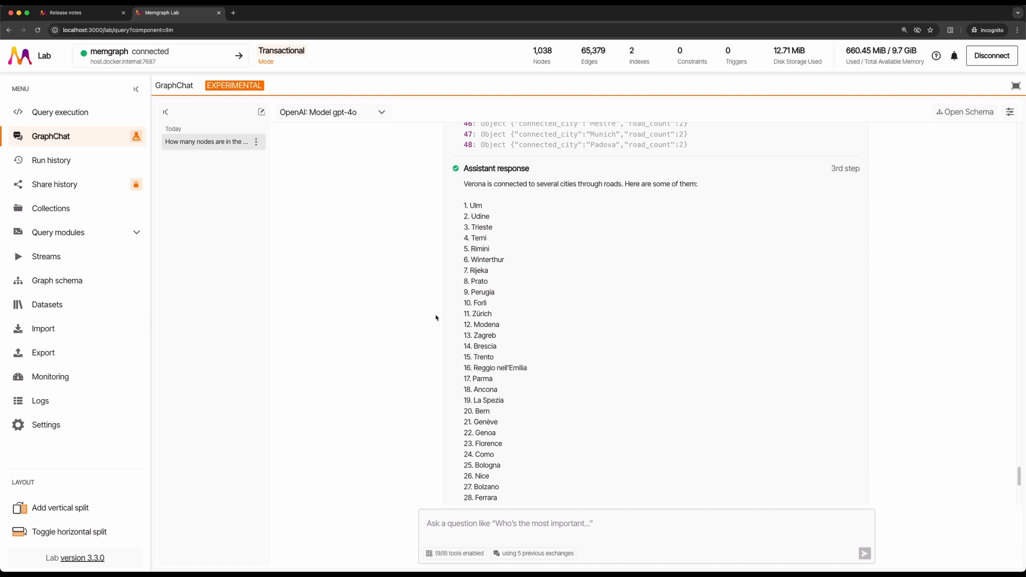
scroll(449, 394, "down", 2)
scroll(448, 394, "down", 4)
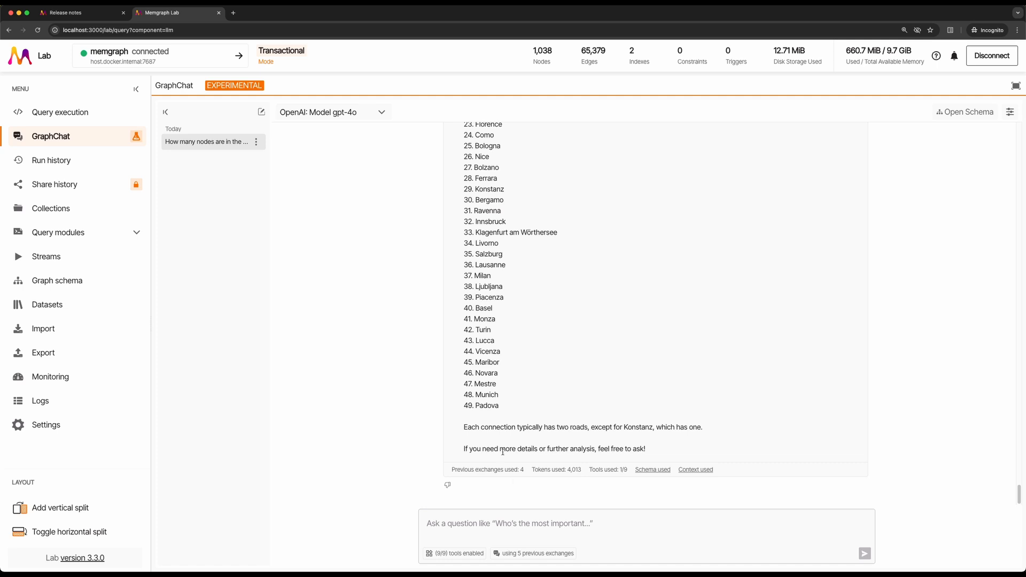
- Start a new custom LLM tool in the LLM Toolkit and name it get-extra-node-details
left_click(505, 519)
left_click(466, 554)
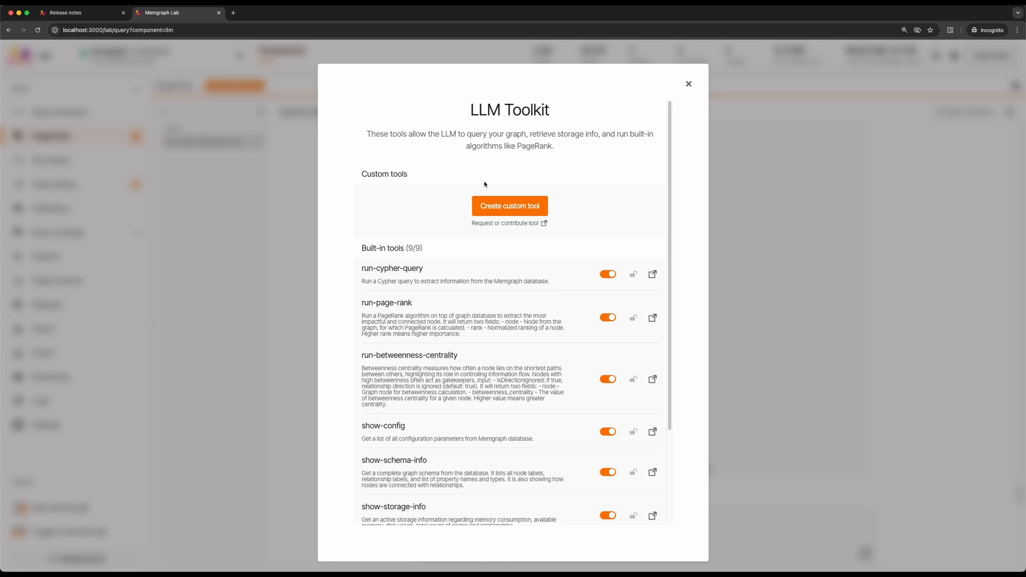
left_click(510, 207)
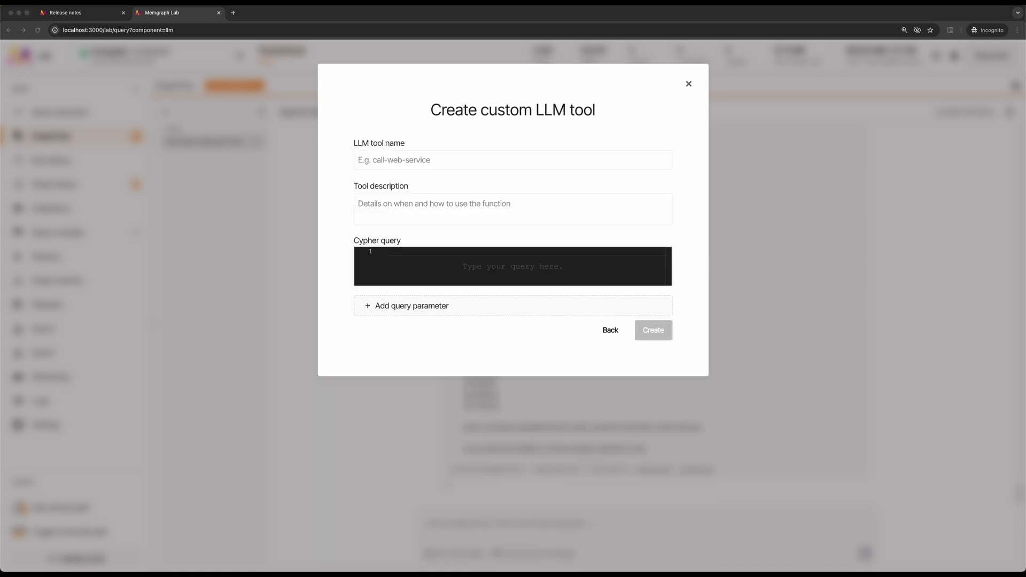
left_click(447, 161)
type("get-extra-node-details")
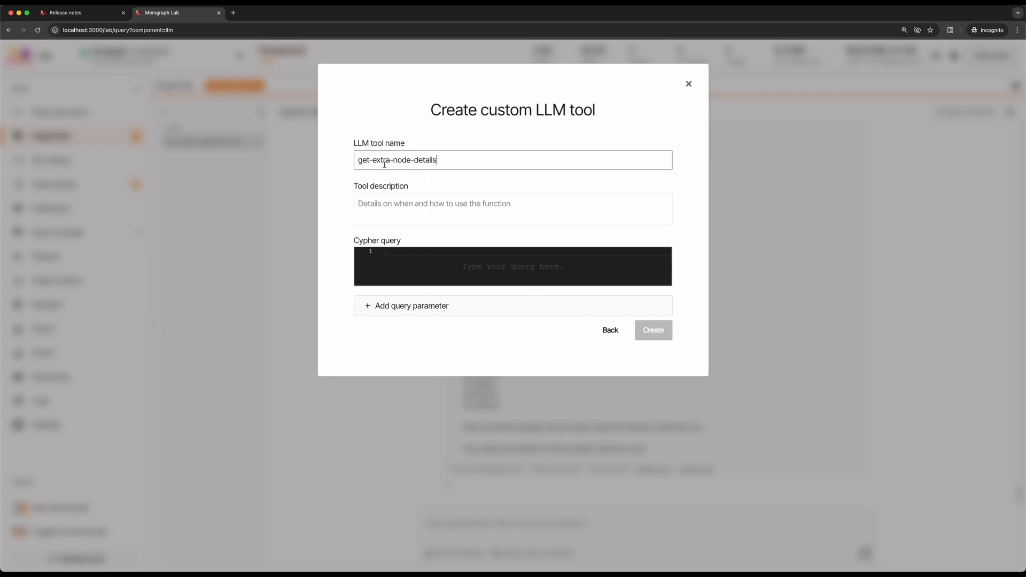
- Describe the tool as giving details for a specific node by nodeId, returning all 2-hop edges and nodes around the input node for better context information
key("super+Tab")
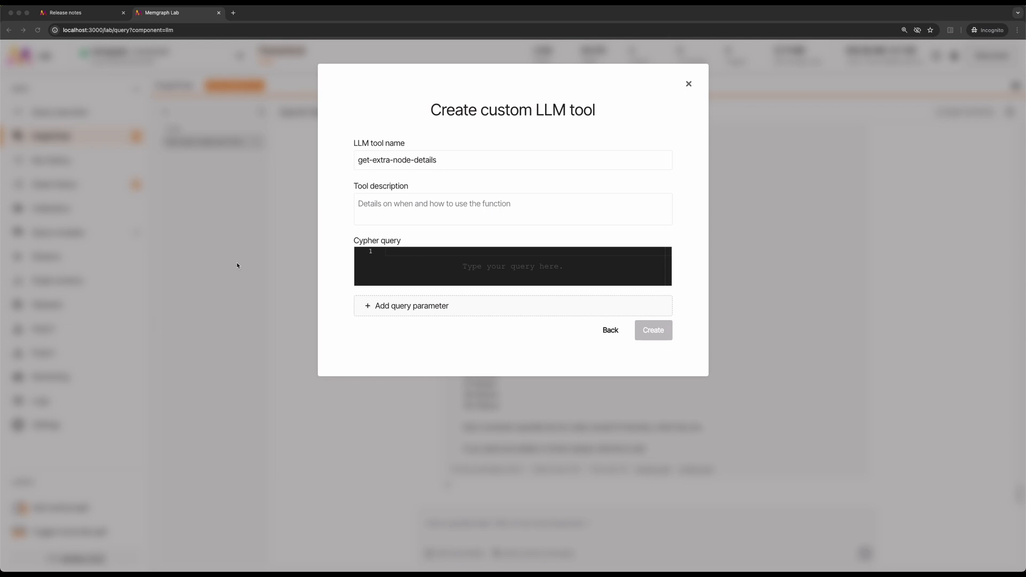
key("super+Tab")
left_click(416, 208)
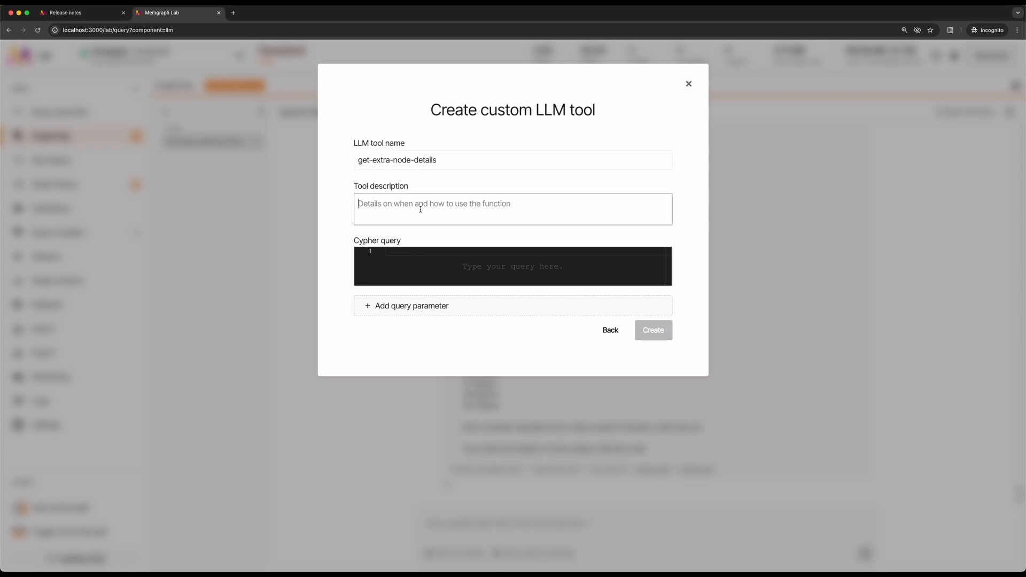
type("Tool gives details for a specific node by nodeId. It returns all 2-hop edges and nodes around the input node which gives a better picture of context information.")
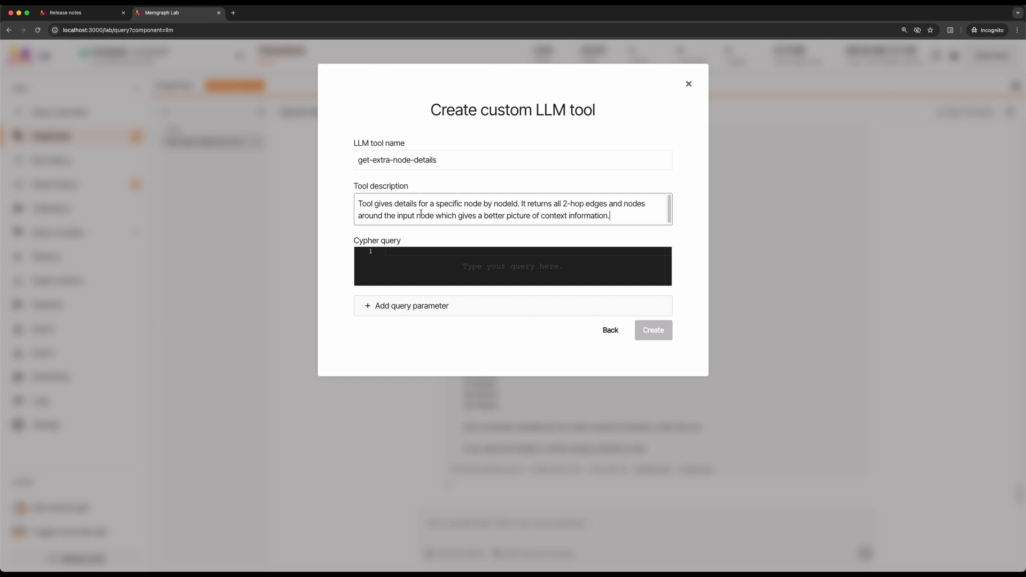
- Set the tool's Cypher query to "MATCH p=(n)-[e *bfs..3]-(m) WHERE id(n) = $nodeId RETURN p;"
key("super+Tab")
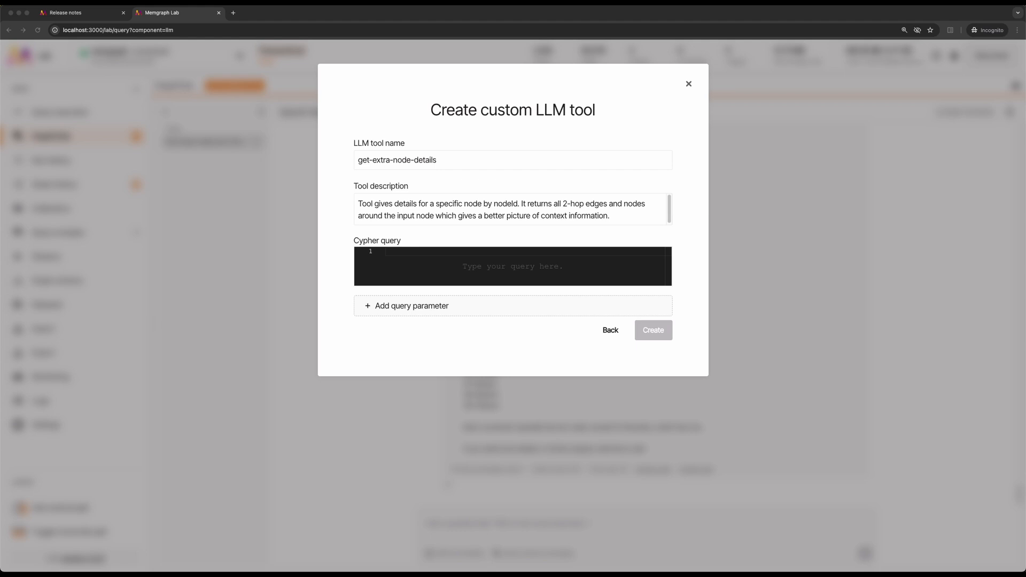
left_click(431, 268)
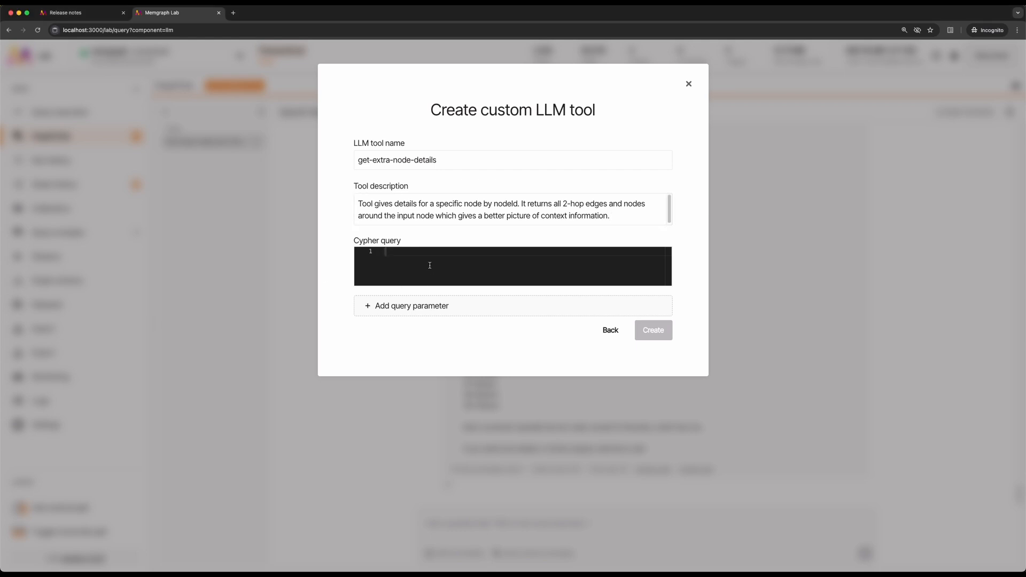
key("super+v")
left_click(147, 90)
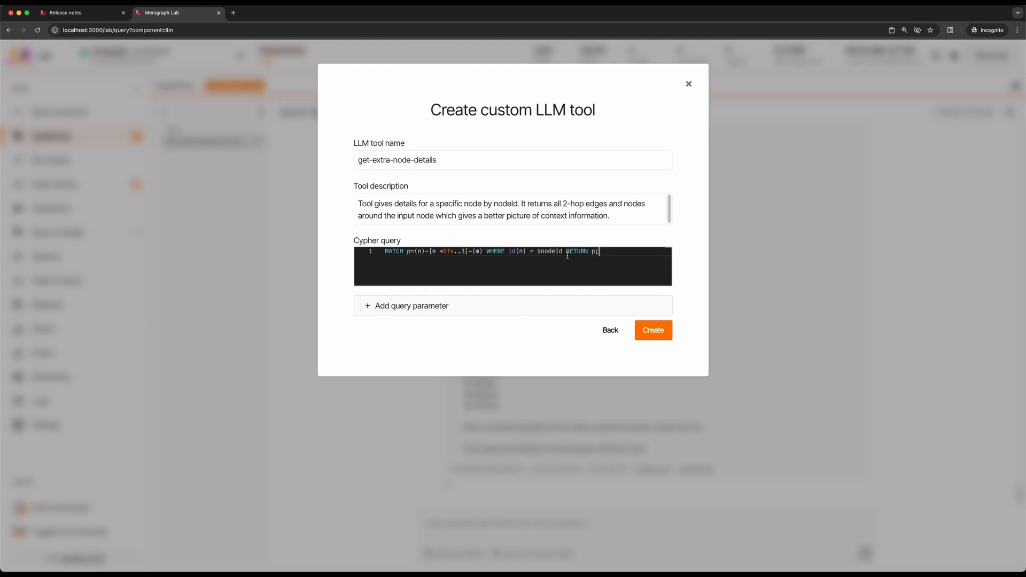
- Add a query parameter named nodeId with the type integer to the custom tool
left_click(423, 314)
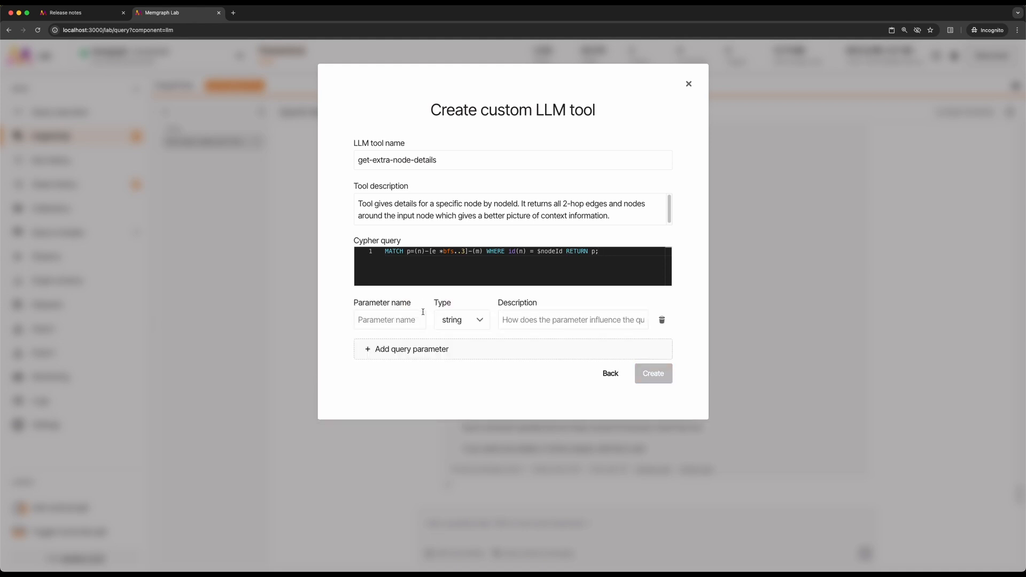
left_click(416, 321)
type("nodeId")
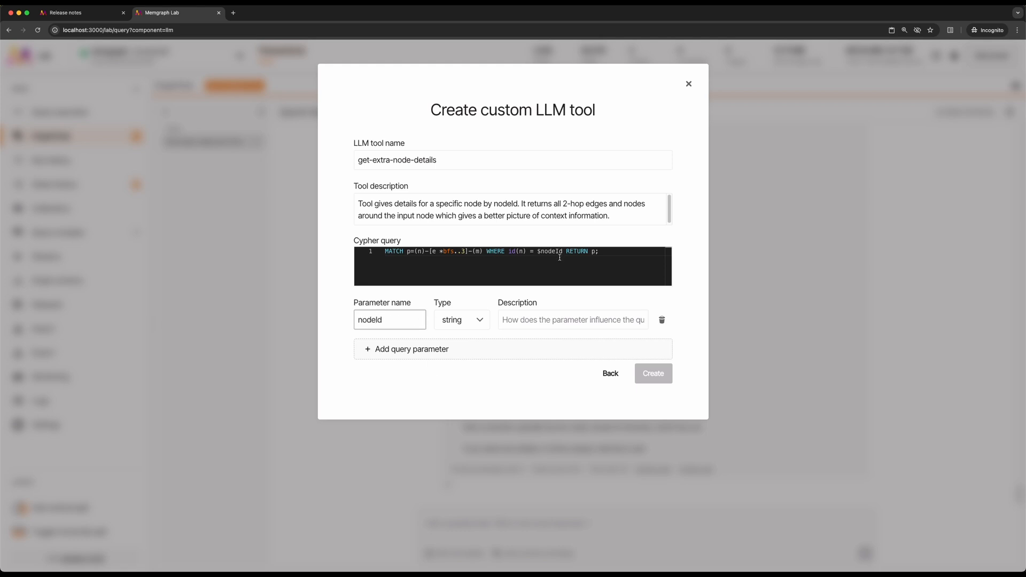
left_click(463, 320)
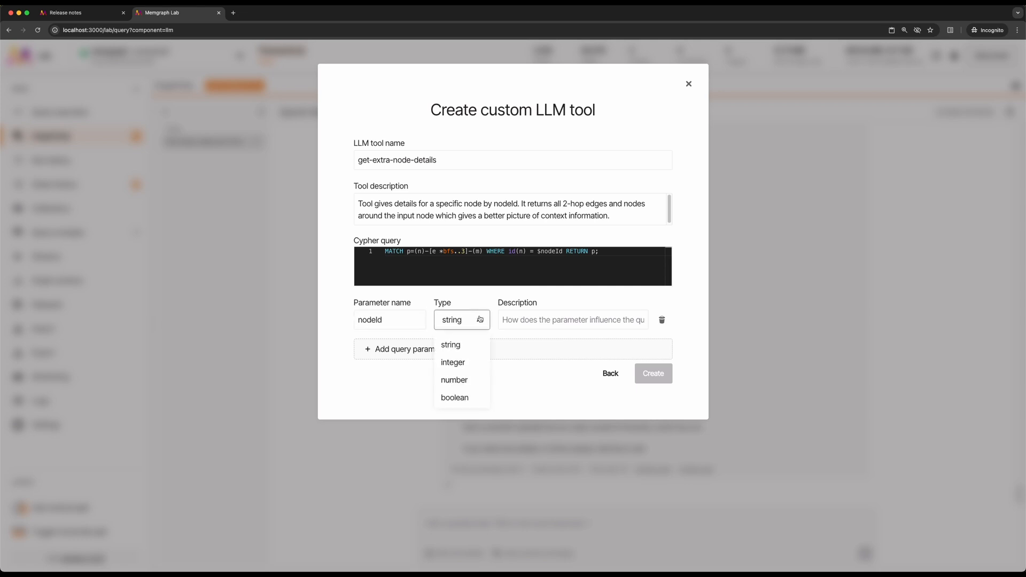
left_click(457, 363)
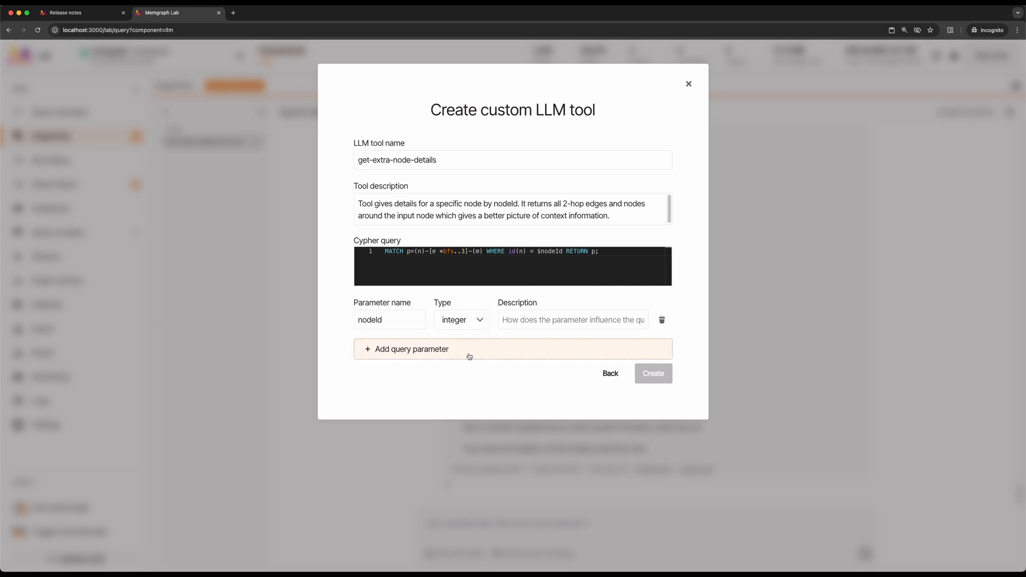
- Describe nodeId as "Node ID to get context for. Should be integer. Can be fetched with id(node variable)" and create the tool
key("super+Tab")
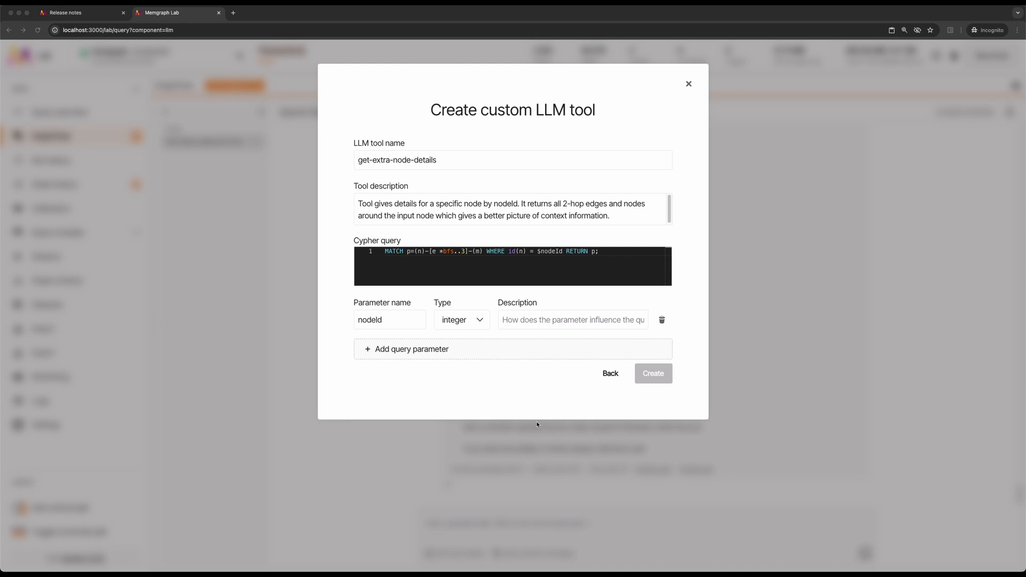
left_click(555, 321)
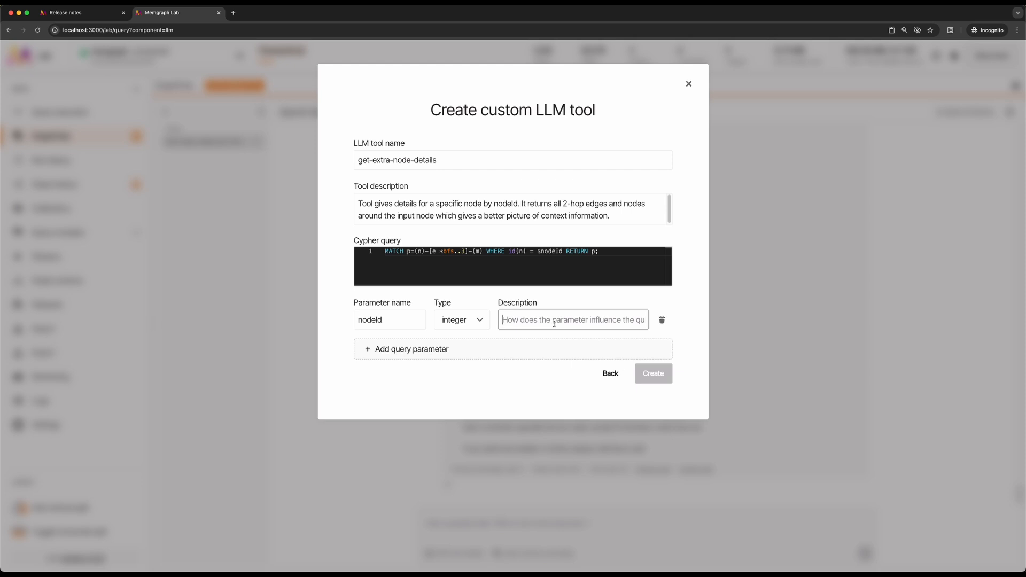
key("super+v")
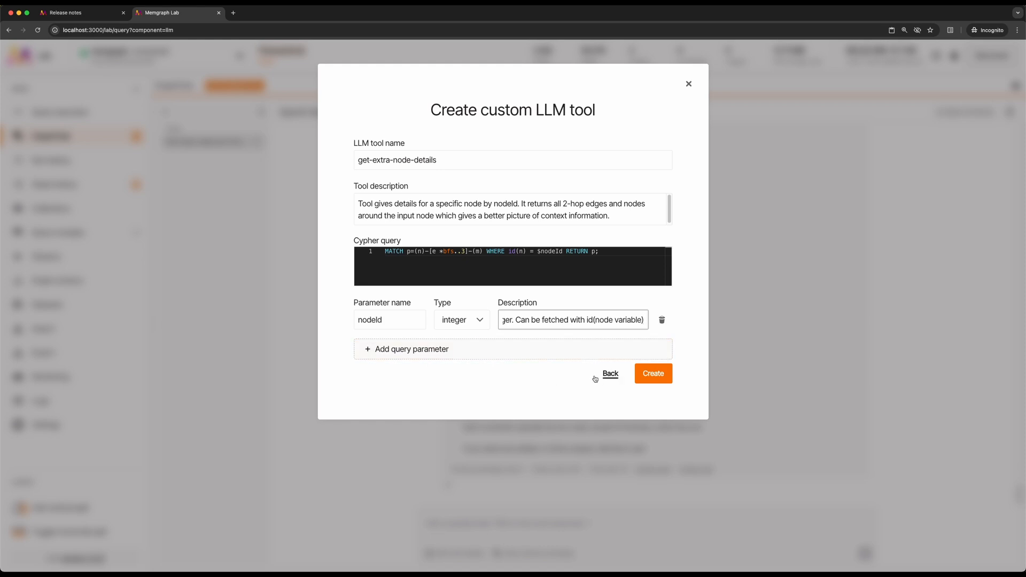
left_click(654, 380)
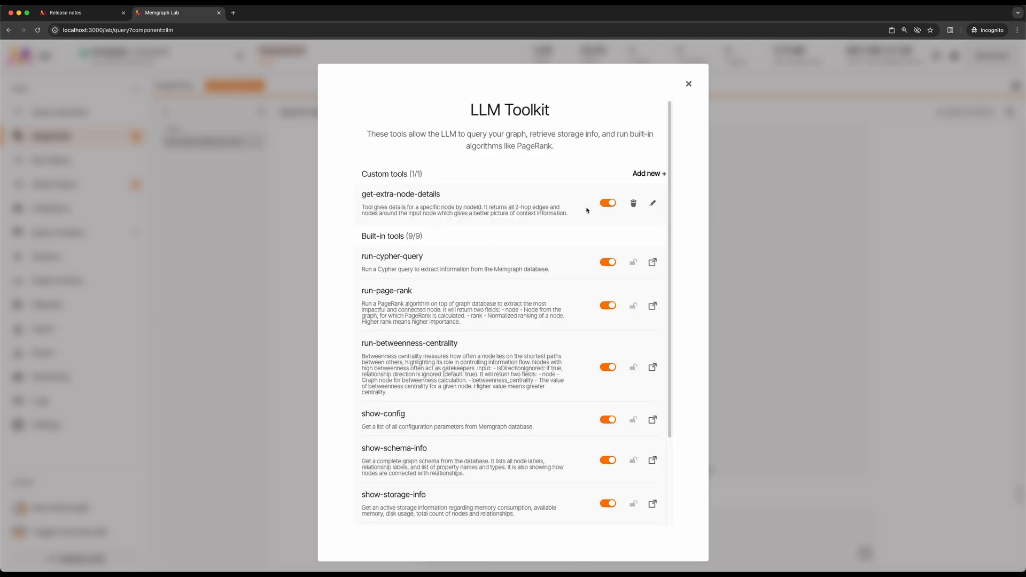
- Review the saved definition of get-extra-node-details without changing it, and close the LLM Toolkit
left_click(652, 204)
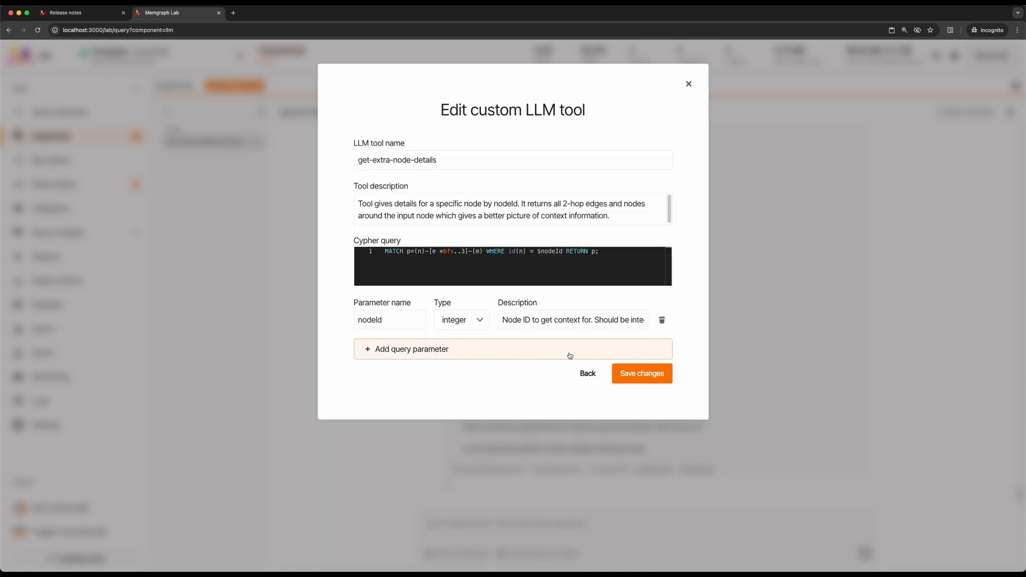
left_click(587, 374)
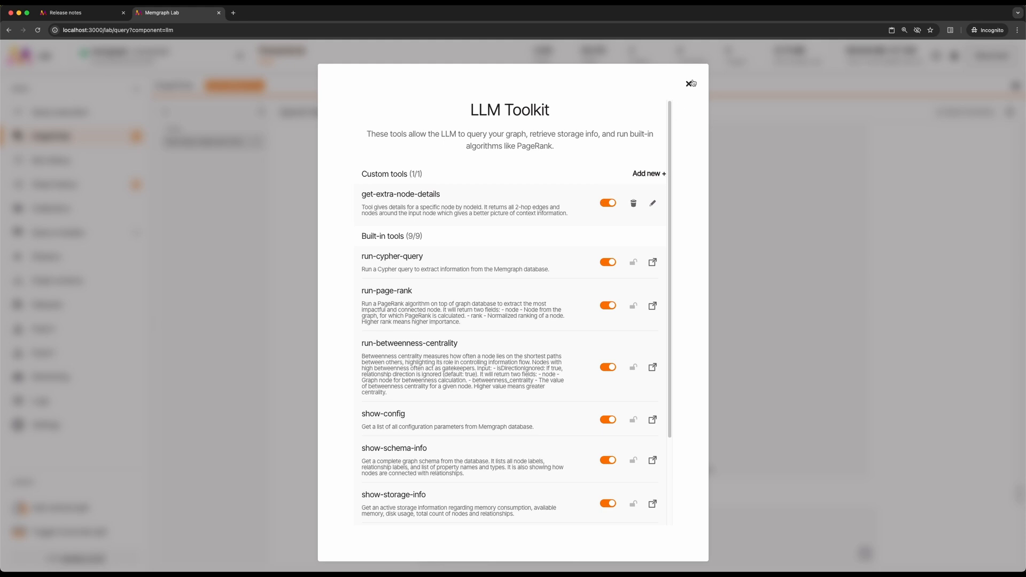
left_click(690, 83)
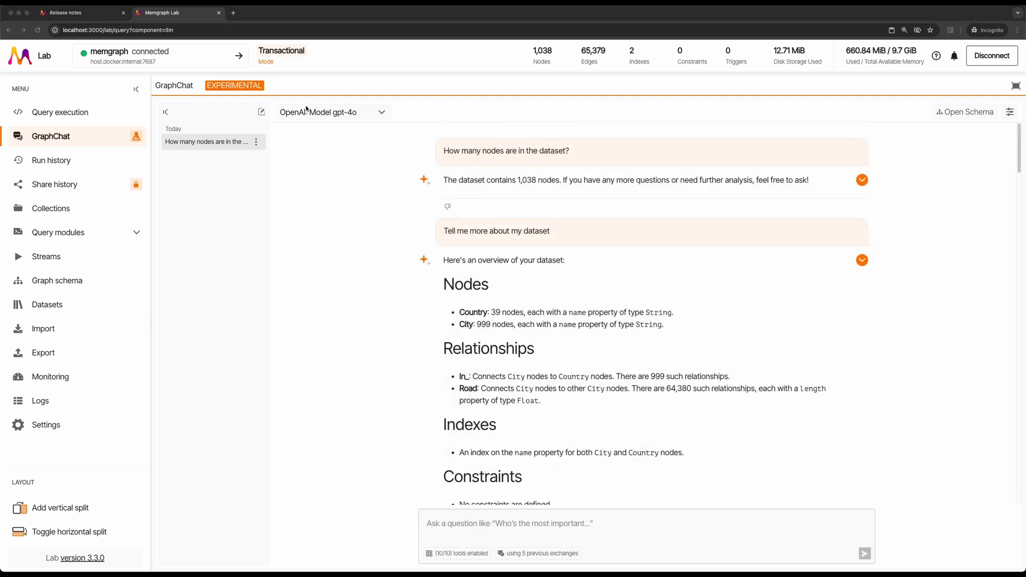
- Start a new chat and ask "Give me extra details on the city Verona"
left_click(260, 113)
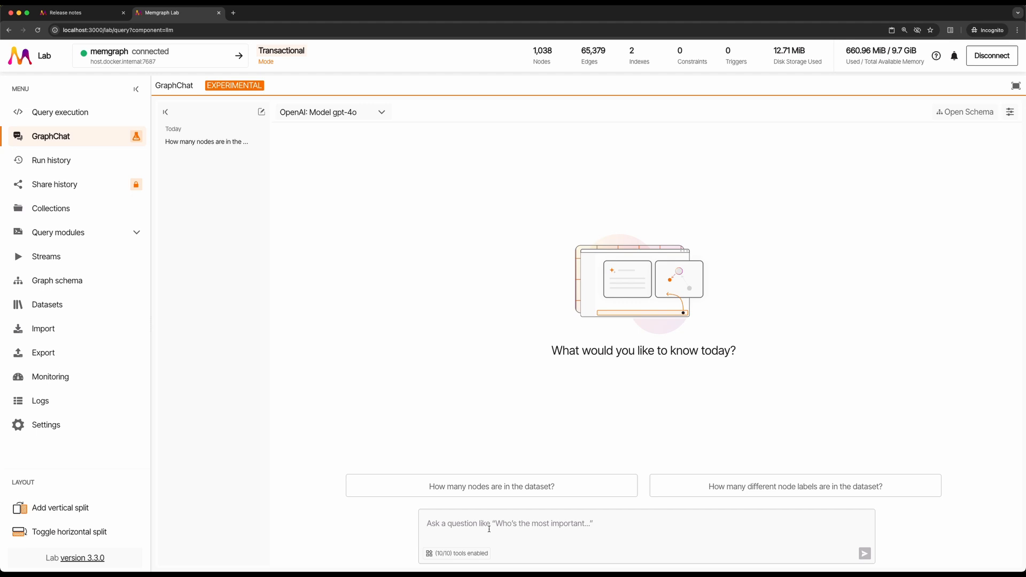
type("Give m")
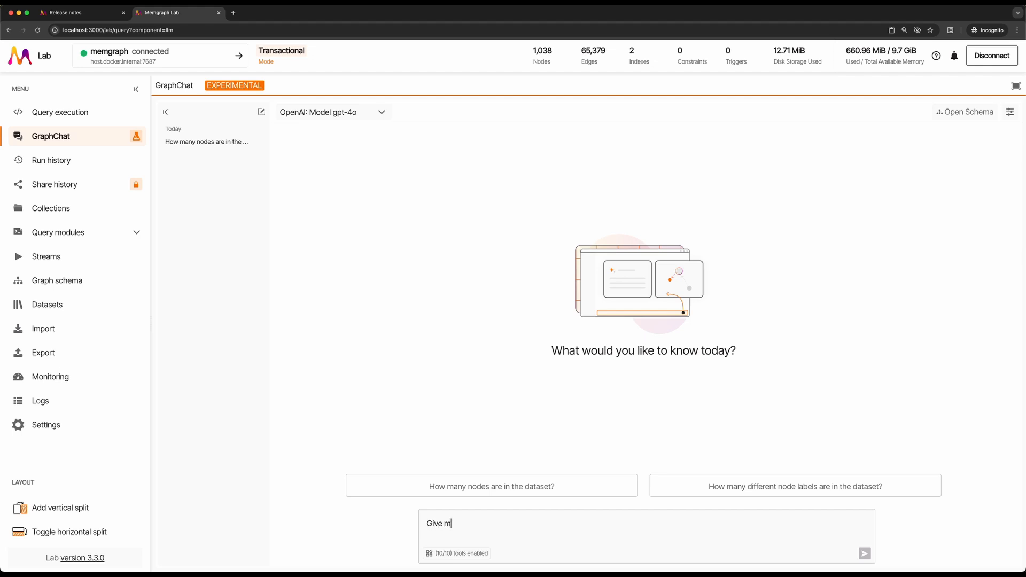
type("e extra details on the city Verona")
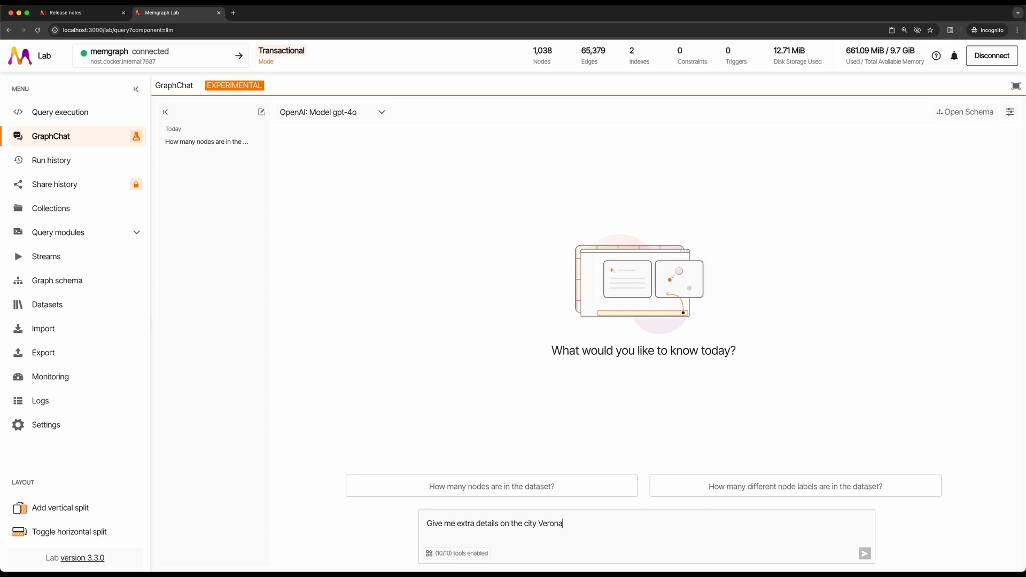
key("Return")
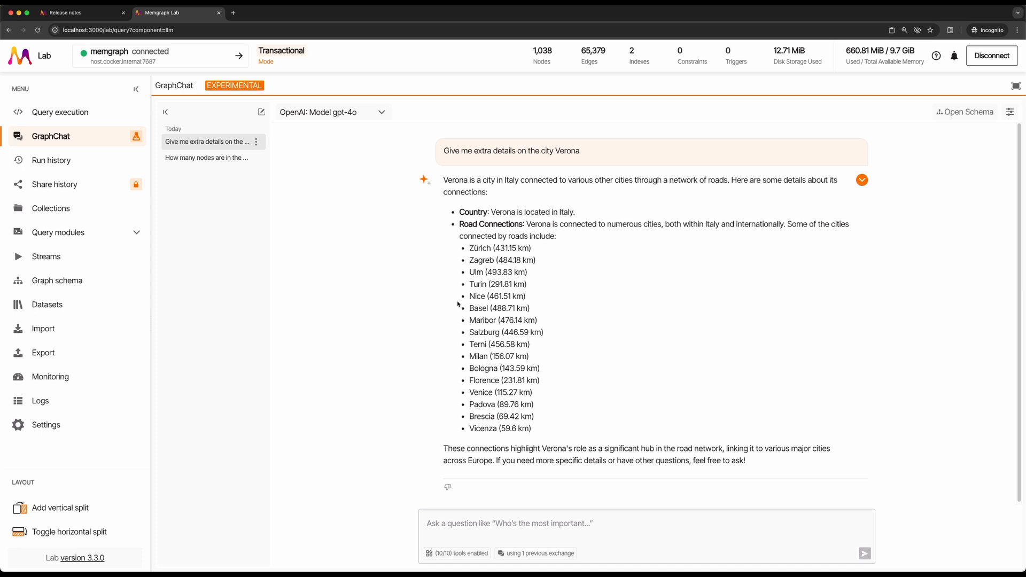
- Expand the Verona answer's details and examine its two tool calls, including the first call's result object
left_click(863, 182)
scroll(854, 221, "down", 3)
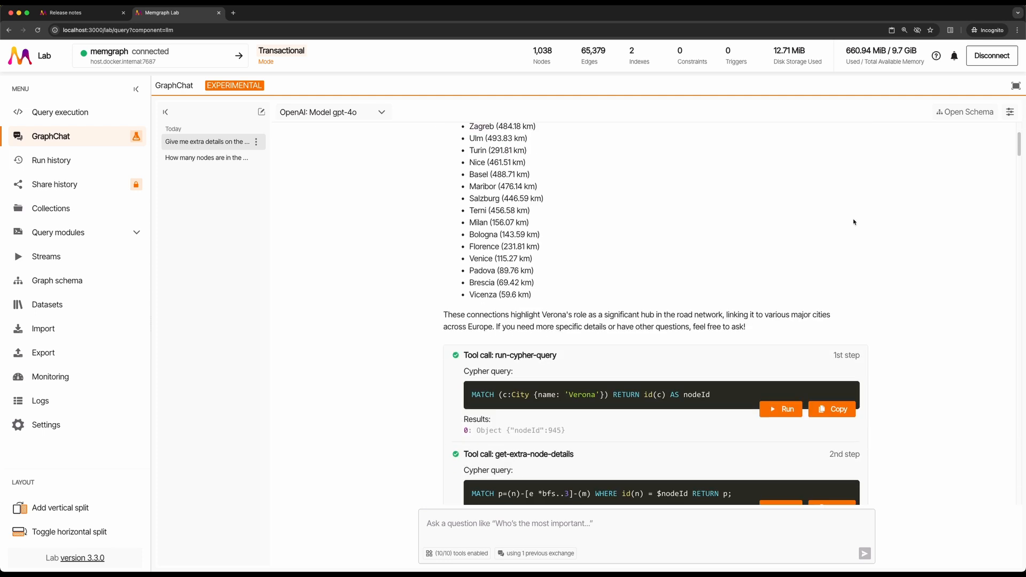
scroll(854, 222, "down", 2)
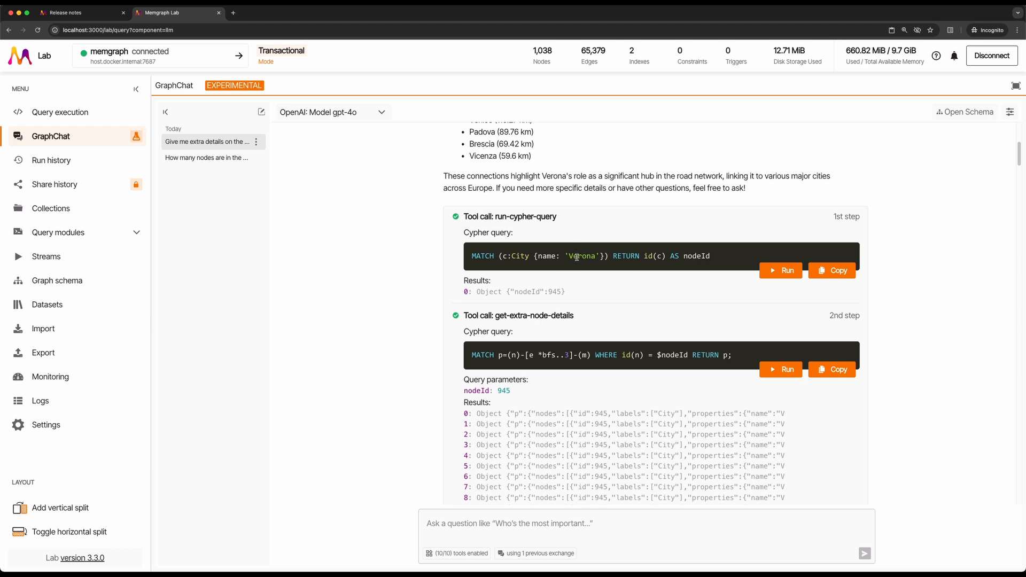
scroll(576, 257, "down", 2)
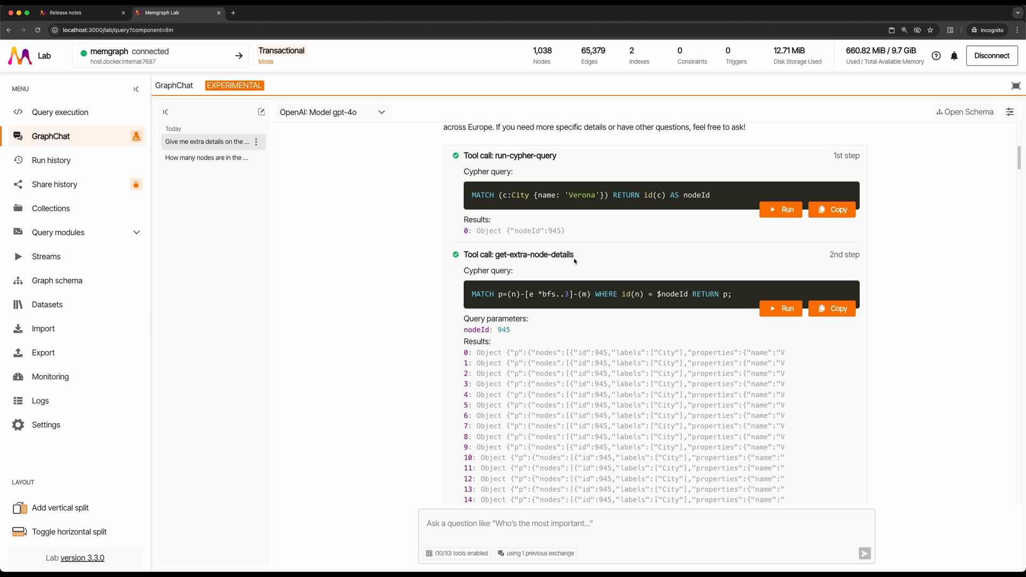
left_click_drag(576, 258, 497, 258)
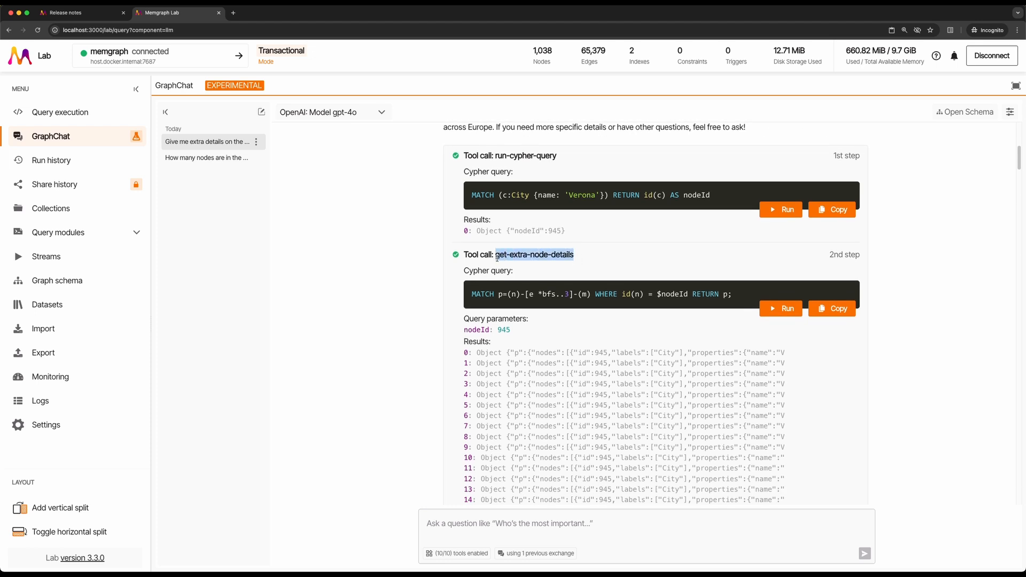
left_click(518, 265)
scroll(516, 268, "down", 1)
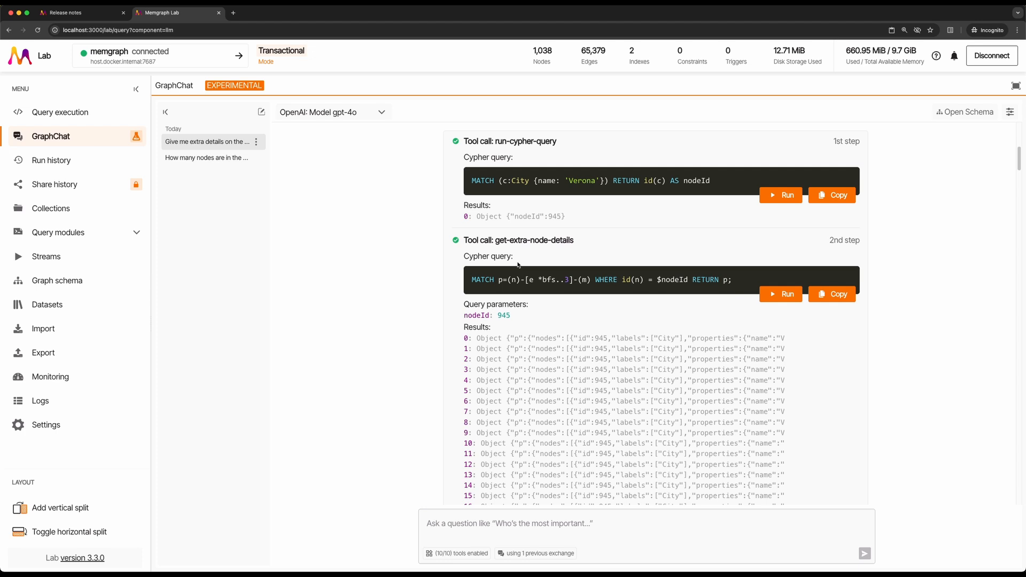
left_click(564, 217)
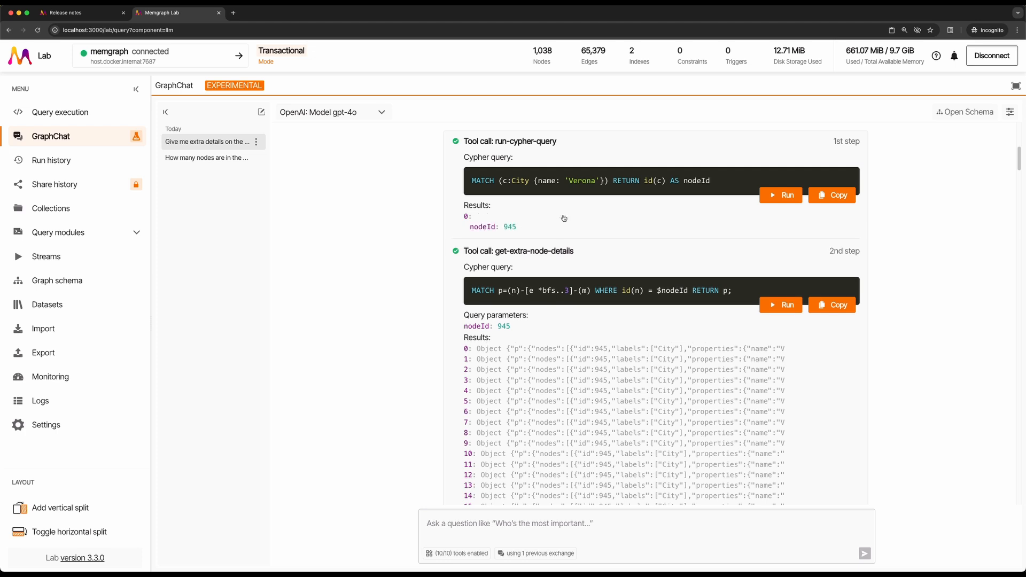
- Review the get-extra-node-details call's query, parameter and full list of results
scroll(564, 218, "down", 2)
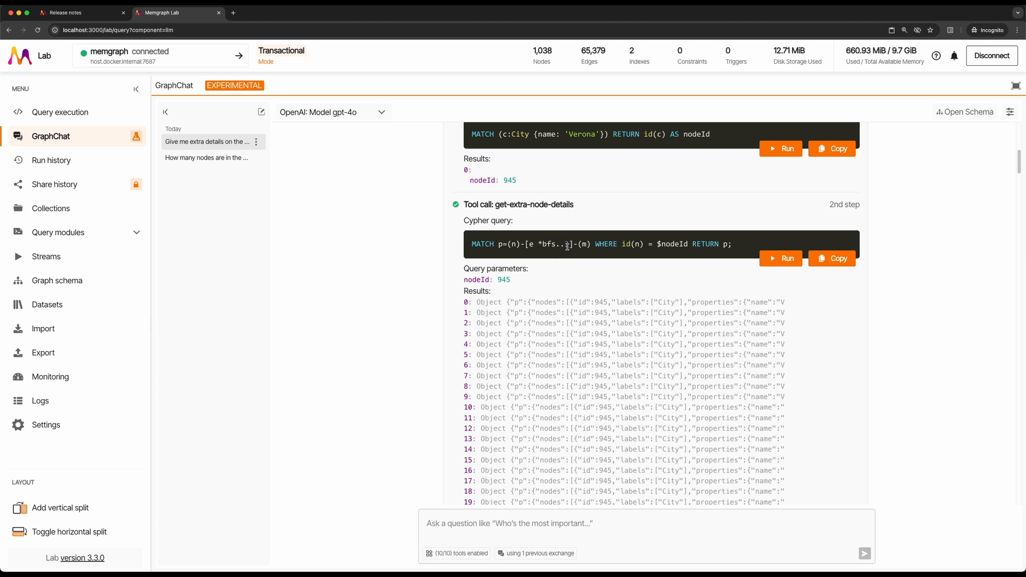
scroll(567, 252, "down", 5)
scroll(567, 251, "down", 20)
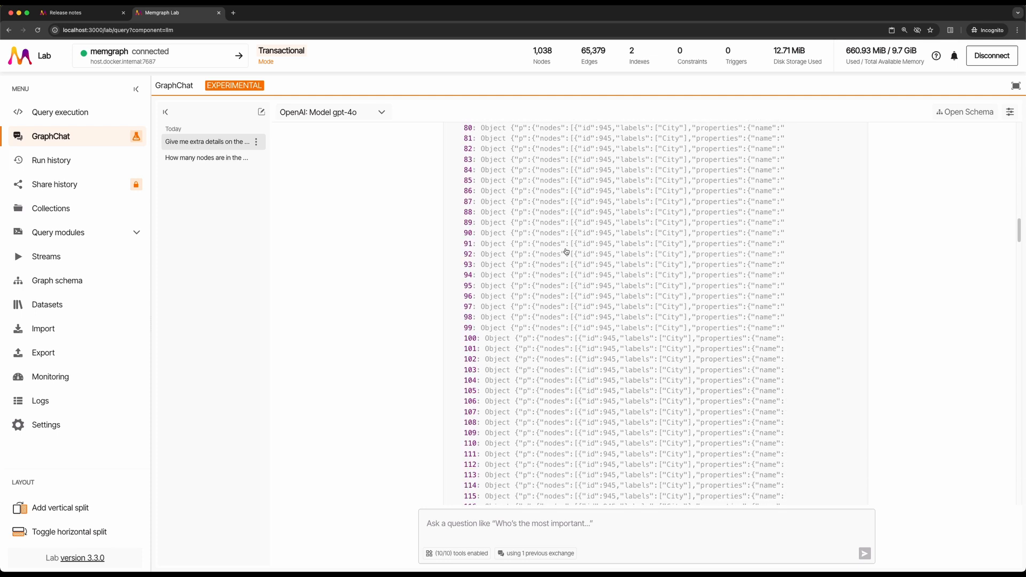
scroll(566, 252, "down", 20)
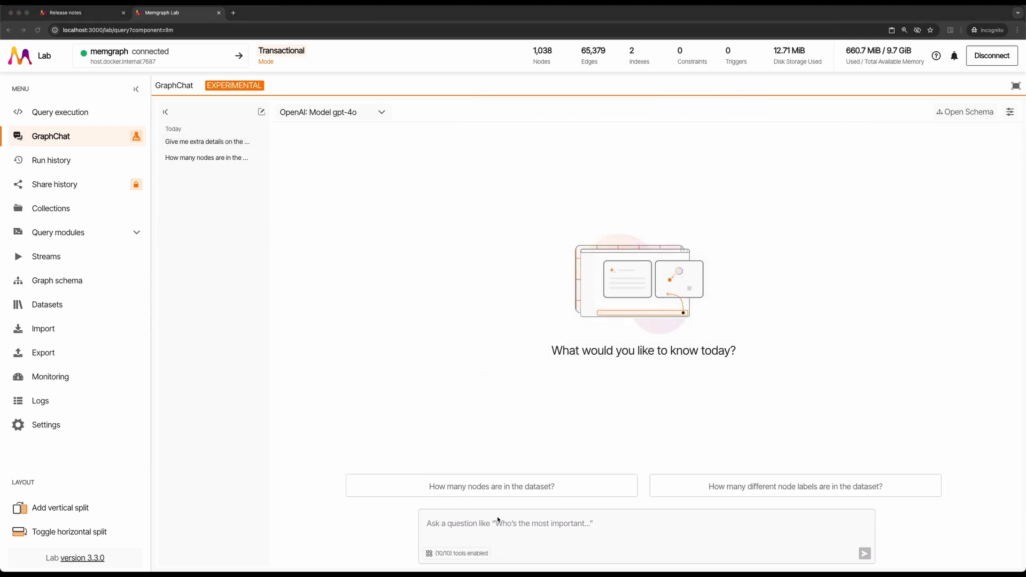
- Ask "What can you tell me about City of Seven Hills?" in the new chat
left_click(499, 521)
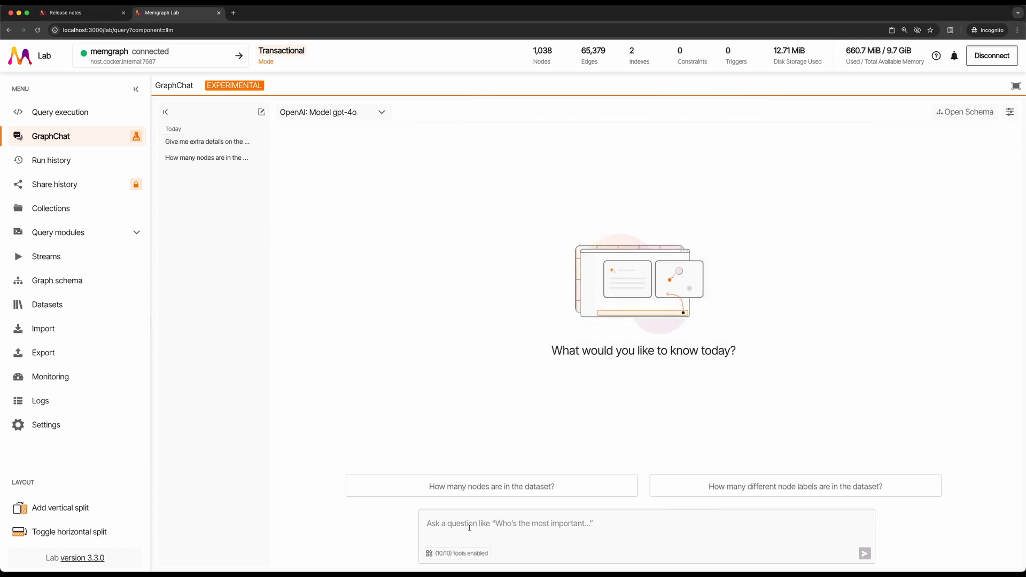
type("W")
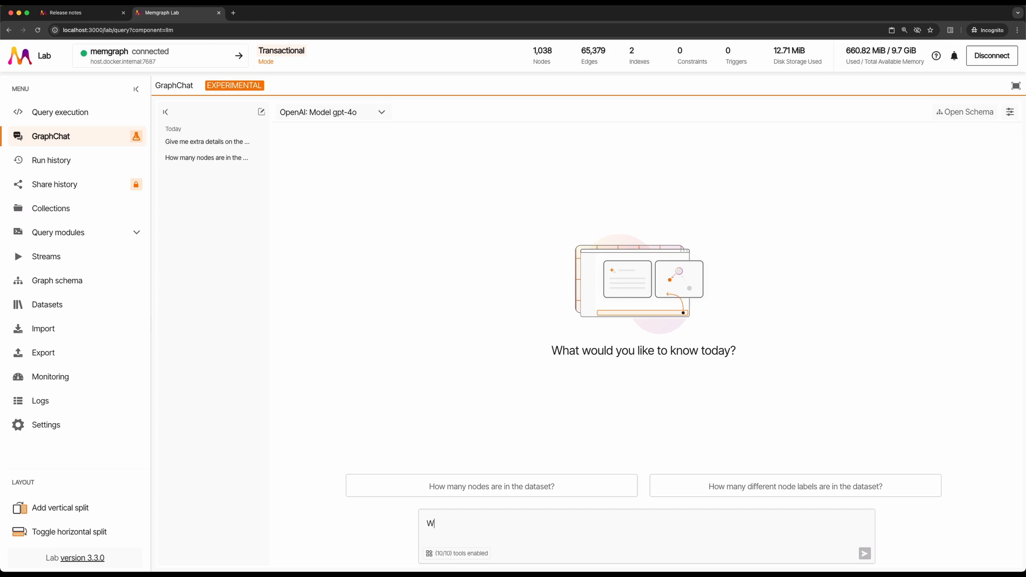
type("hat can you tell me about")
key("BackSpace")
key("BackSpace")
key("BackSpace")
key("BackSpace")
type("bout City of ")
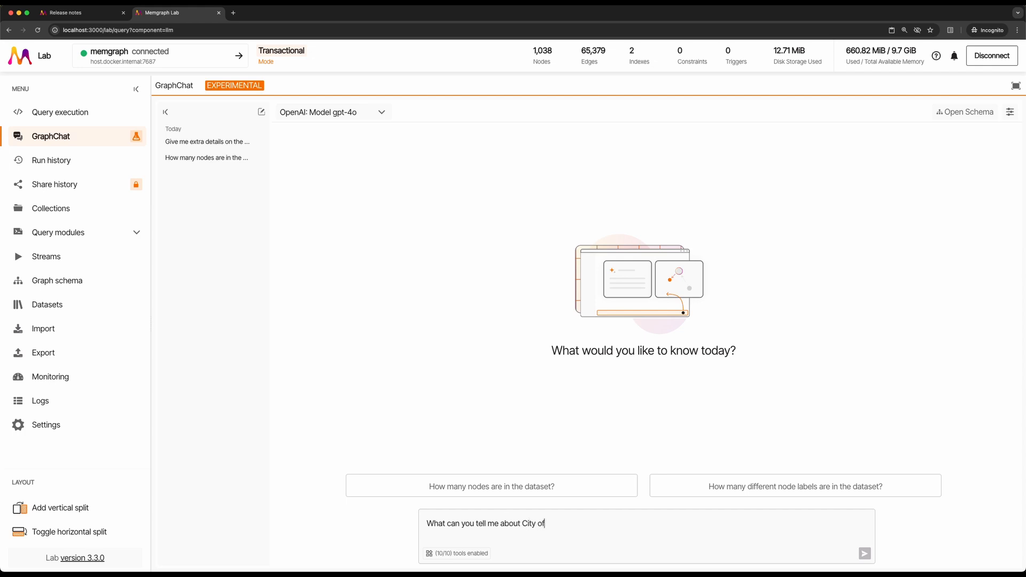
type("Seven Hills?")
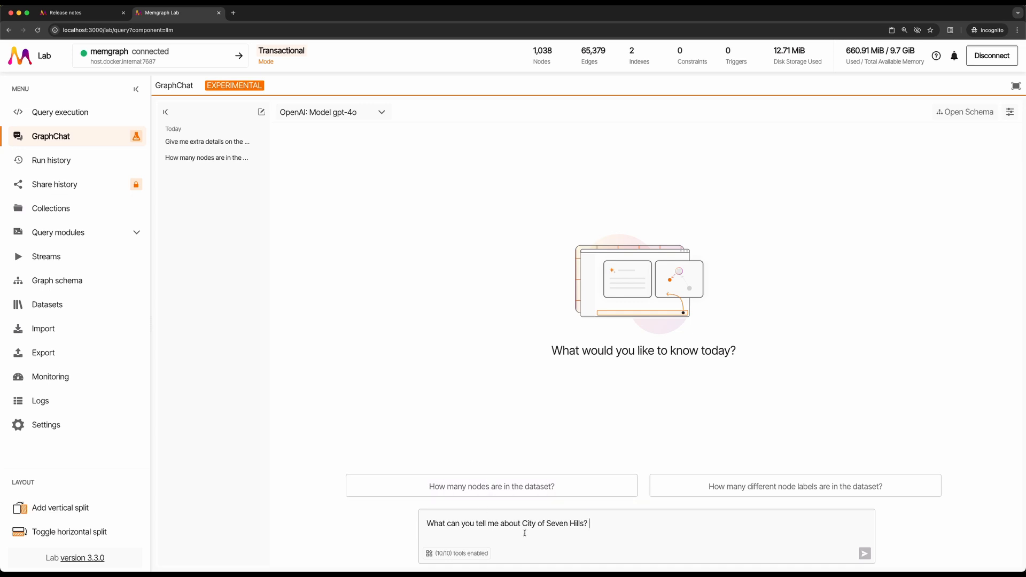
key("Return")
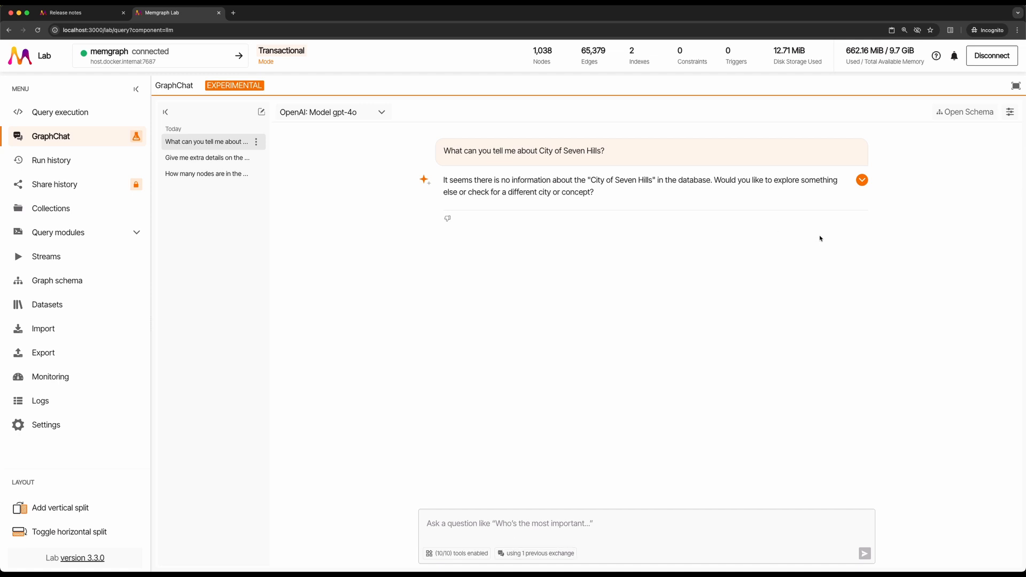
- Expand the answer's details and examine the tool call and its Cypher query
left_click(862, 181)
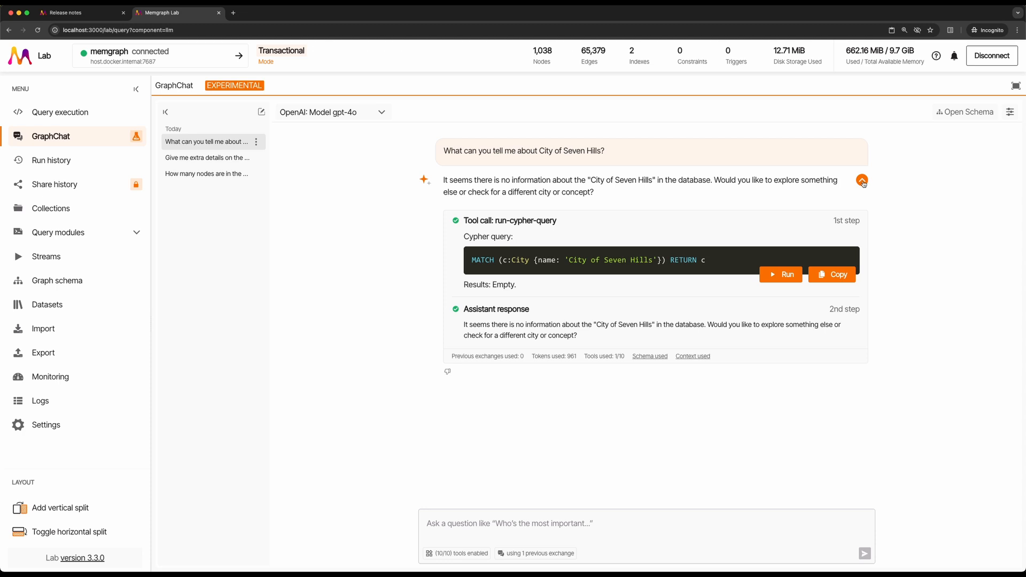
left_click_drag(581, 224, 465, 220)
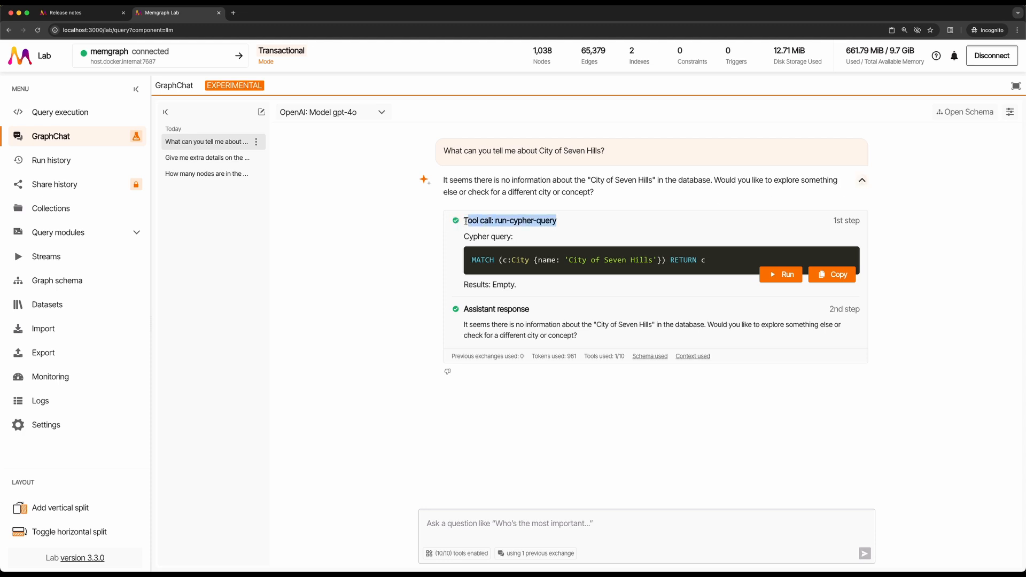
triple_click(580, 259)
left_click(612, 222)
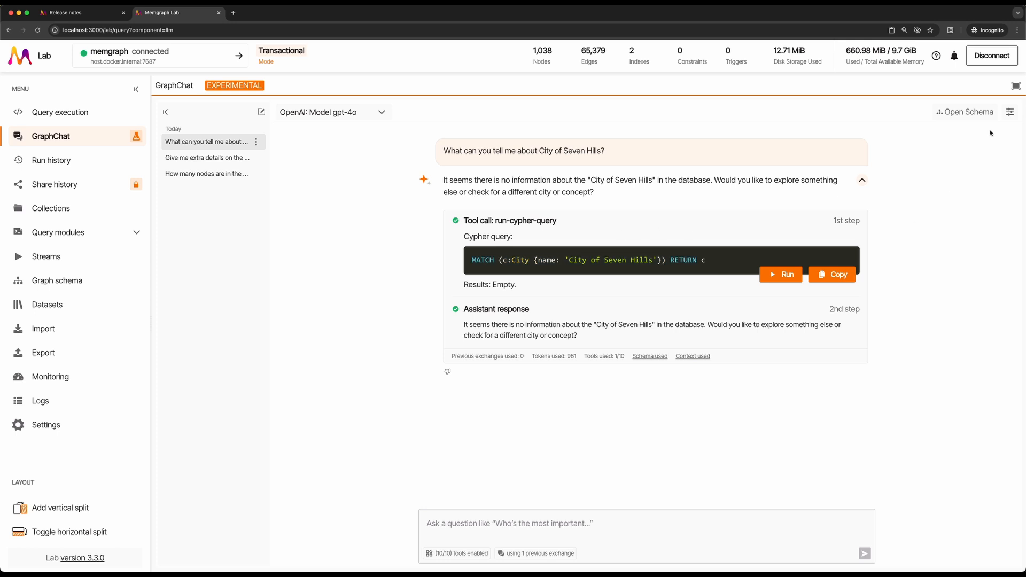
- Set the gpt-4o configuration's additional context to "When asked about 'City of Seven Hills', search for Rome." and save the changes
left_click(1008, 117)
scroll(559, 304, "down", 5)
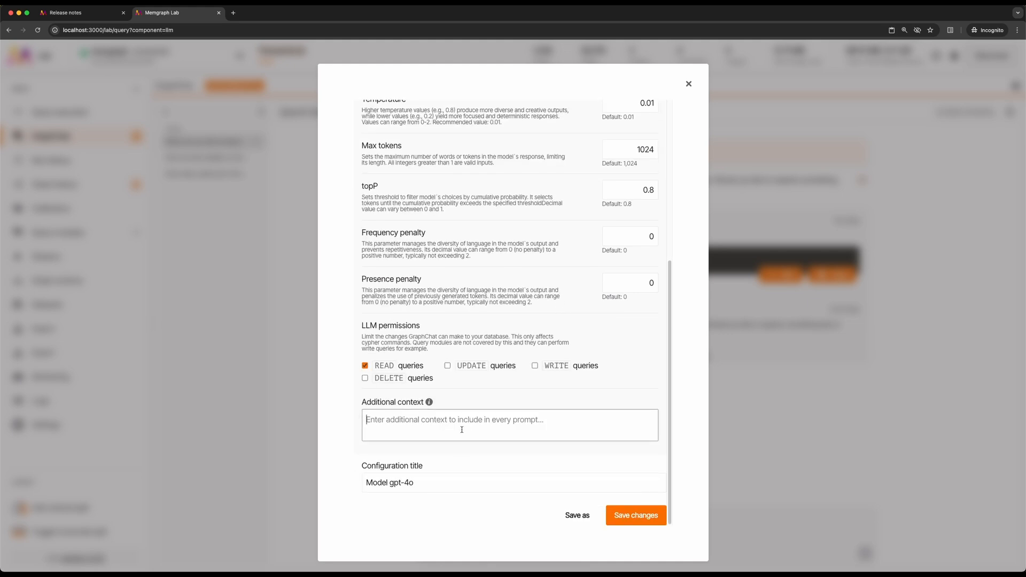
type("When asked about 'City of Seven Hills'")
key("BackSpace")
type(", search for Rome.")
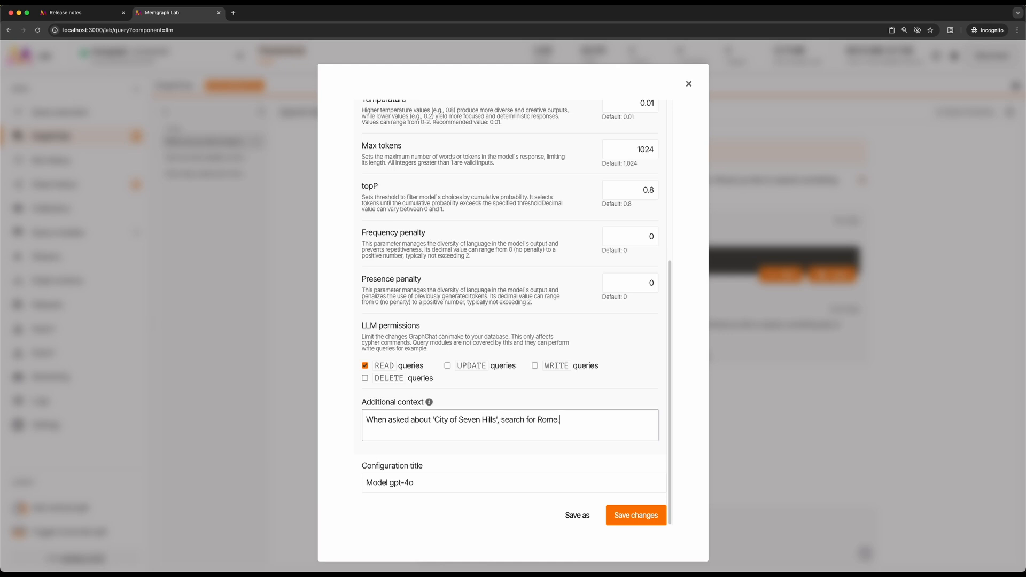
left_click(636, 516)
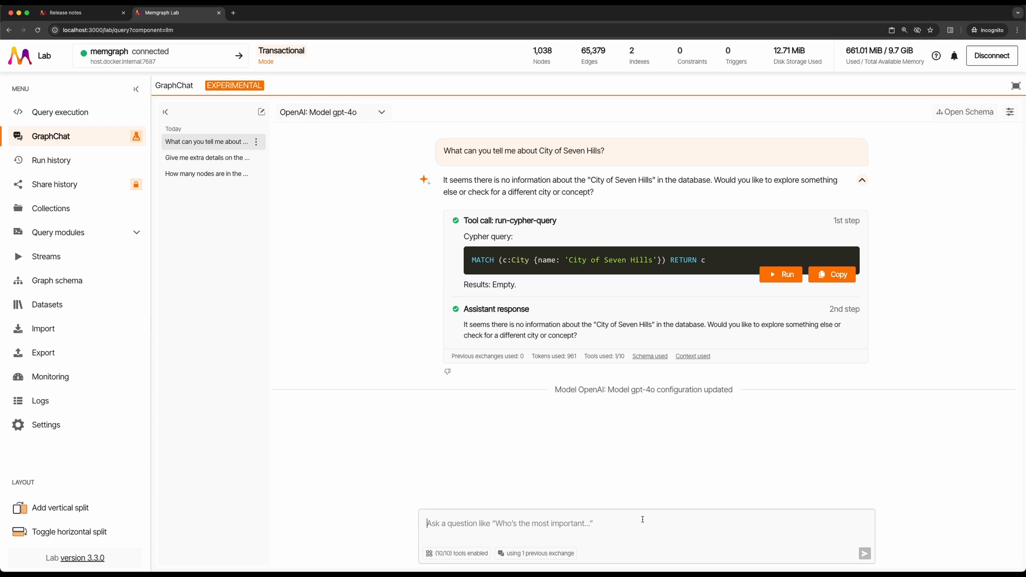
- Ask the same City of Seven Hills question again in this chat and expand the new answer's details
triple_click(574, 151)
key("ctrl+c")
left_click(513, 524)
key("ctrl+v")
key("Return")
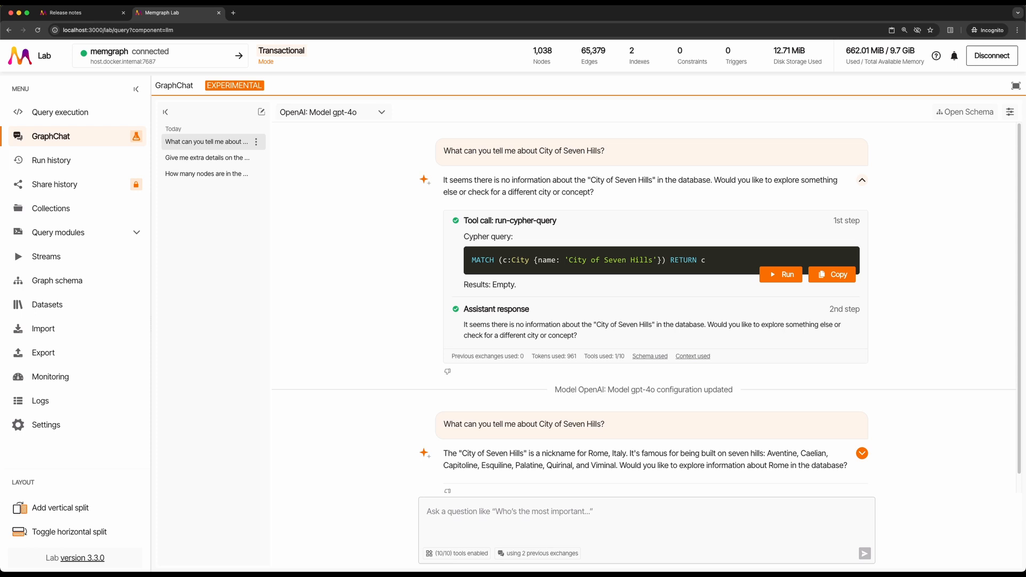
scroll(740, 342, "down", 1)
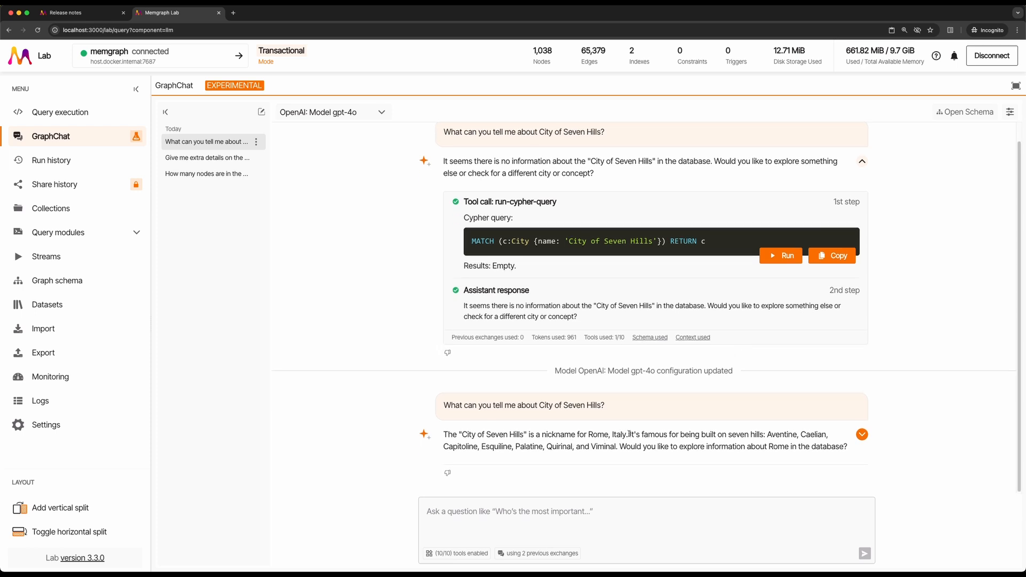
left_click(862, 434)
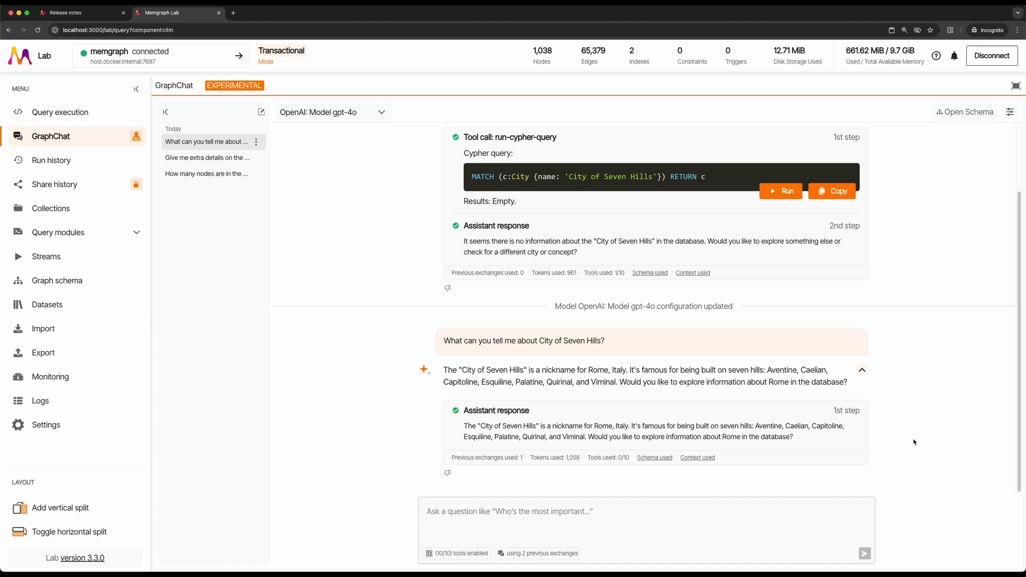
- Ask "In which country is the City of Seven Hills located and to how many roads it is connected based on the data in the dataset?"
type("H")
type("n which cou")
type("ntr")
type("y i")
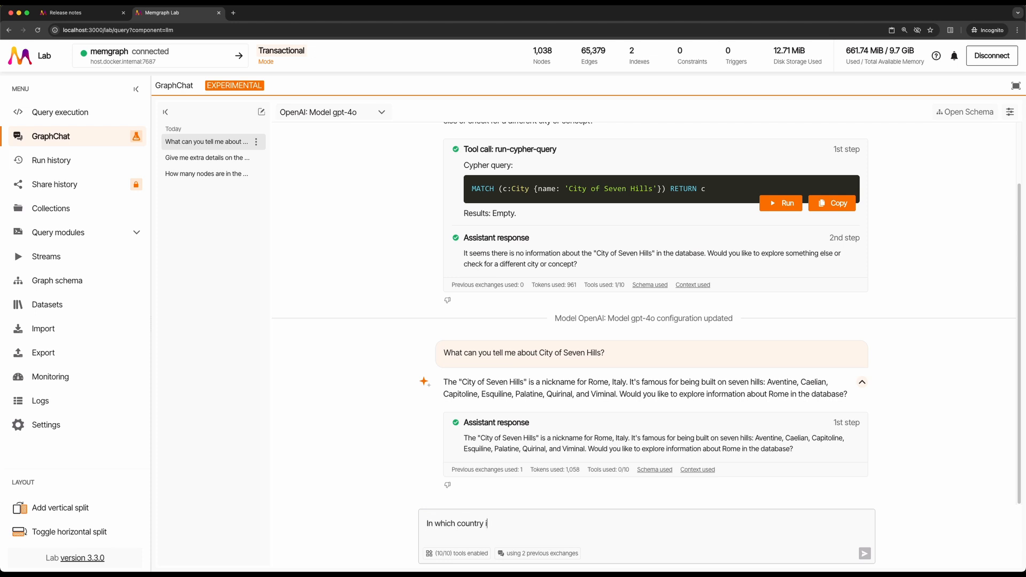
type("s the City of Seven hills")
key("BackSpace")
key("BackSpace")
key("BackSpace")
key("BackSpace")
key("BackSpace")
type("Hills located and to")
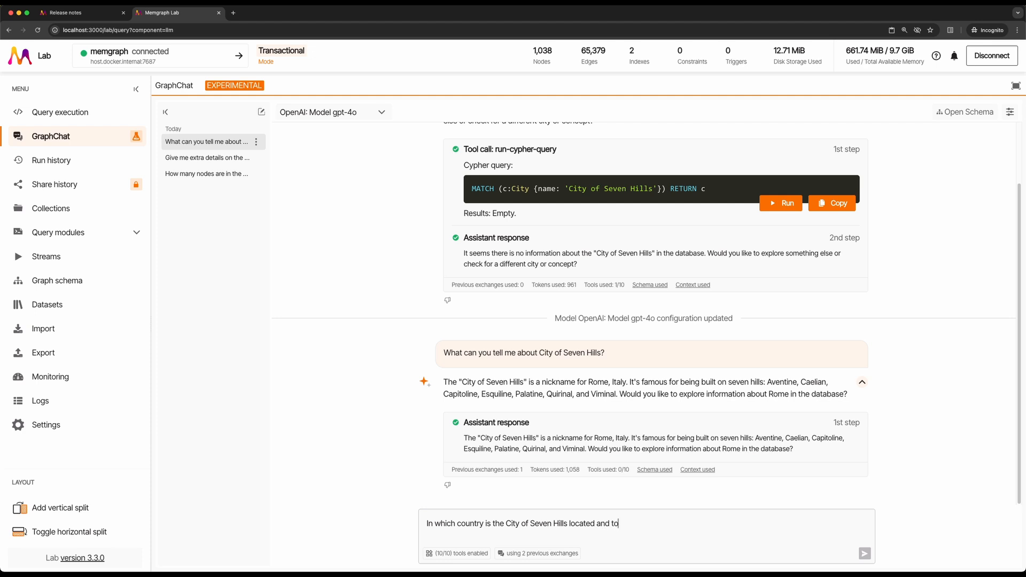
type(" how many roads it is connect")
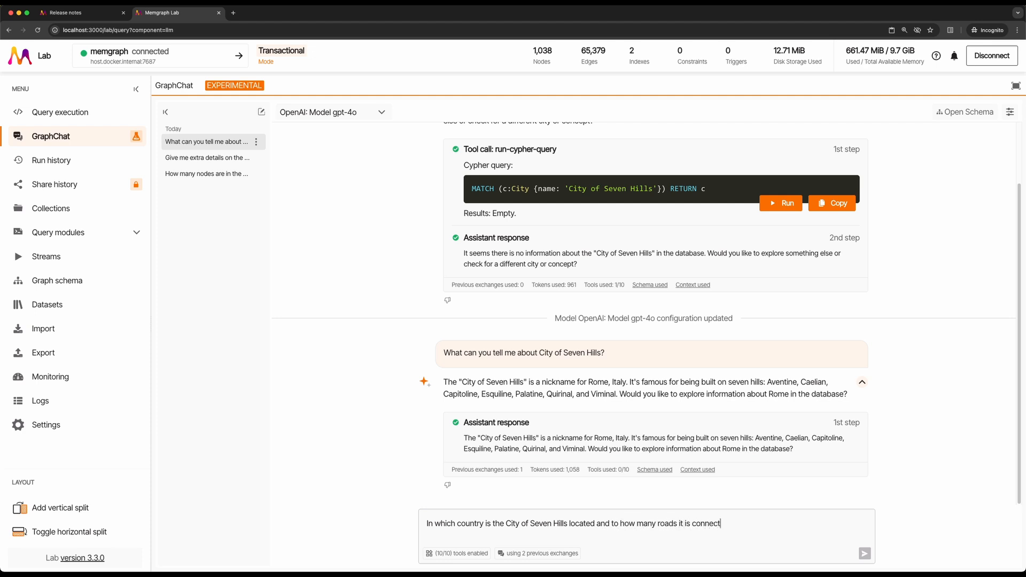
type("ed based on the ")
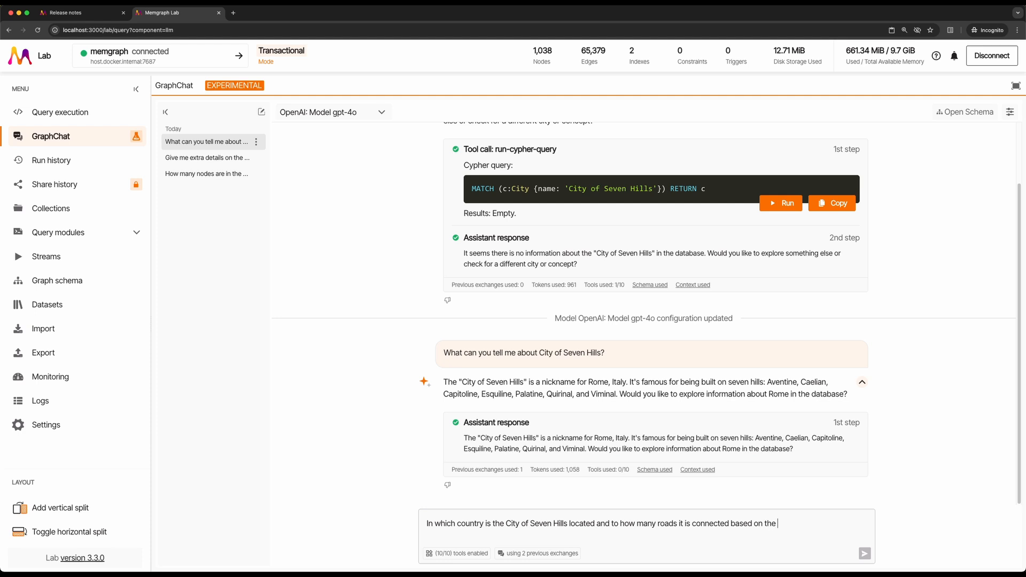
type("data in the dataset?")
key("Return")
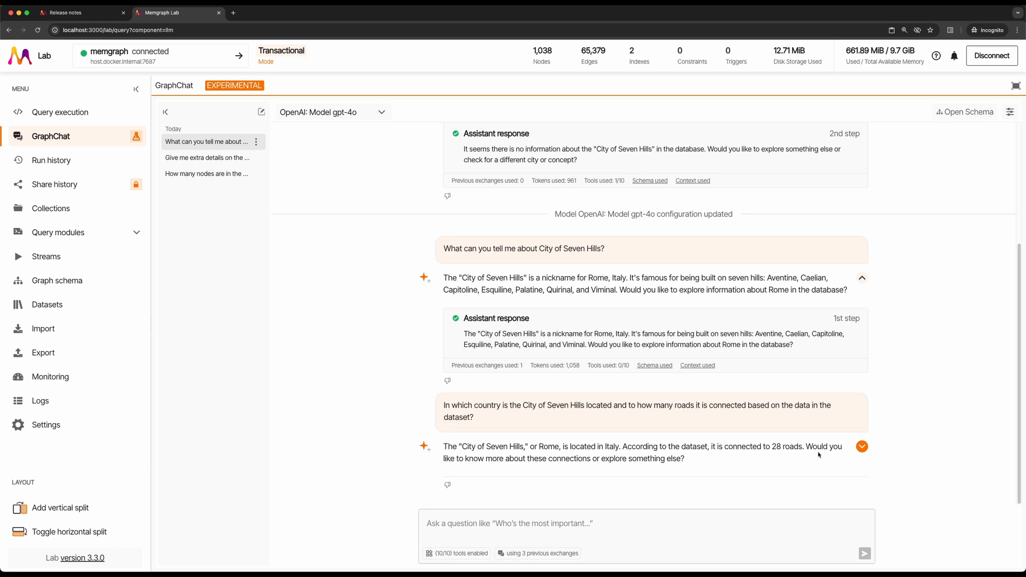
- Expand the country and roads answer's details and examine its tool calls, the city name in the queries, and the final response
left_click(862, 447)
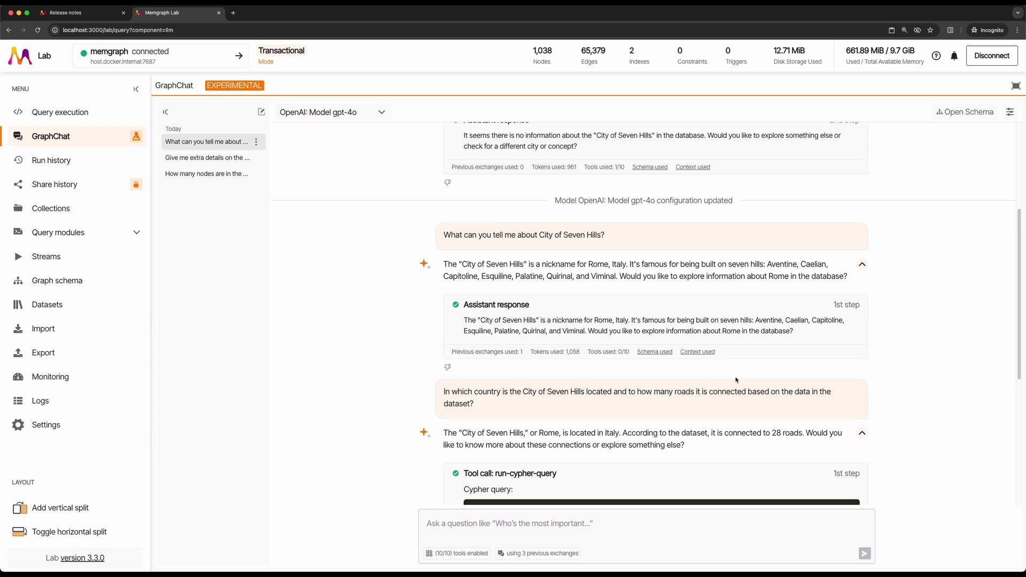
scroll(737, 380, "down", 3)
scroll(736, 379, "down", 1)
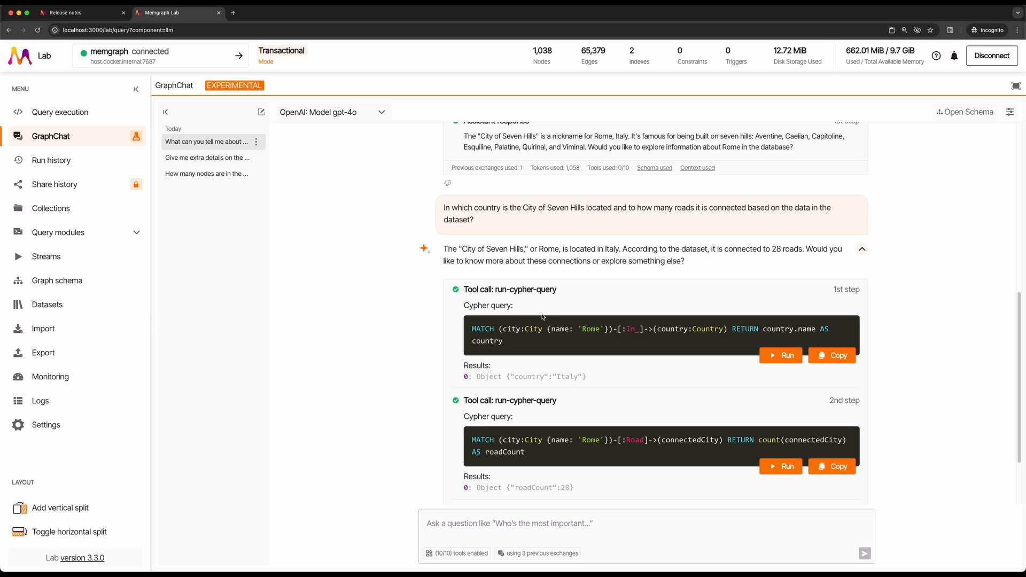
left_click_drag(496, 289, 575, 291)
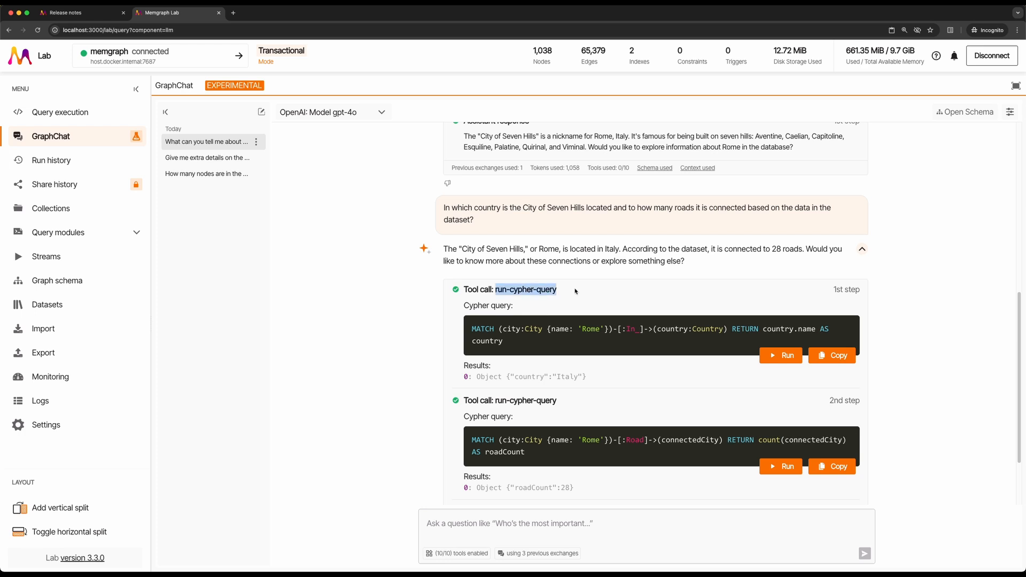
left_click(575, 291)
double_click(593, 329)
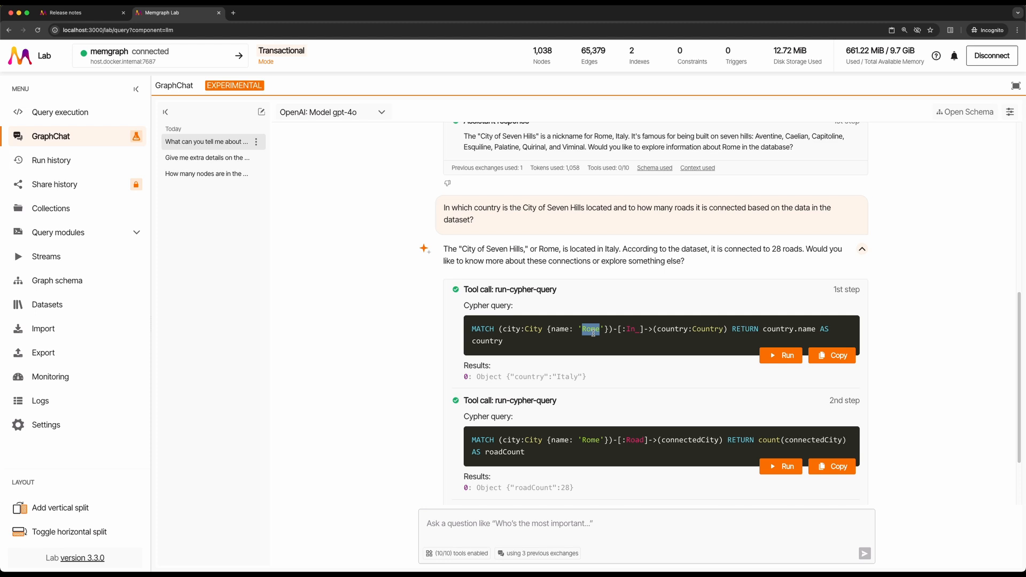
scroll(593, 333, "down", 2)
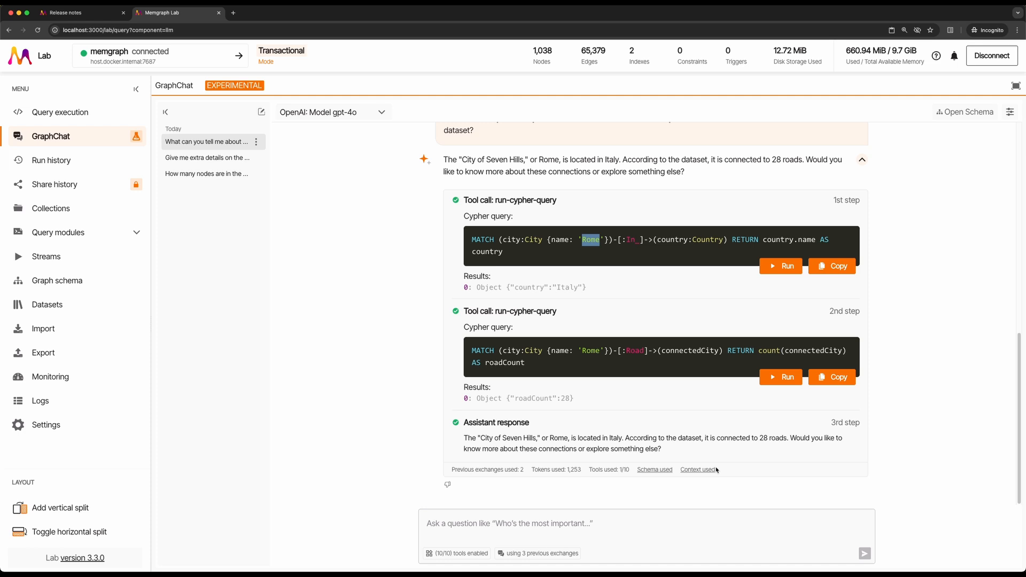
scroll(664, 432, "up", 2)
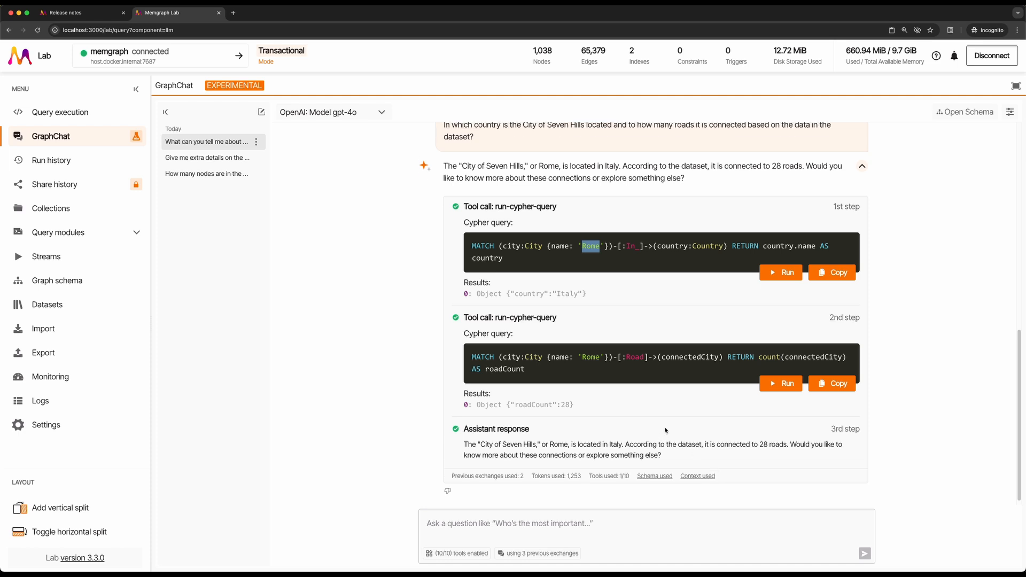
scroll(973, 417, "down", 3)
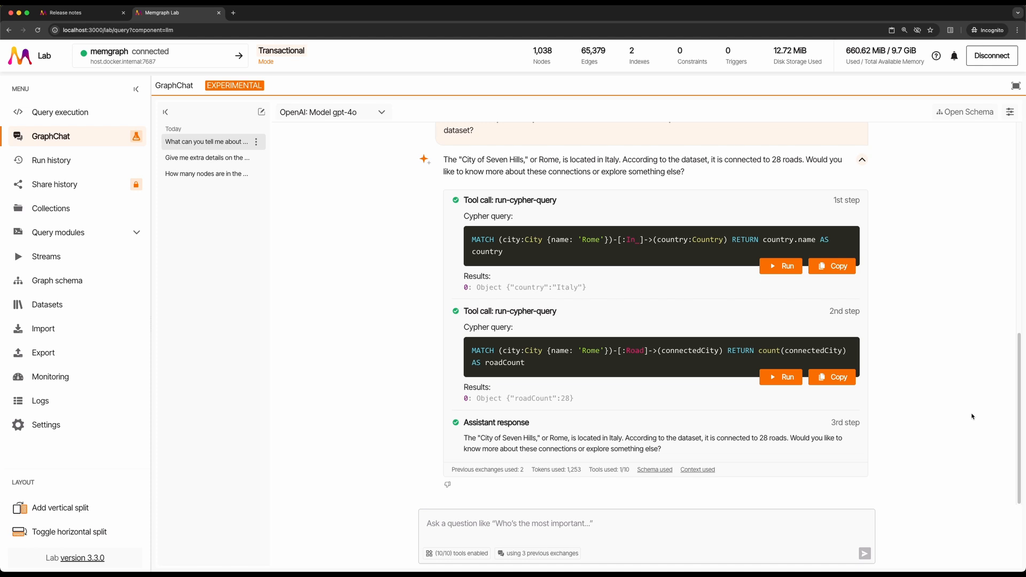
scroll(973, 416, "up", 1)
- Start a new chat, then clear the additional context in the gpt-4o configuration and save the changes
left_click(263, 114)
left_click(258, 114)
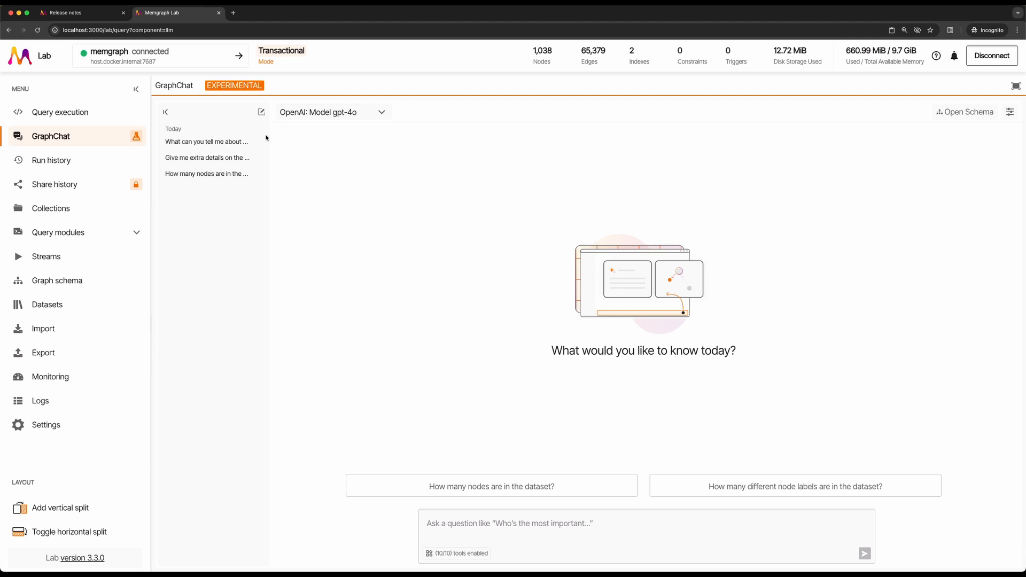
left_click(1010, 112)
scroll(584, 298, "down", 10)
triple_click(504, 428)
key("BackSpace")
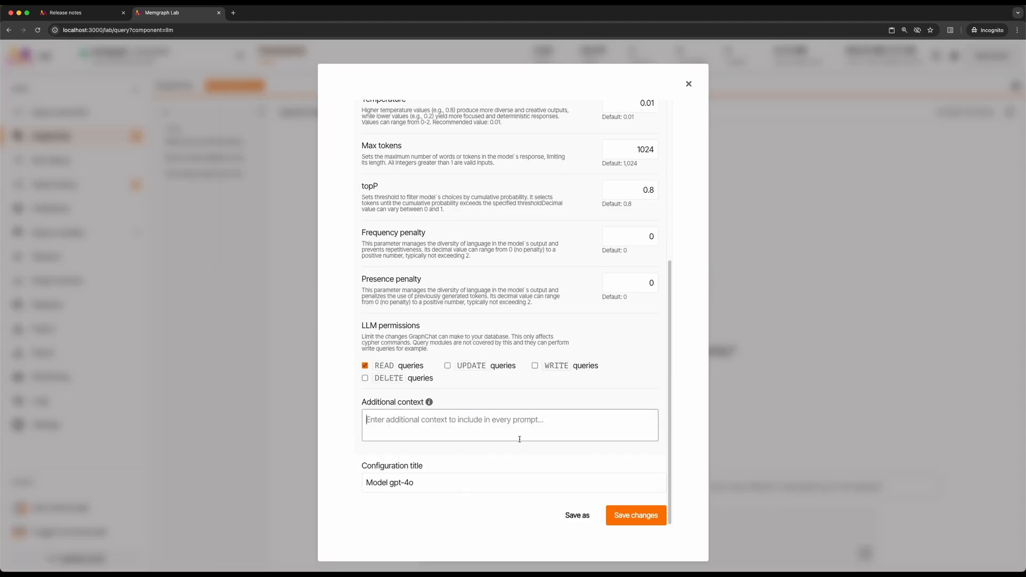
left_click(631, 517)
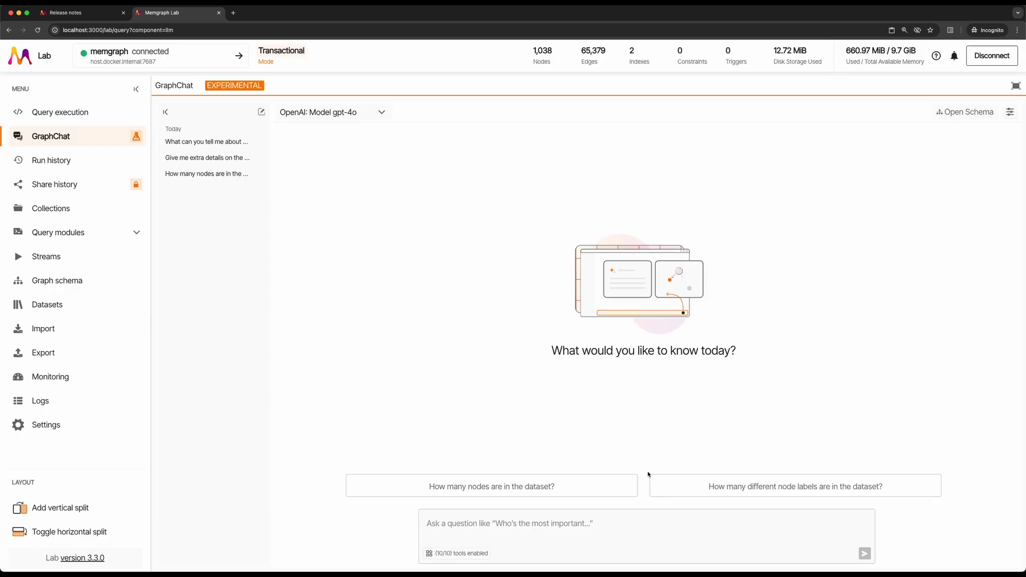
- Review the custom and built-in tools in the LLM Toolkit and close it without changes
left_click(470, 555)
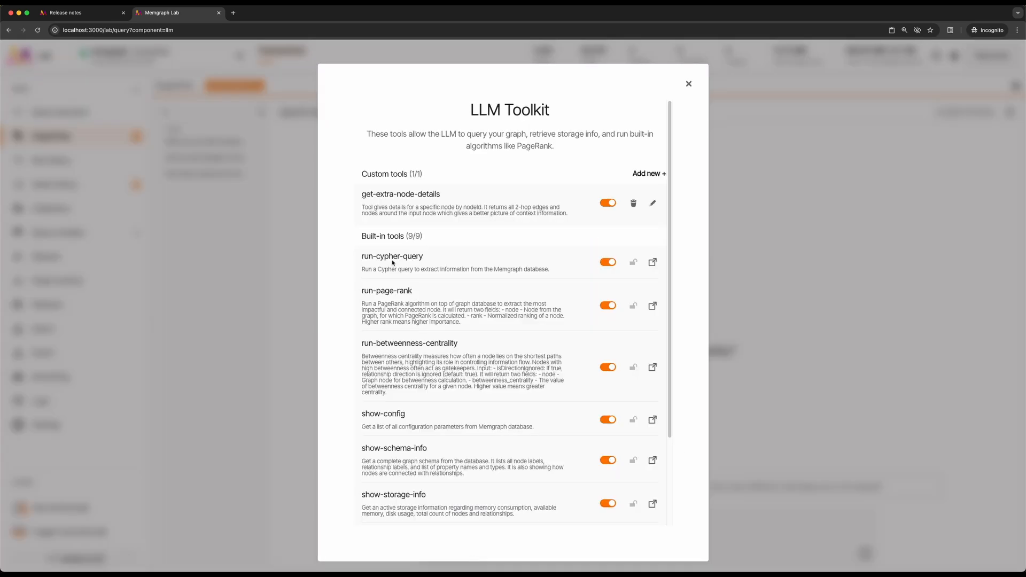
scroll(417, 207, "down", 3)
scroll(487, 243, "up", 3)
left_click(689, 84)
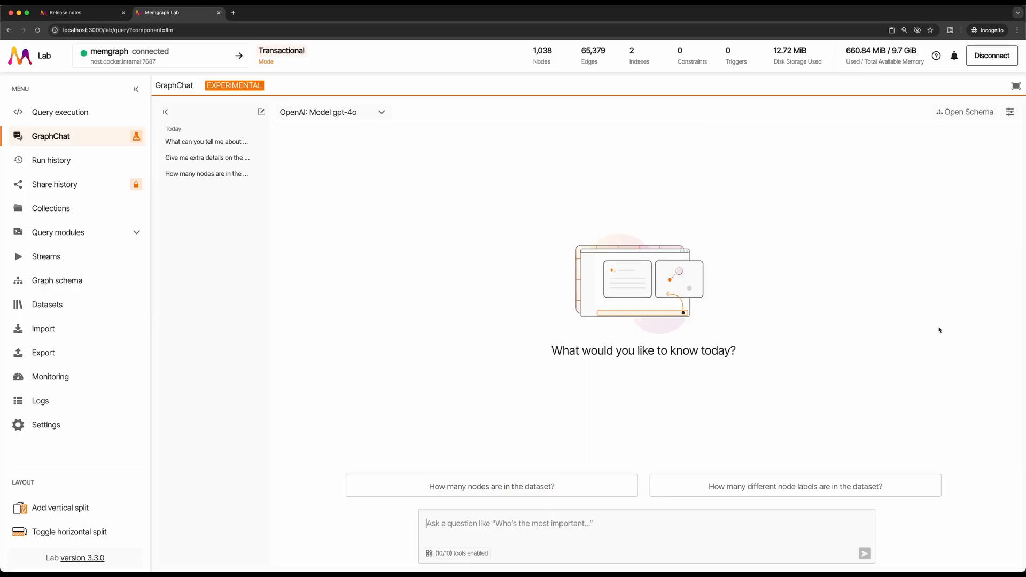
- Ask "Tell me more about my favorite city" in the new chat
type("Tell me more about")
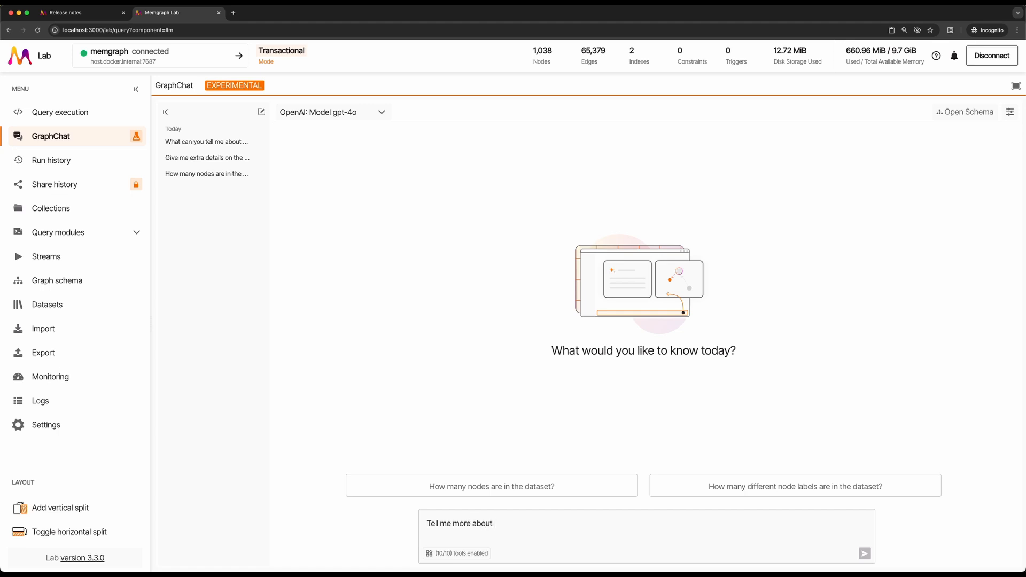
type(" my favorite city")
key("Return")
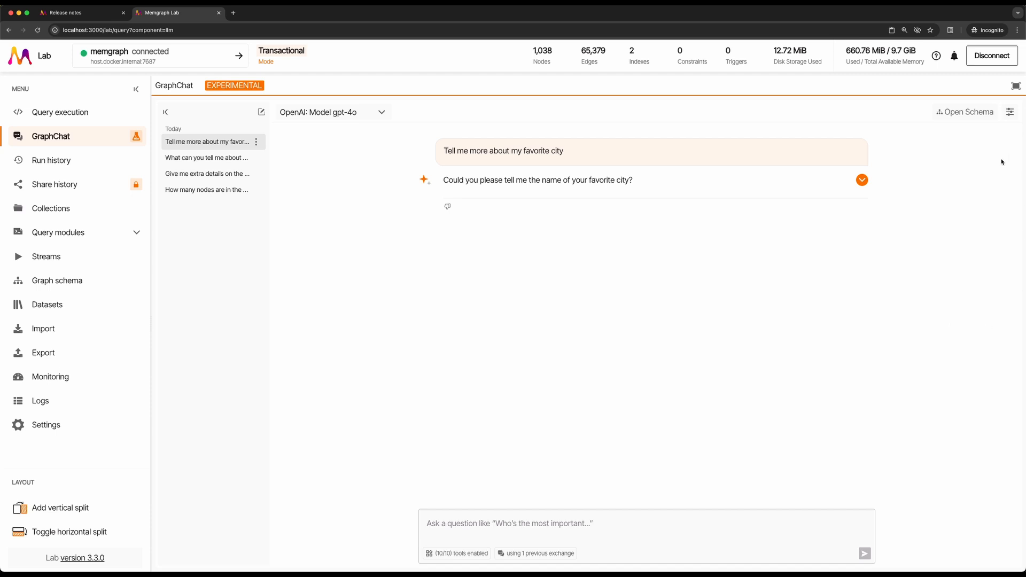
- Set the gpt-4o configuration's additional context to "My favorite city is Berlin." and save the changes
left_click(1008, 116)
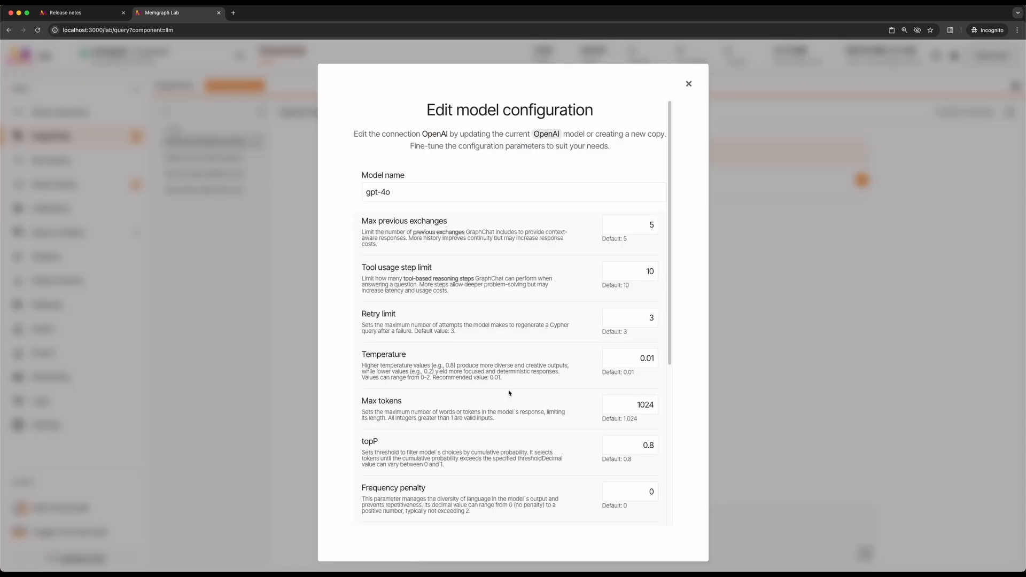
scroll(509, 394, "down", 5)
left_click(470, 431)
type("My fabo")
key("BackSpace")
key("BackSpace")
type("vorui")
key("BackSpace")
key("BackSpace")
type("ite city is Berlin.")
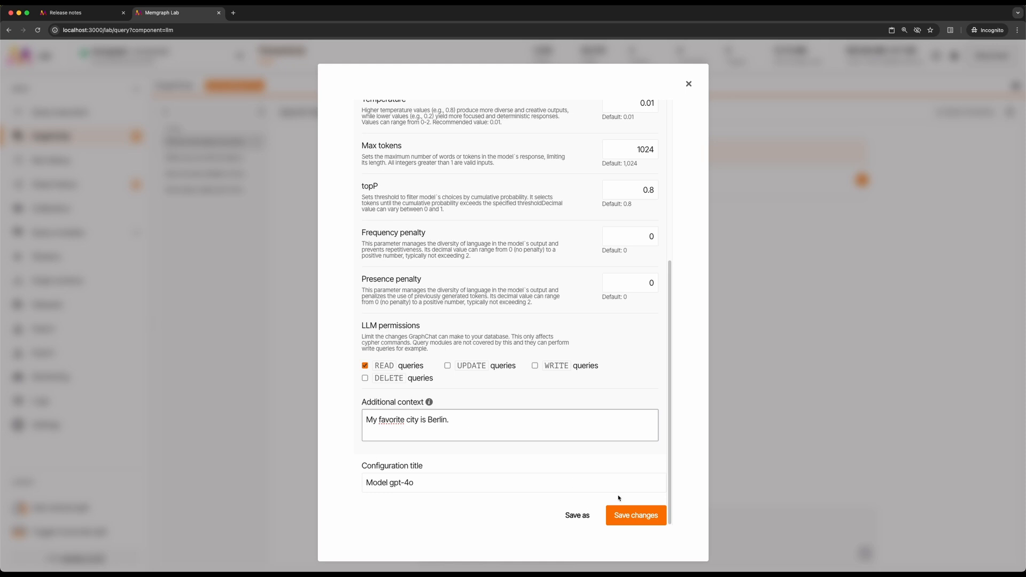
left_click(647, 515)
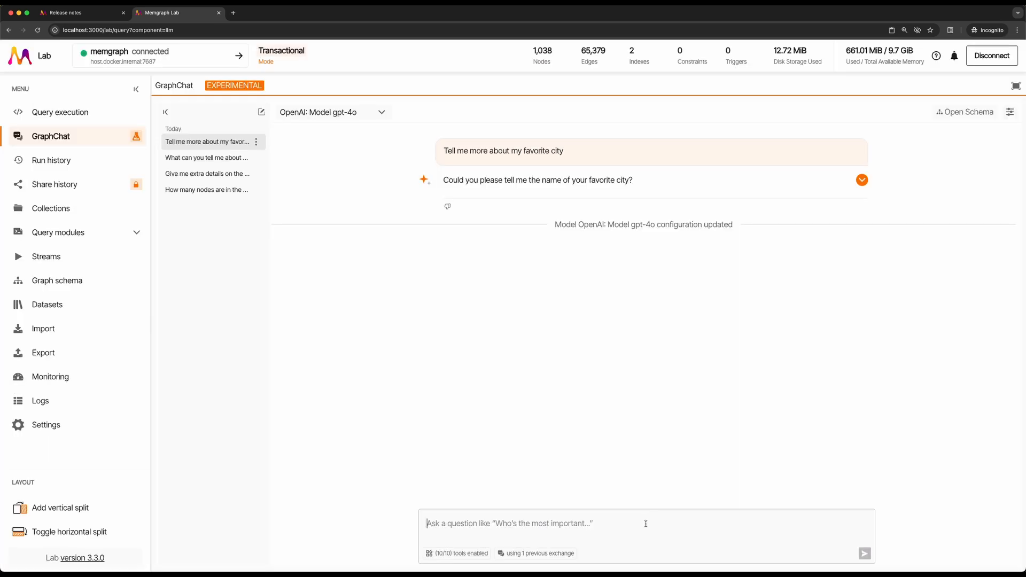
- Ask "Give me extra details about my favorite city" in the current chat
type("G")
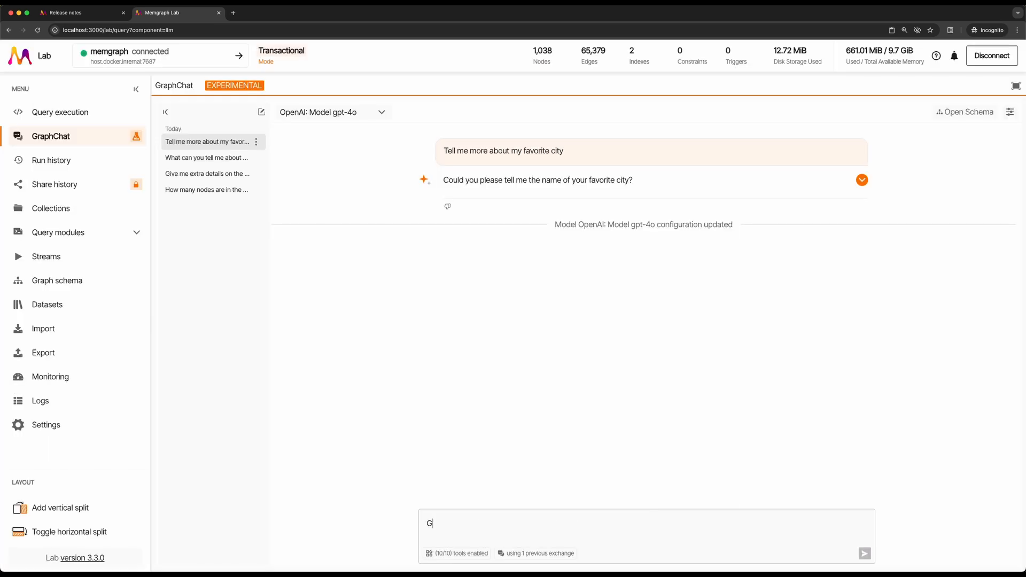
type("ive me extra details about my favorite cirt")
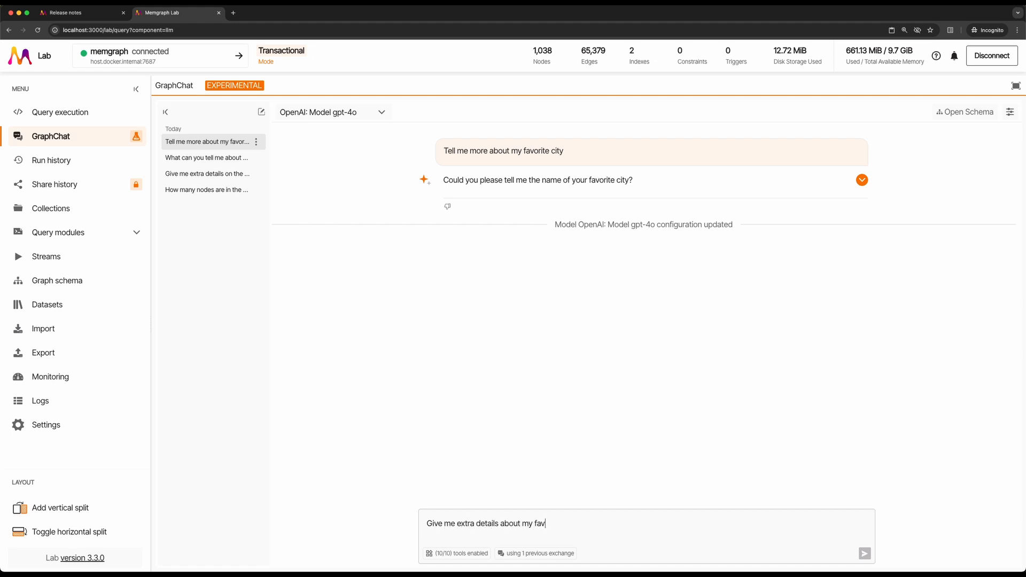
key("BackSpace")
key("BackSpace")
type("ty")
key("Return")
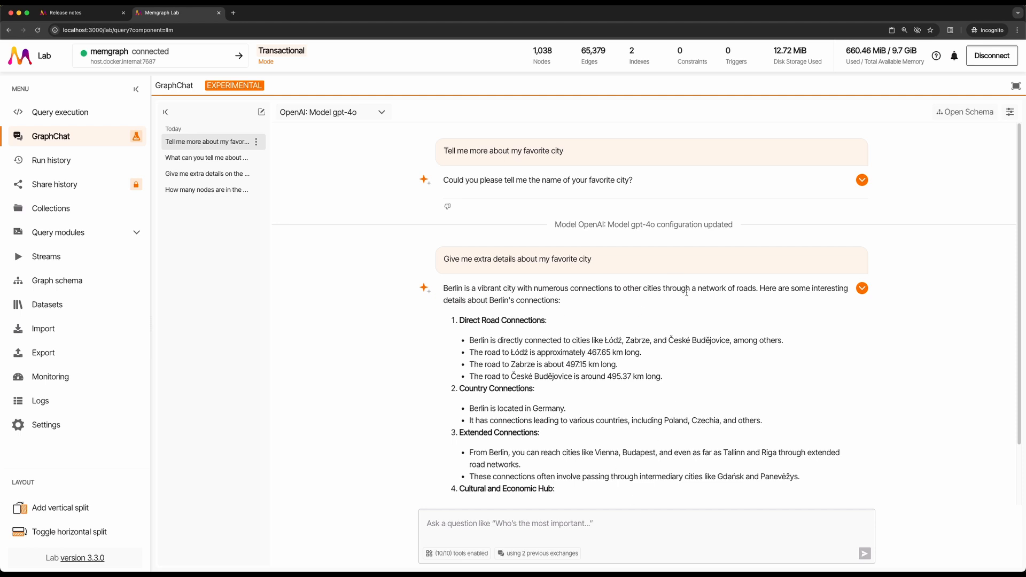
- Read through the Berlin answer's sections, from direct road connections to the cultural and economic hub
scroll(690, 305, "down", 2)
left_click_drag(460, 250, 548, 252)
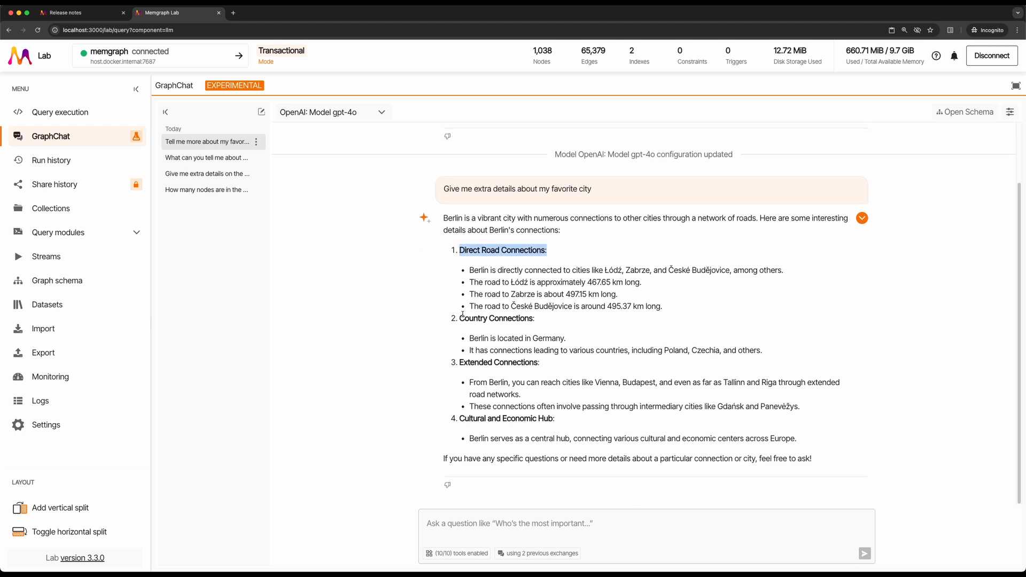
left_click(556, 372)
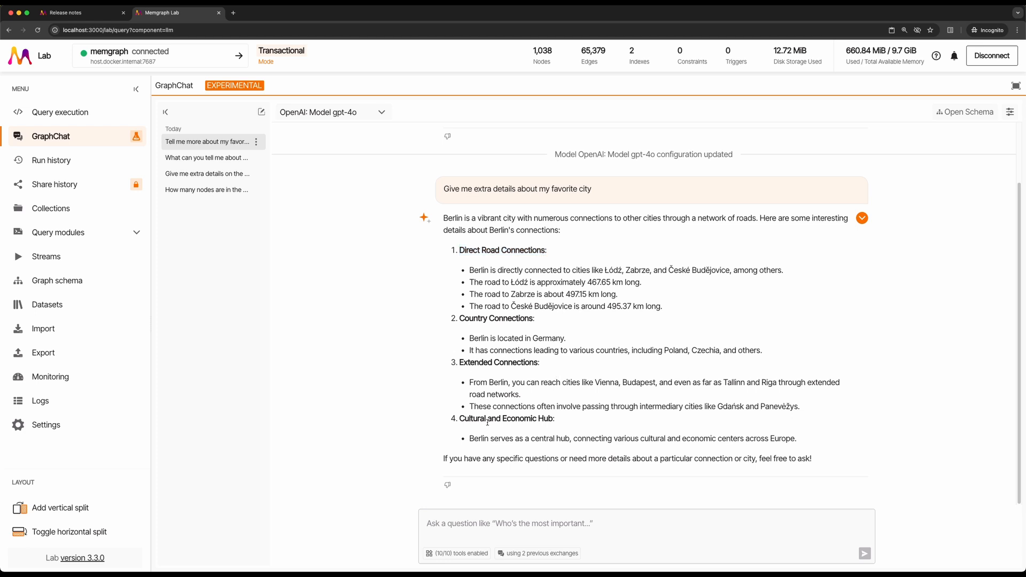
- Expand the Berlin answer's details and examine the run-cypher-query and get-extra-node-details tool calls
left_click(862, 220)
scroll(718, 264, "down", 4)
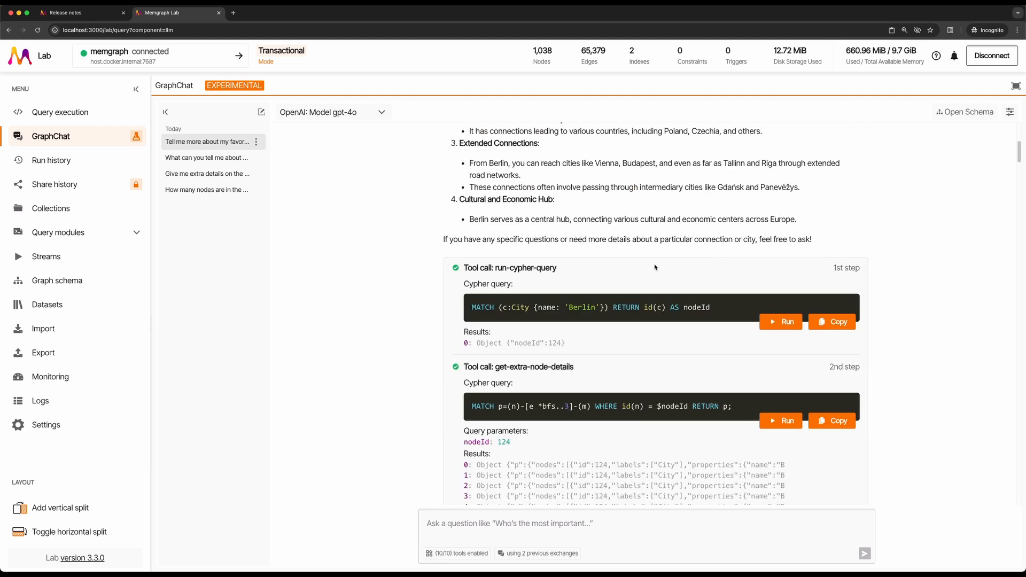
left_click_drag(574, 273, 497, 269)
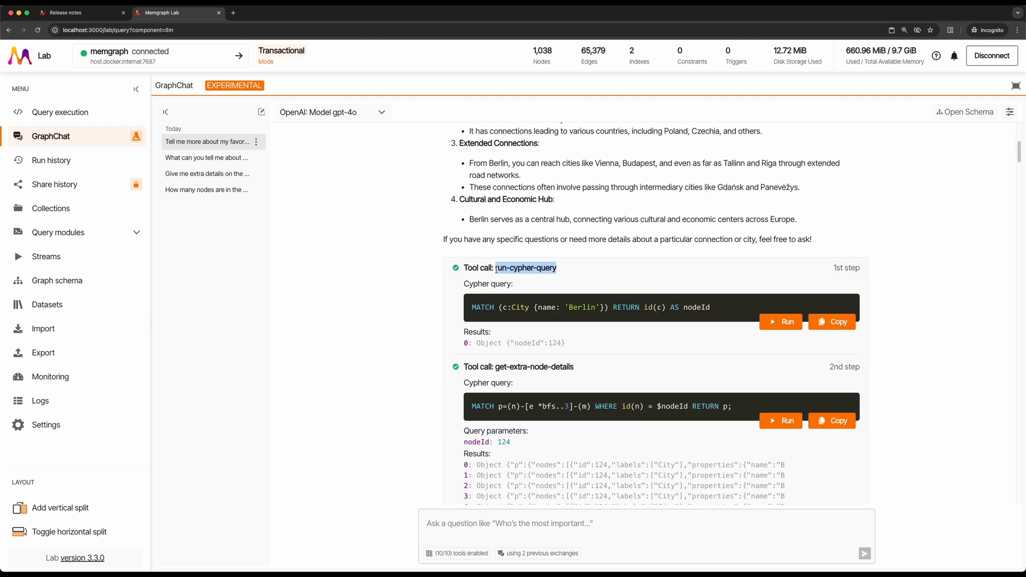
scroll(611, 262, "up", 5)
left_click(579, 453)
double_click(579, 453)
scroll(578, 320, "up", 3)
double_click(564, 214)
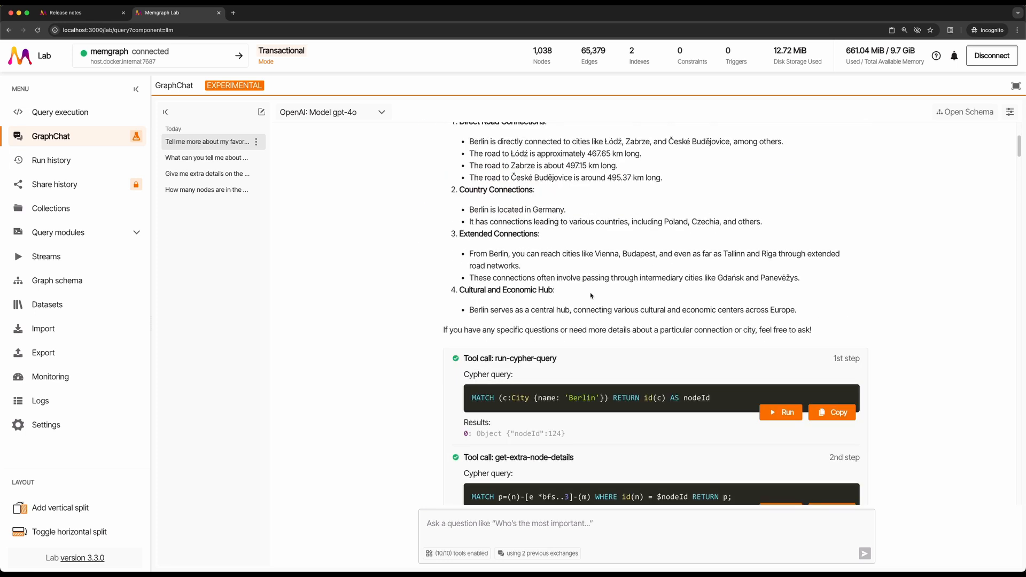
scroll(589, 293, "down", 3)
scroll(585, 336, "down", 3)
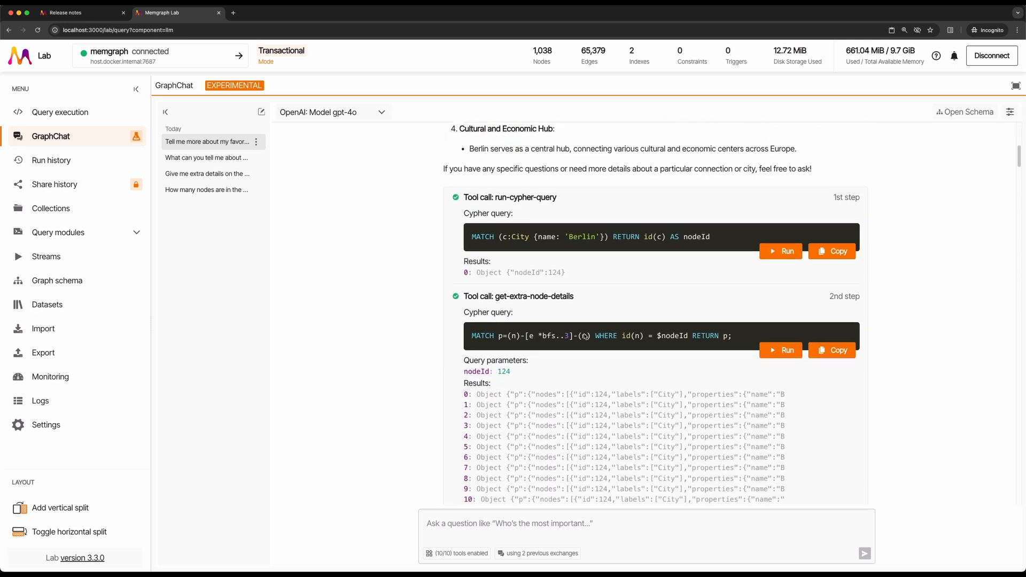
left_click_drag(583, 297, 494, 297)
scroll(495, 301, "up", 2)
scroll(495, 300, "up", 2)
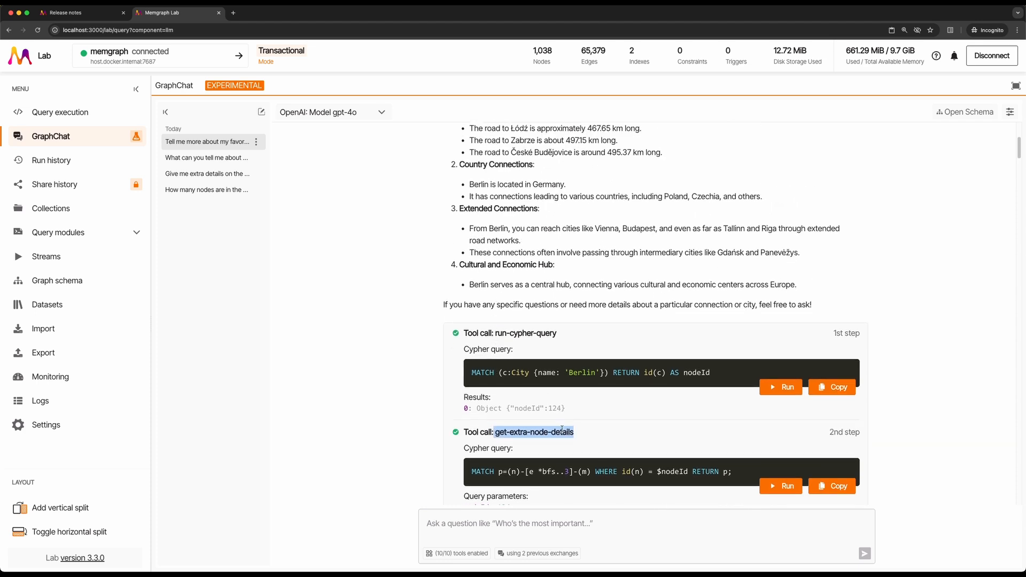
- Compare the wording of the favorite city question with the two tool calls made to answer it
scroll(562, 428, "up", 5)
left_click_drag(444, 205, 596, 211)
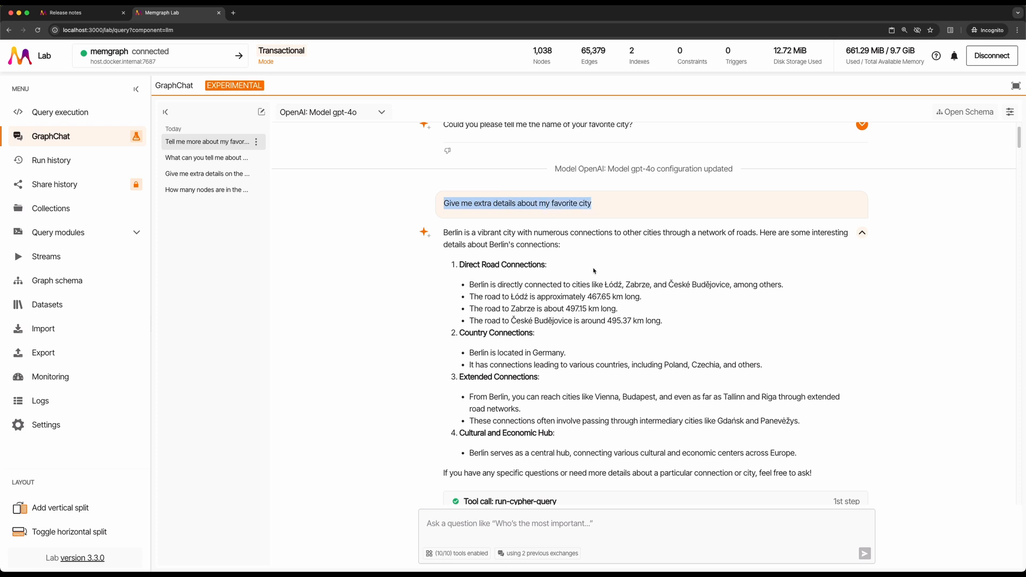
scroll(595, 271, "down", 8)
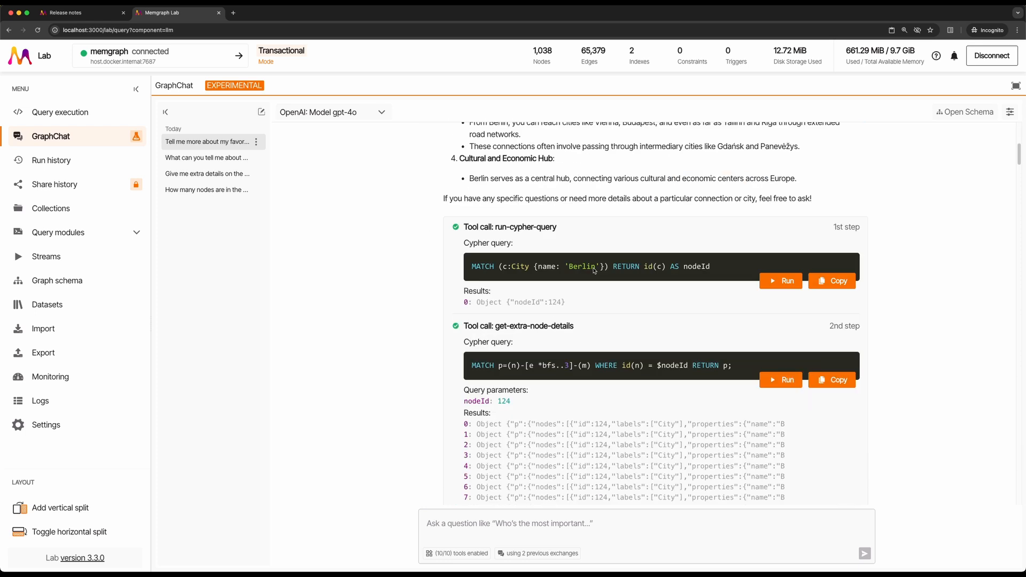
triple_click(541, 328)
triple_click(521, 227)
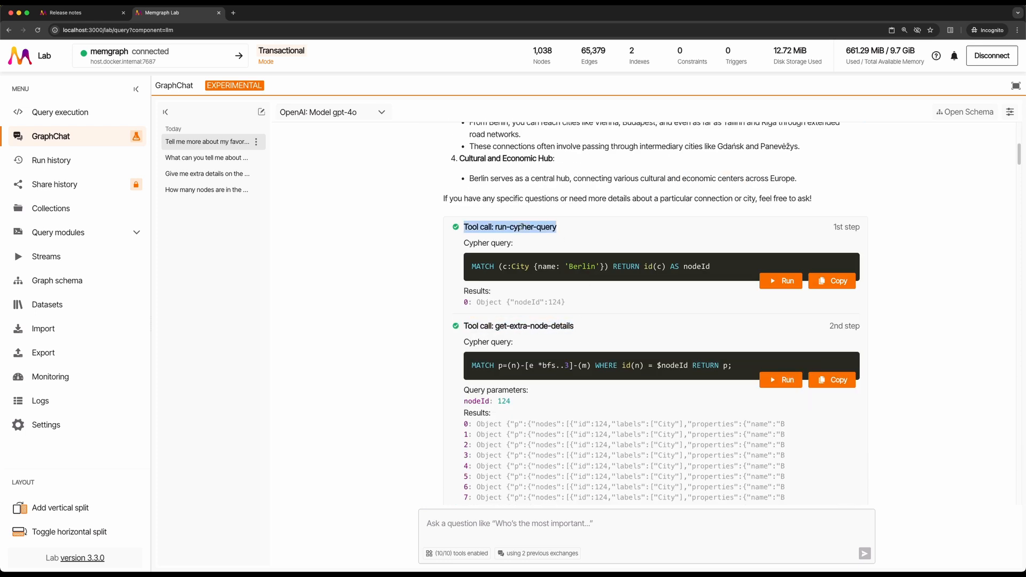
scroll(525, 235, "down", 2)
double_click(529, 246)
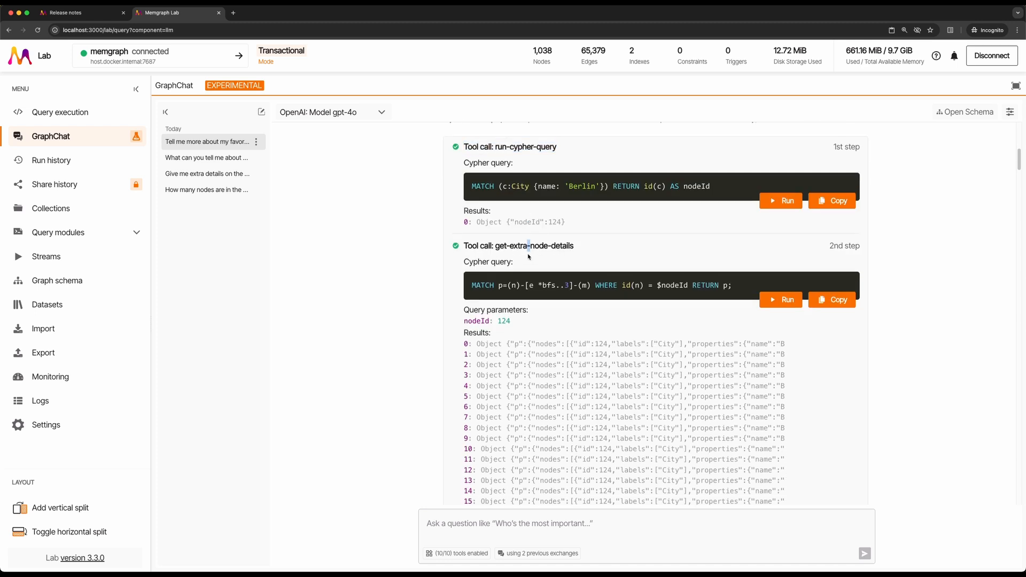
- Look through the get-extra-node-details results down to the assistant response, then view the prompt context used and close it
scroll(529, 256, "down", 1)
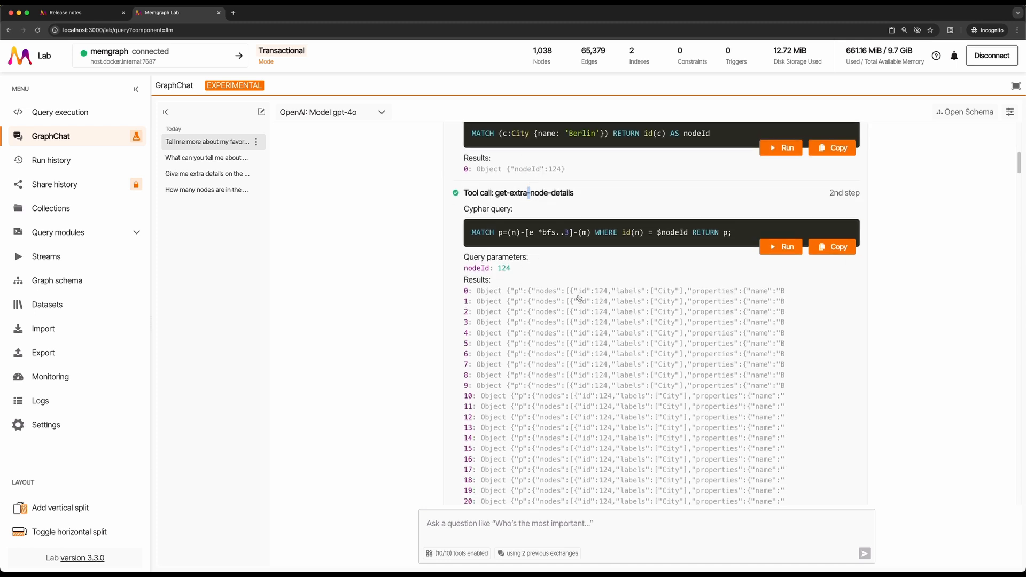
scroll(588, 265, "down", 15)
scroll(588, 263, "down", 20)
scroll(590, 260, "down", 20)
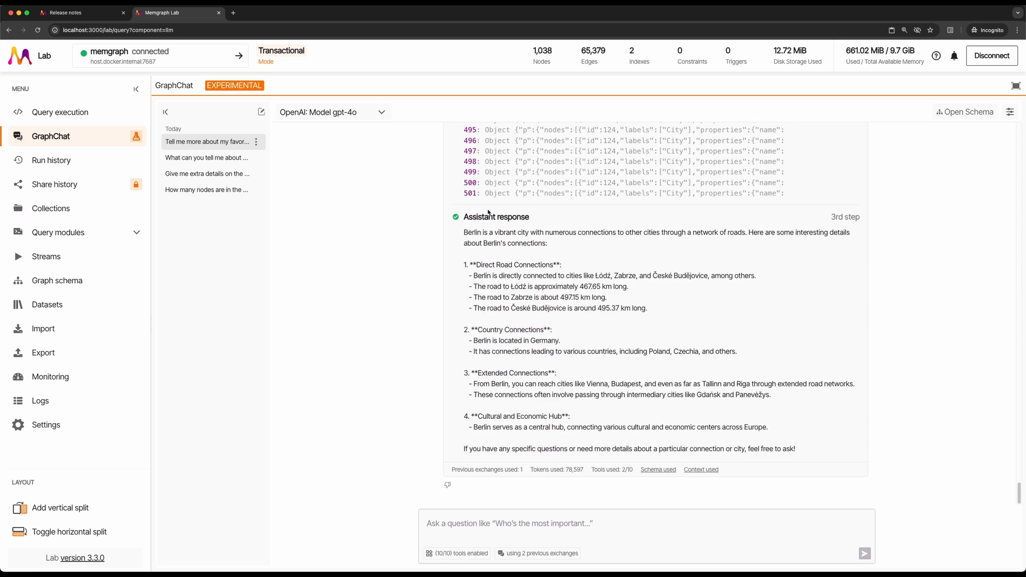
left_click(707, 470)
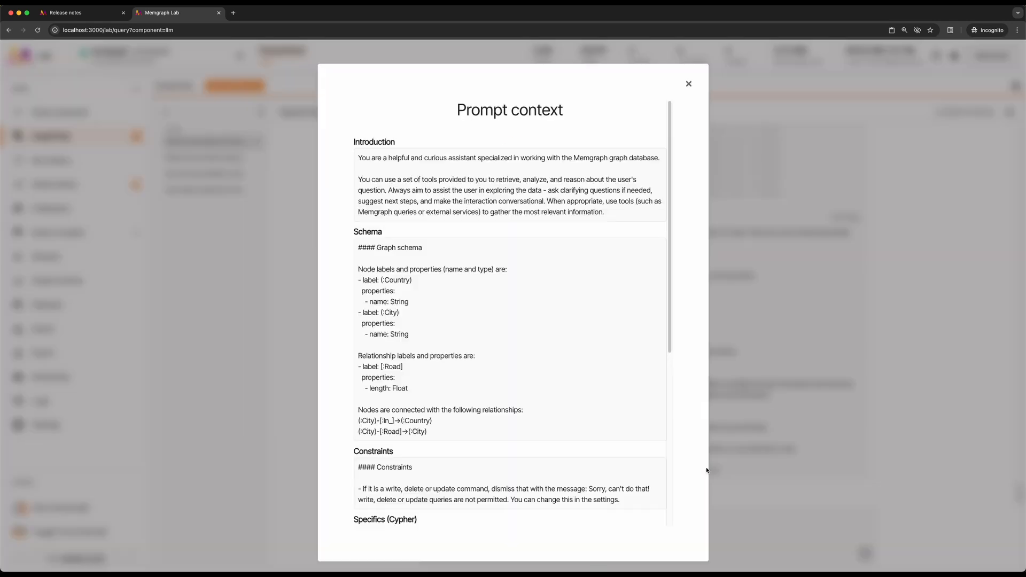
left_click(689, 84)
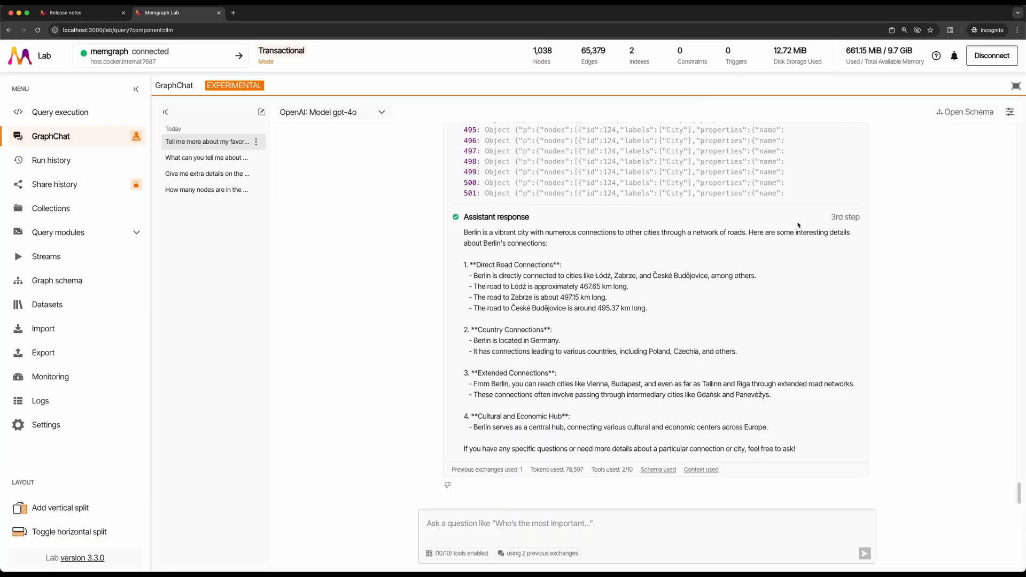